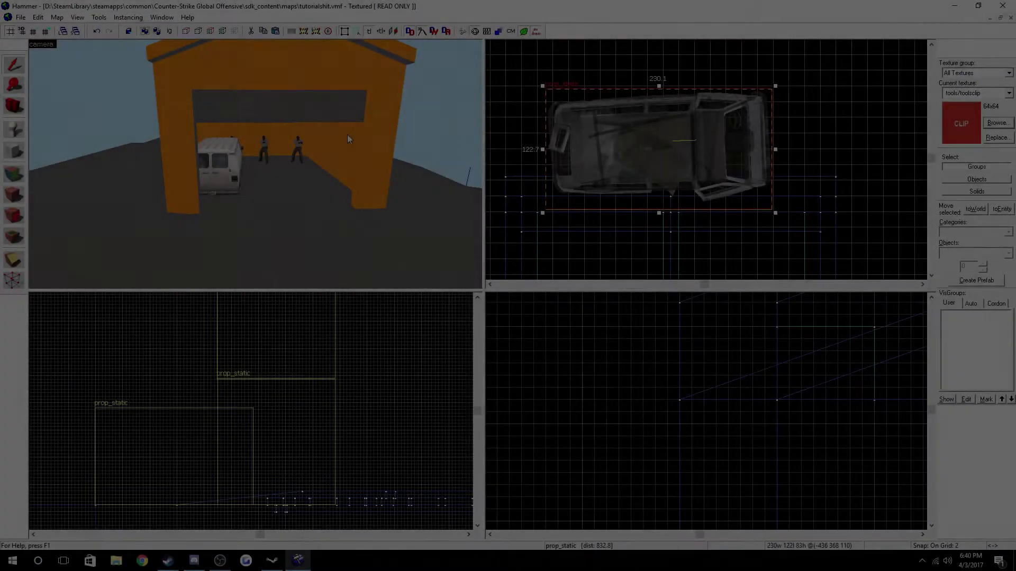
- Examine the orange garage inside and out, including the white van, the characters and the surrounding ground
key("w")
key("a")
scroll(347, 139, "up", 6)
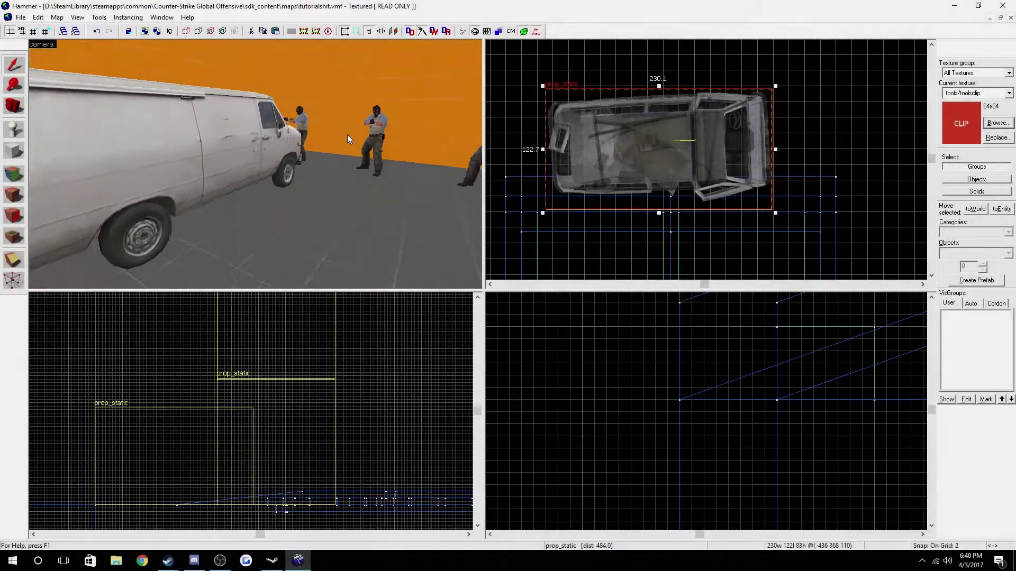
scroll(348, 138, "down", 5)
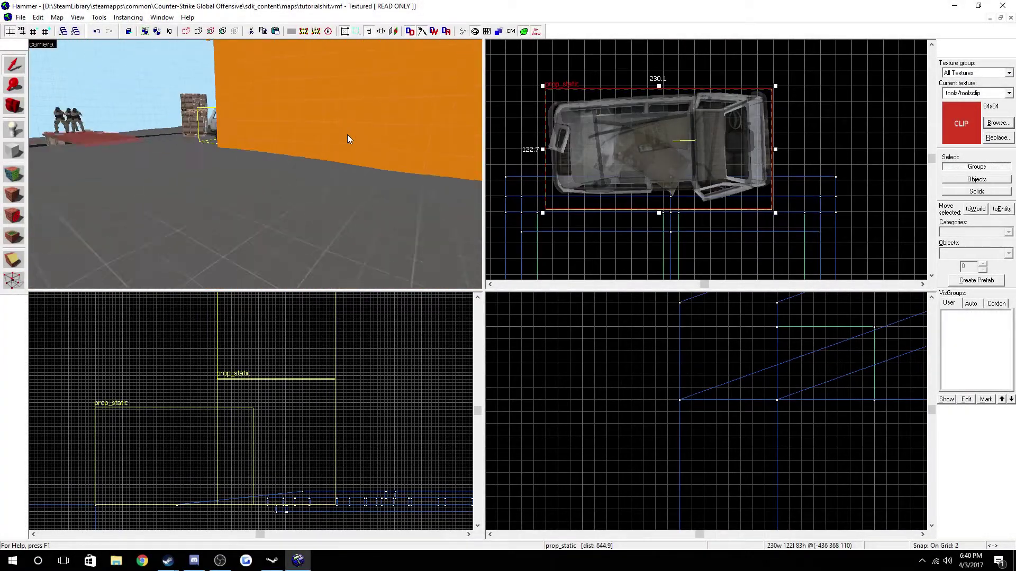
scroll(347, 139, "up", 5)
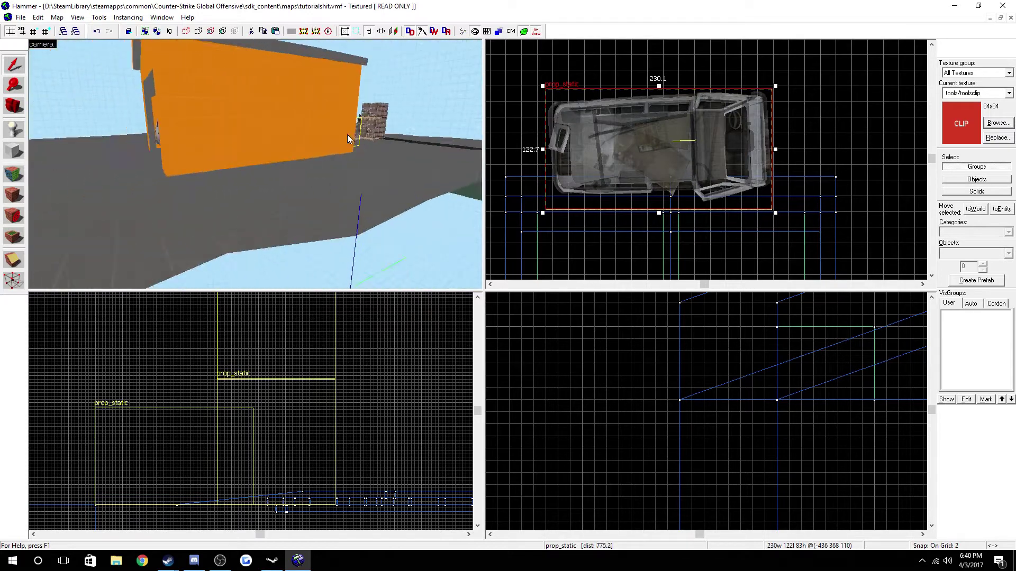
scroll(347, 139, "down", 3)
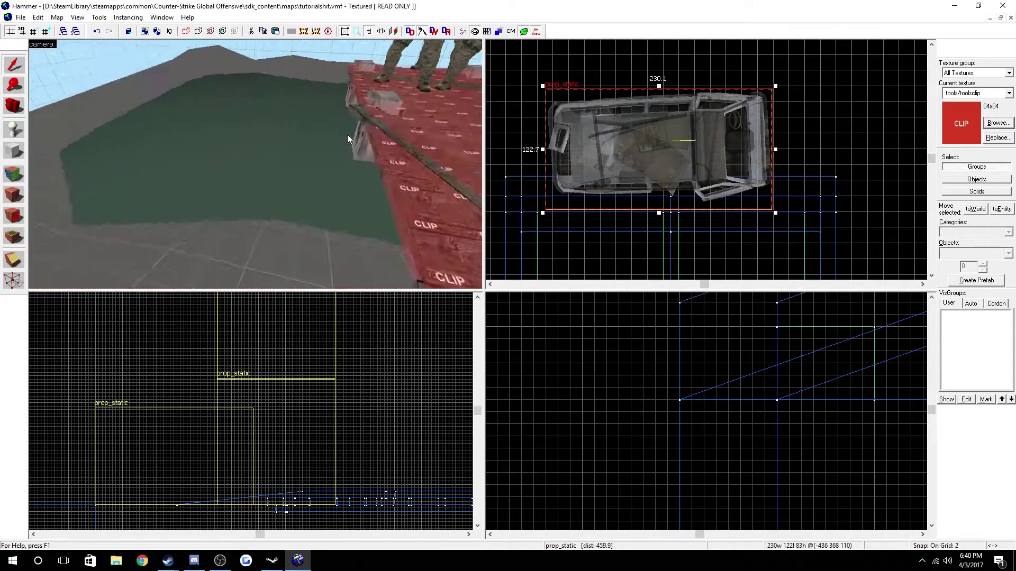
key("a")
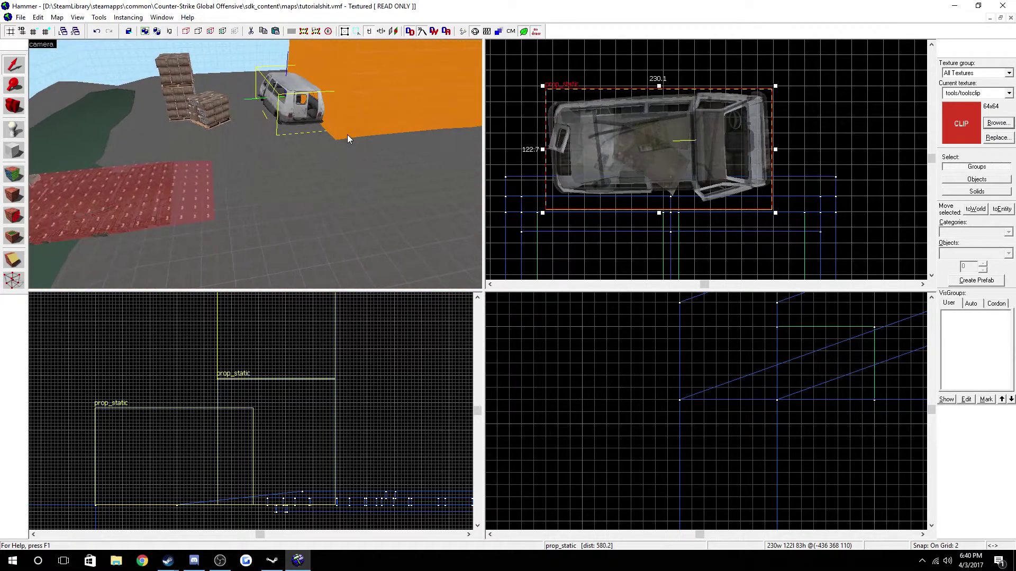
key("Right")
key("Left")
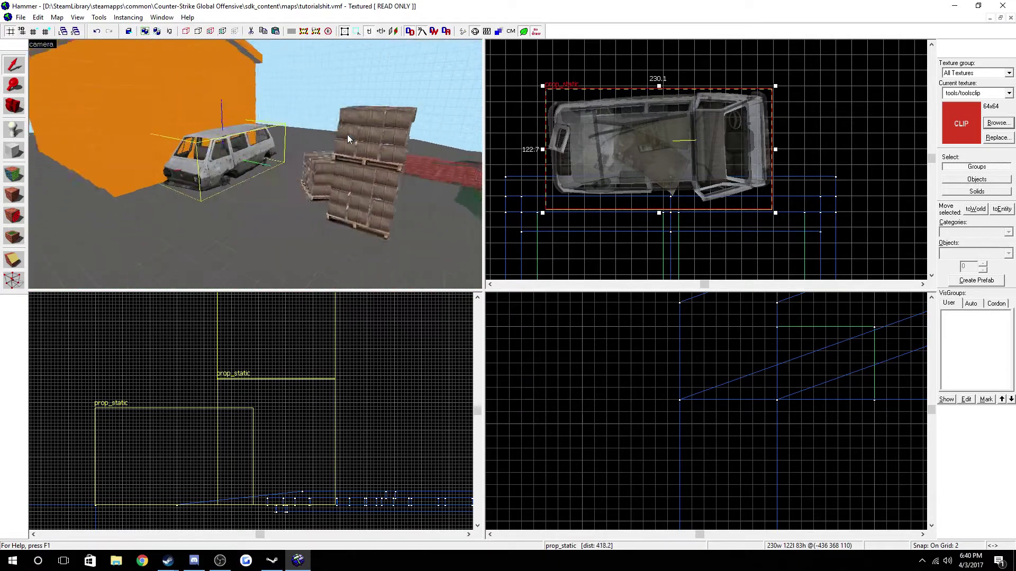
key("a")
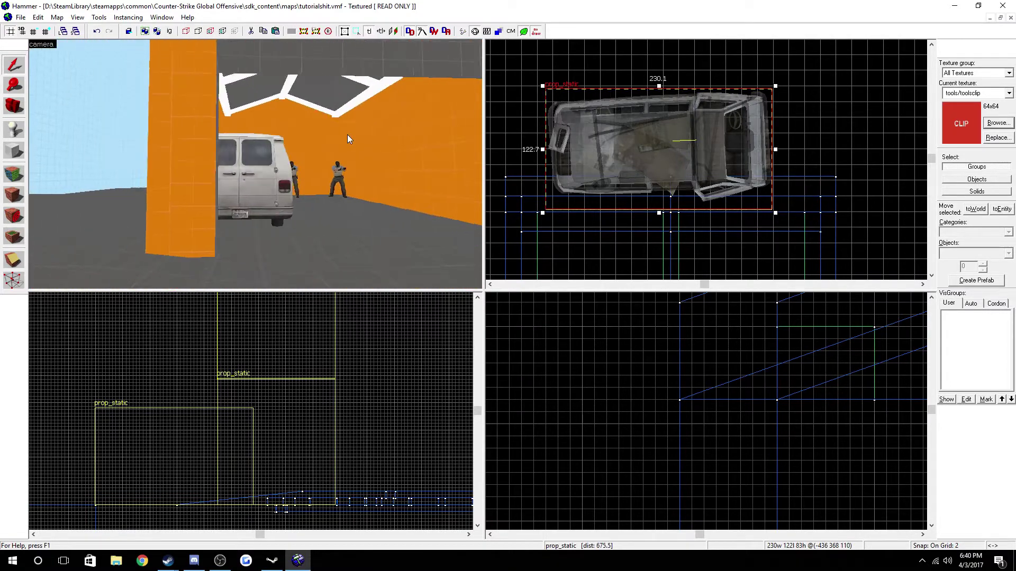
key("d")
key("a")
key("Down")
key("s")
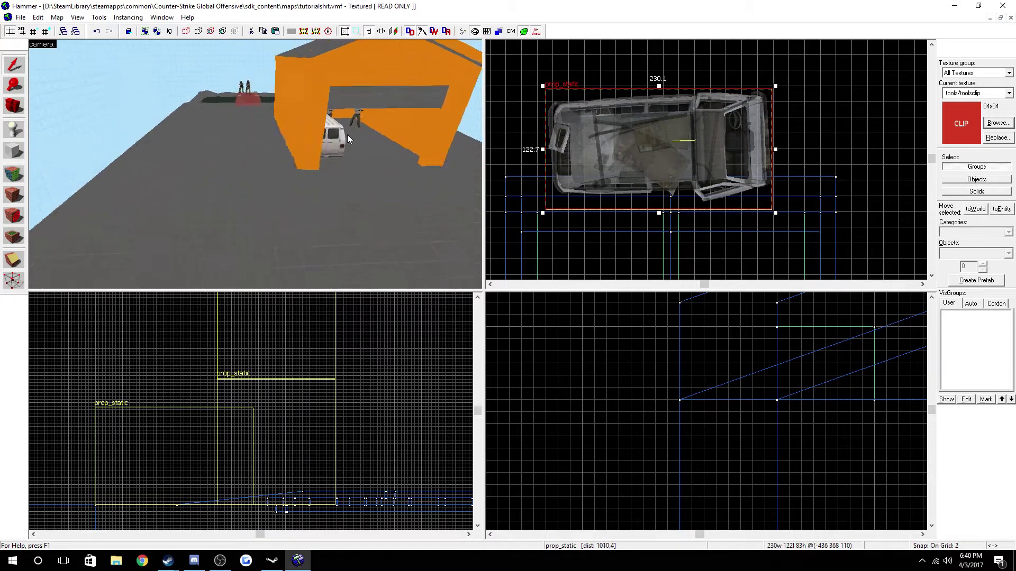
- Examine the wrecked van and the stacked pallets beside the garage wall
key("Left")
key("Right")
key("Left")
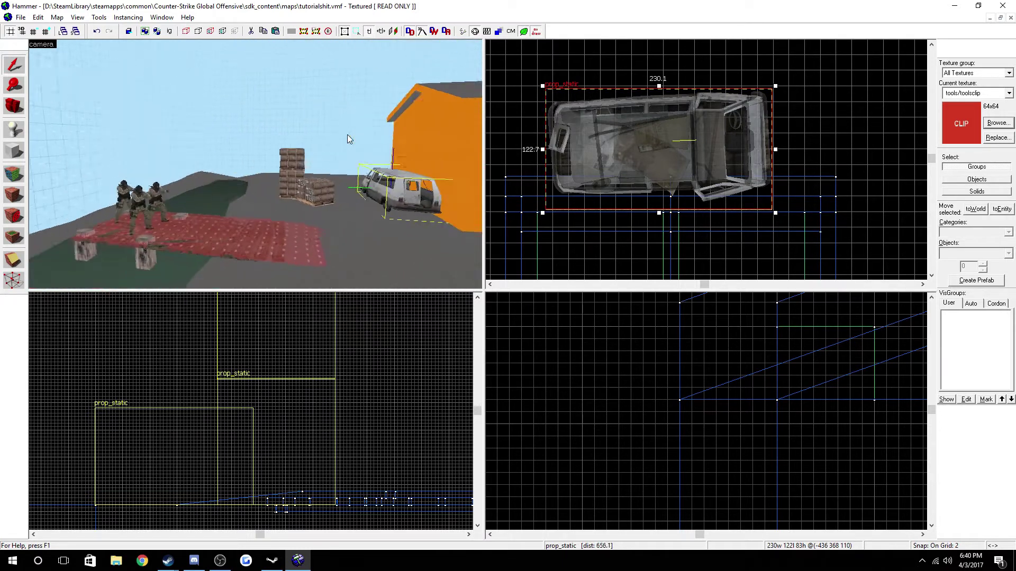
key("w")
key("d")
key("Left")
key("s")
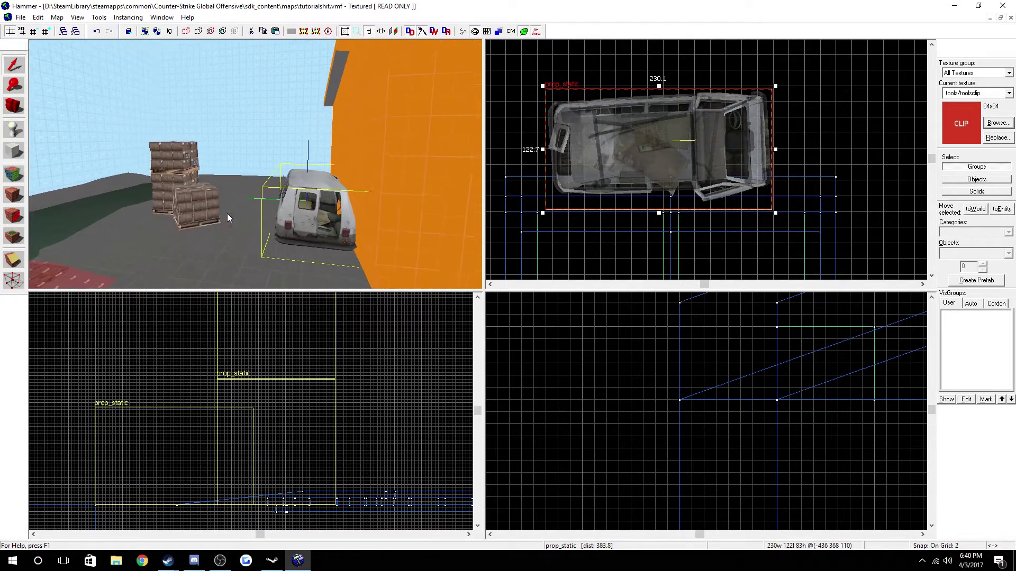
key("d")
key("d")
- Examine the garage interior, with its roof frames, parked white van and armed characters
key("Left")
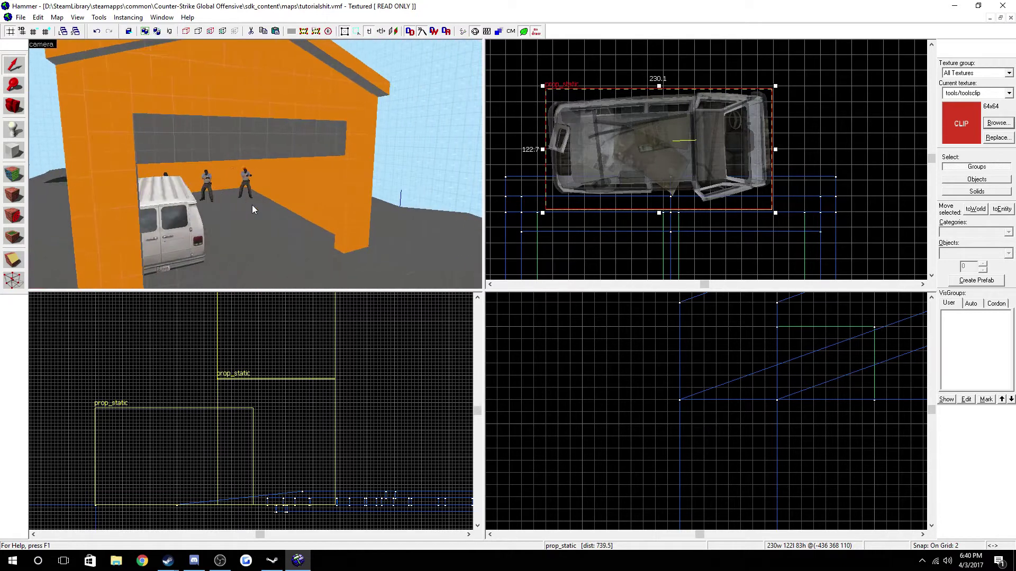
key("w")
key("Down")
key("Up")
key("Right")
key("Down")
key("Left")
key("Up")
key("w")
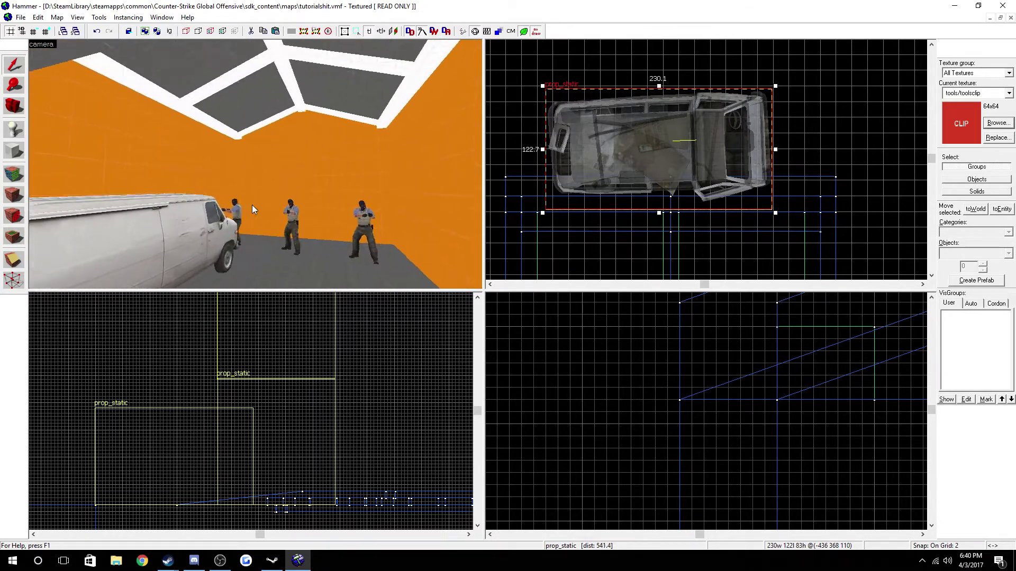
key("Down")
key("Right")
key("Up")
key("w")
key("a")
- Examine the clip-covered wooden bridge over the green channel and the soldiers standing on it
key("Up")
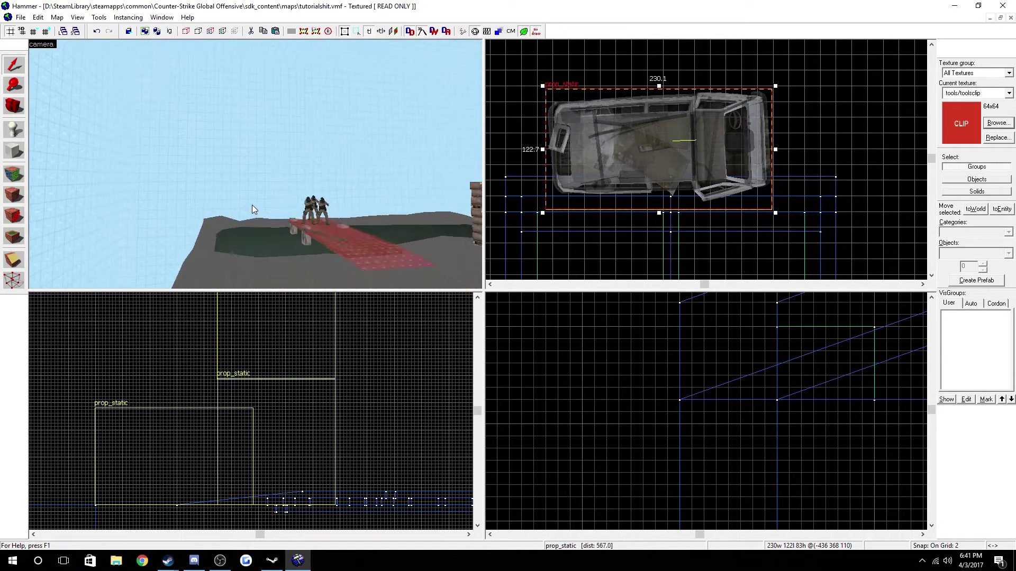
key("Right")
key("Down")
key("Left")
key("s")
key("s")
key("Left")
key("Down")
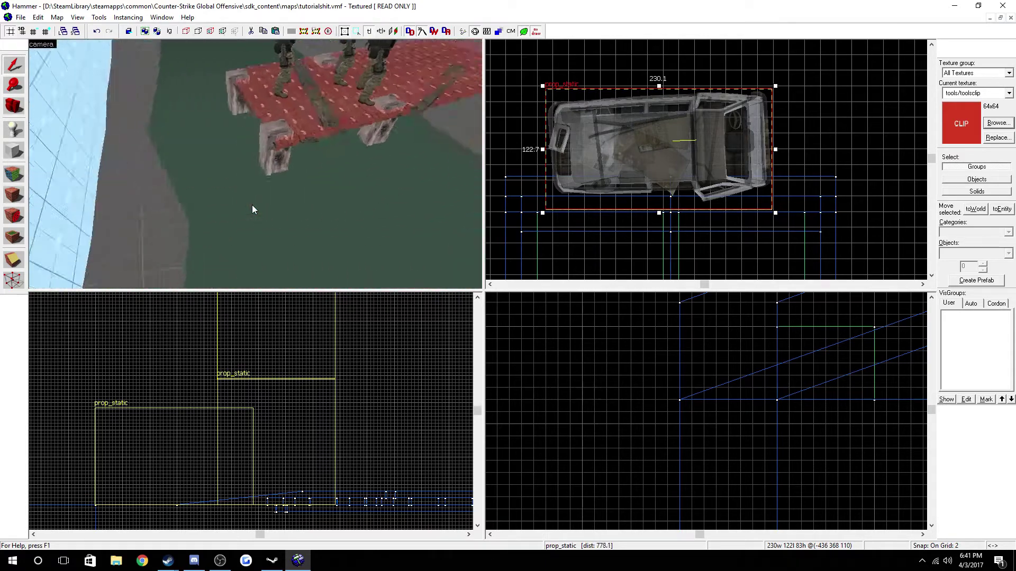
key("Up")
key("Right")
key("a")
key("Down")
key("w")
key("a")
key("Right")
key("Up")
key("s")
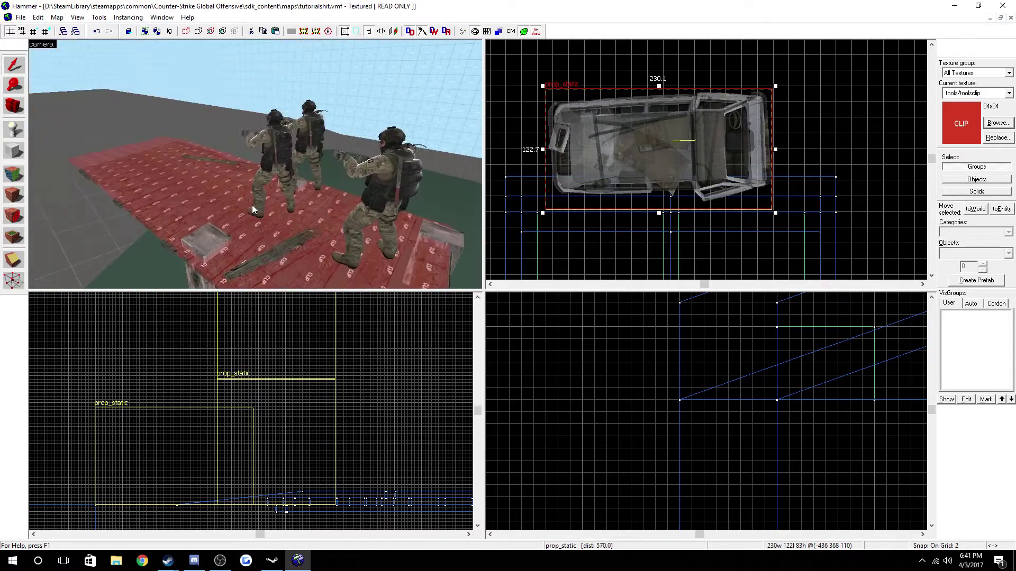
key("Left")
key("Down")
key("Down")
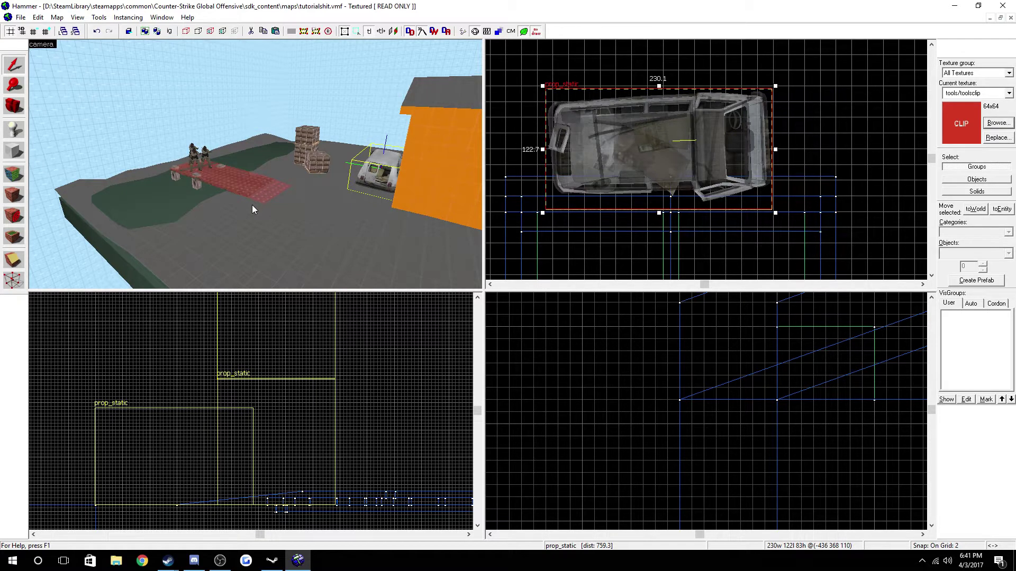
- Filter the texture list for trigger textures and make tools/toolstrigger the current texture
left_click(997, 123)
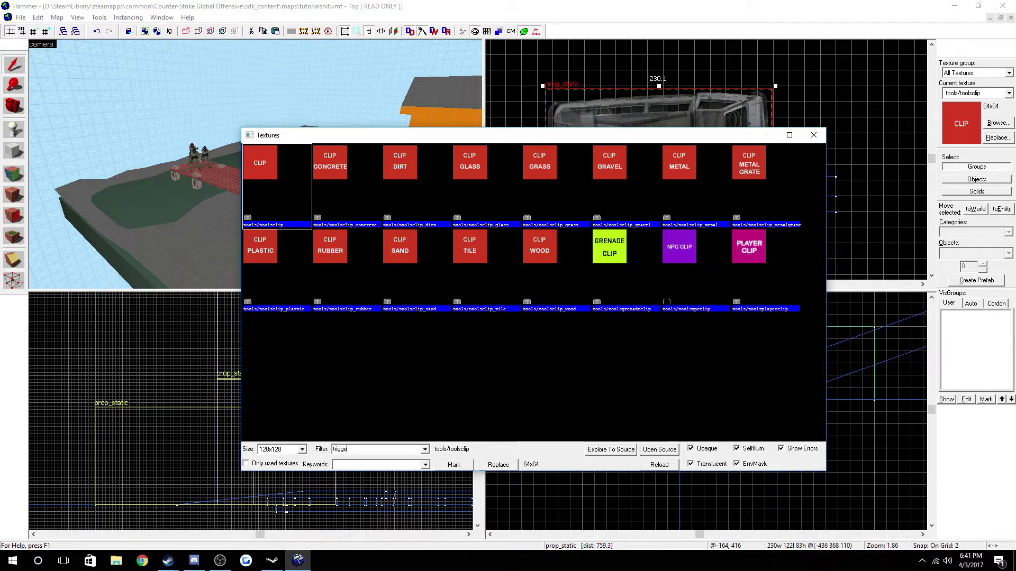
double_click(345, 200)
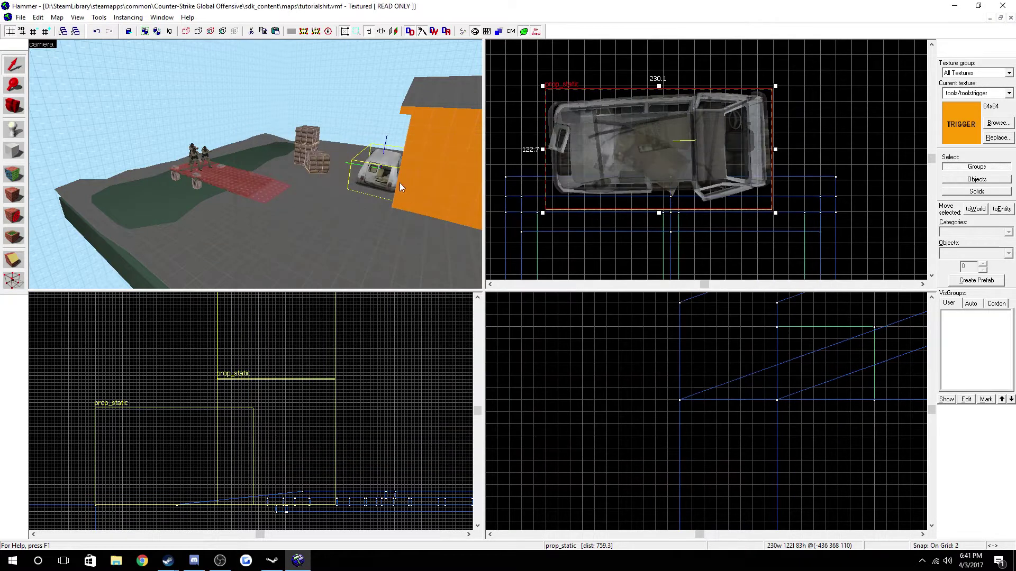
- Create a trigger-textured block about 352 by 336 units around the pallets and the wrecked van
scroll(628, 167, "down", 3)
scroll(628, 167, "down", 3)
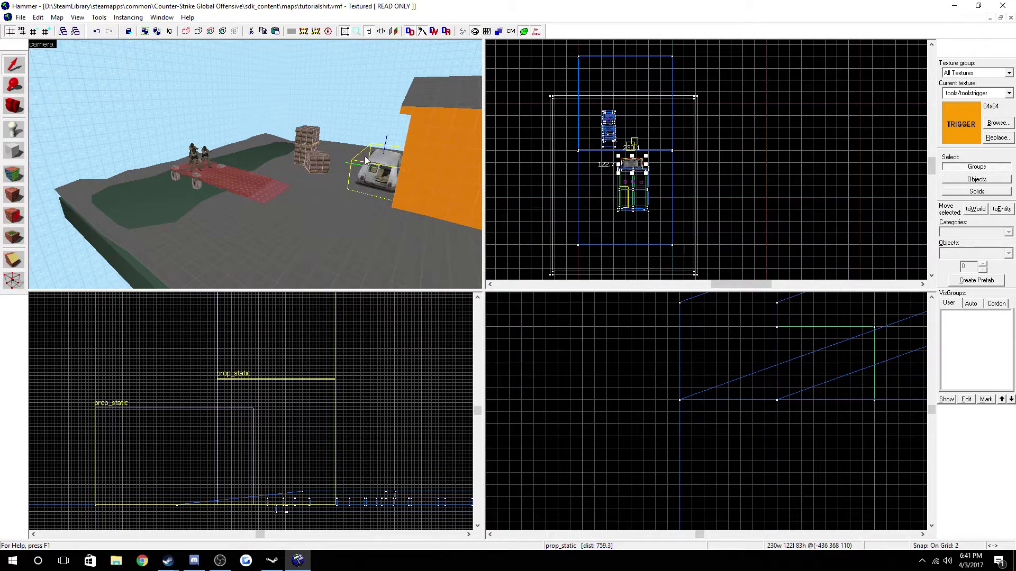
key("w")
key("a")
key("Right")
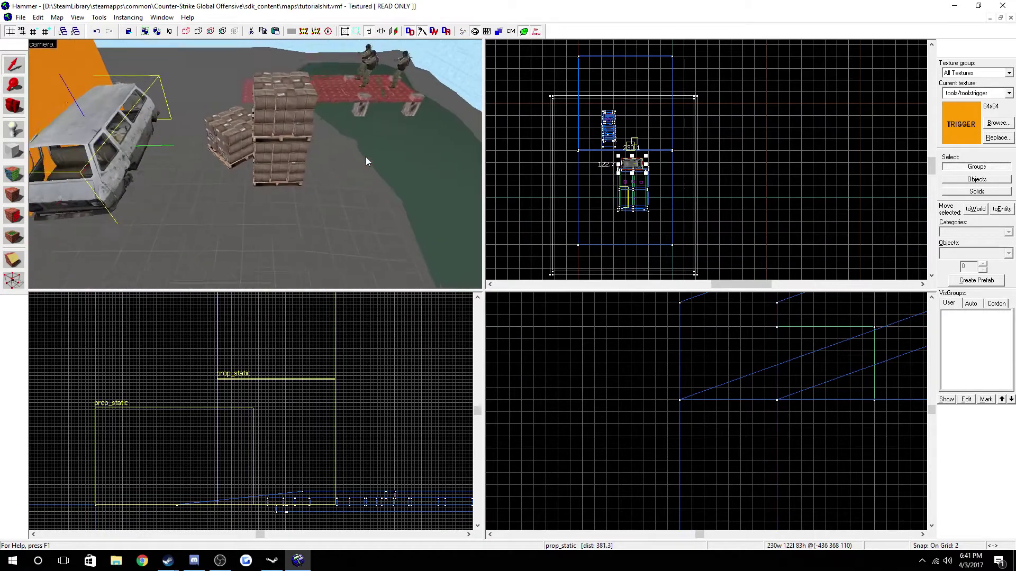
key("Left")
scroll(629, 137, "up", 3)
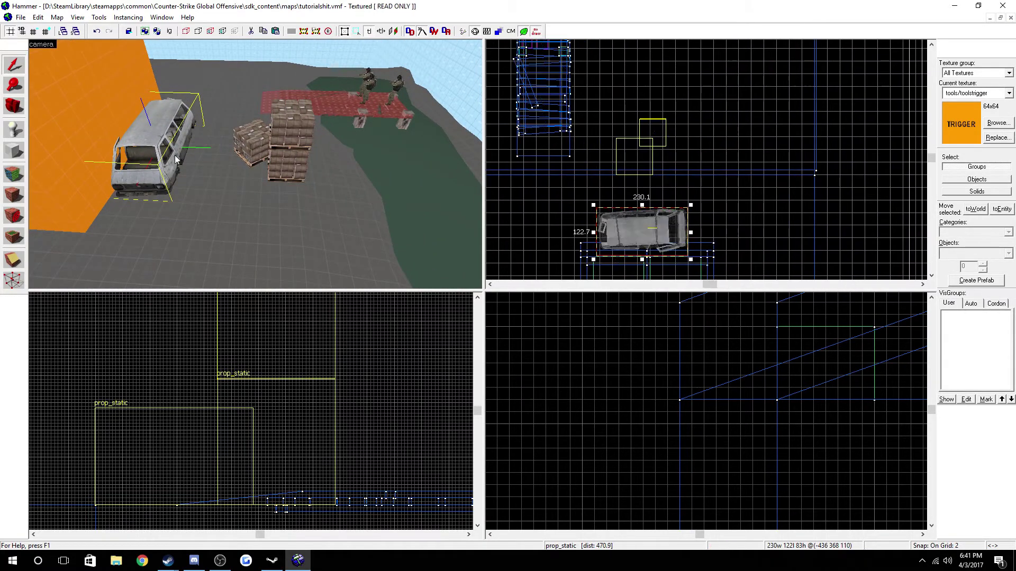
left_click(16, 154)
scroll(585, 138, "down", 1)
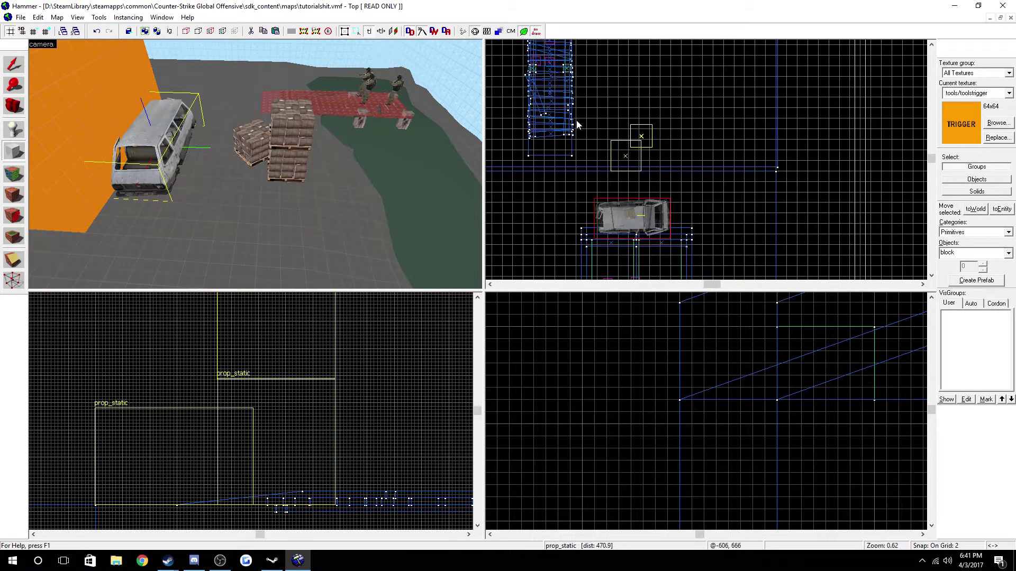
left_click_drag(576, 119, 648, 195)
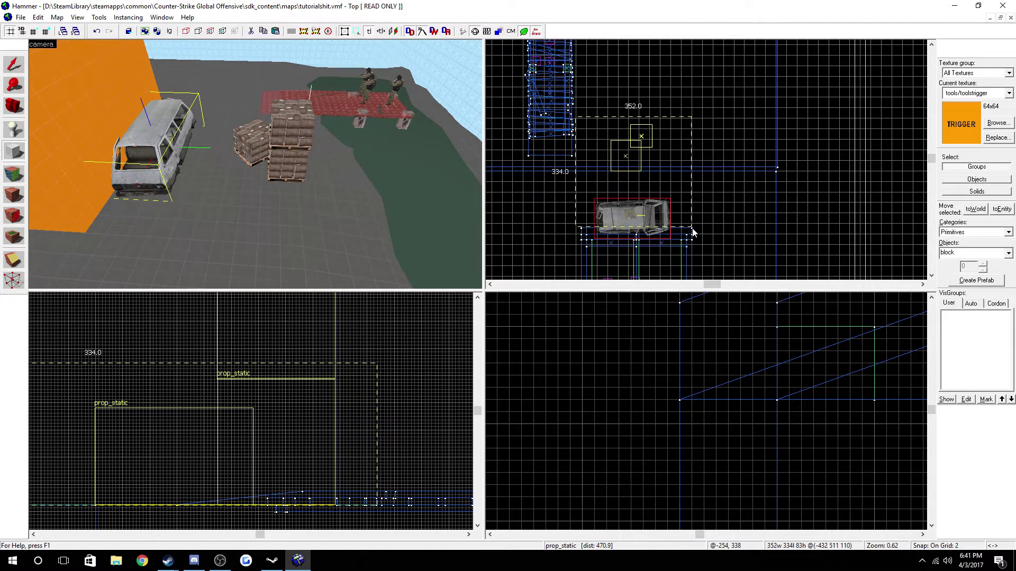
key("w")
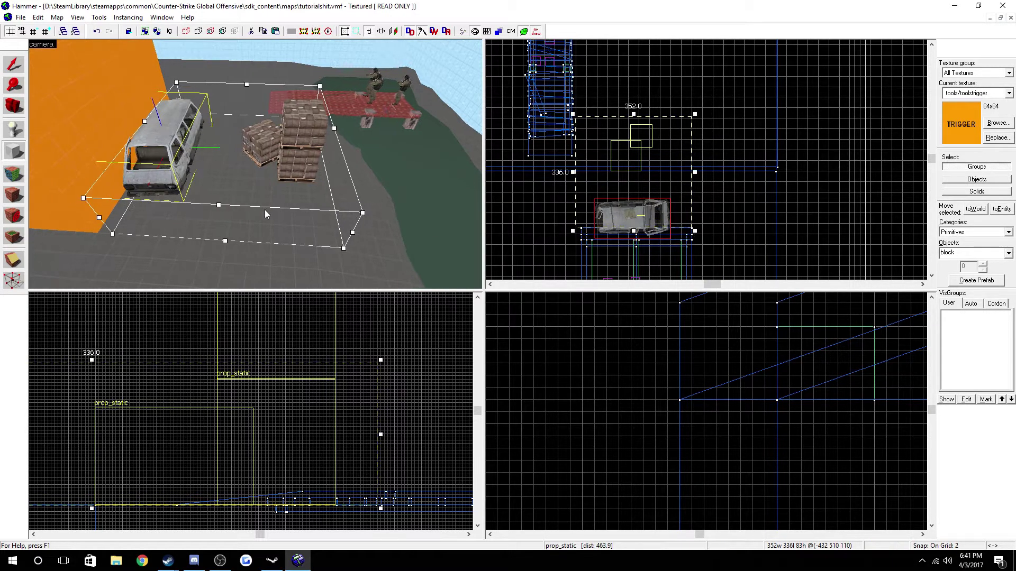
key("d")
key("Up")
key("Left")
key("Return")
key("d")
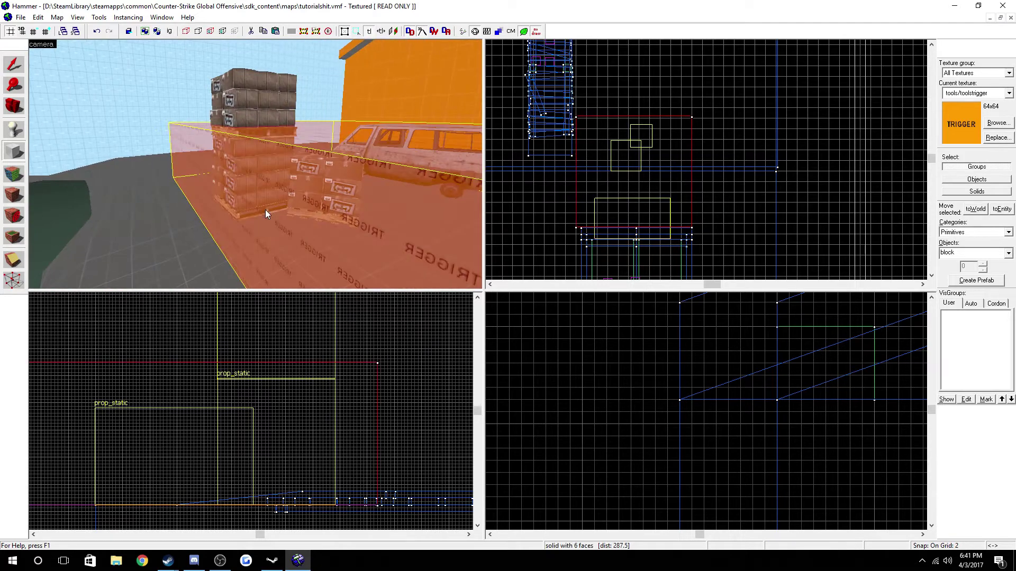
key("s")
key("Left")
- Lower the top of the trigger block so that it is about 36 units high
left_click(19, 70)
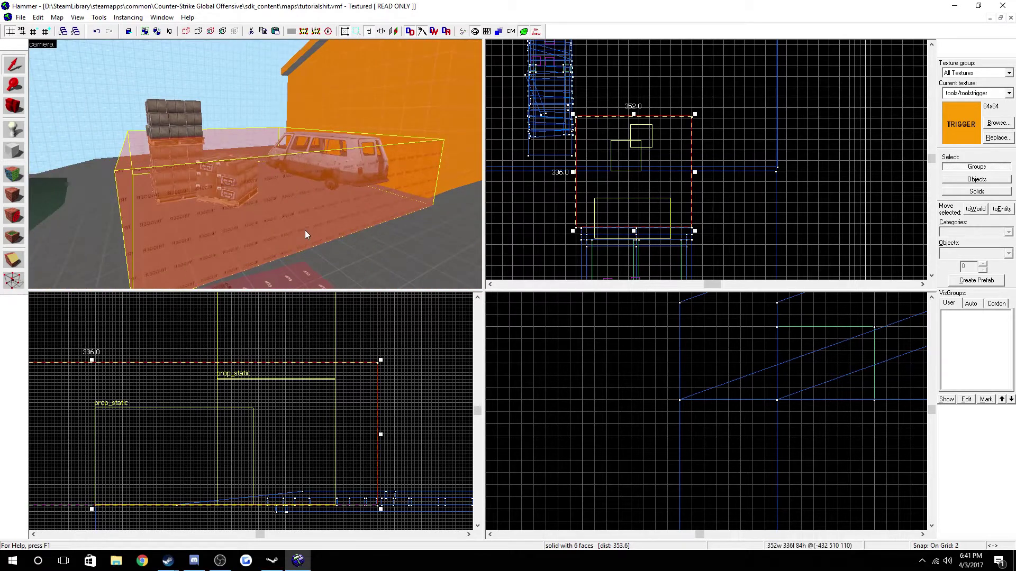
scroll(309, 275, "down", 6)
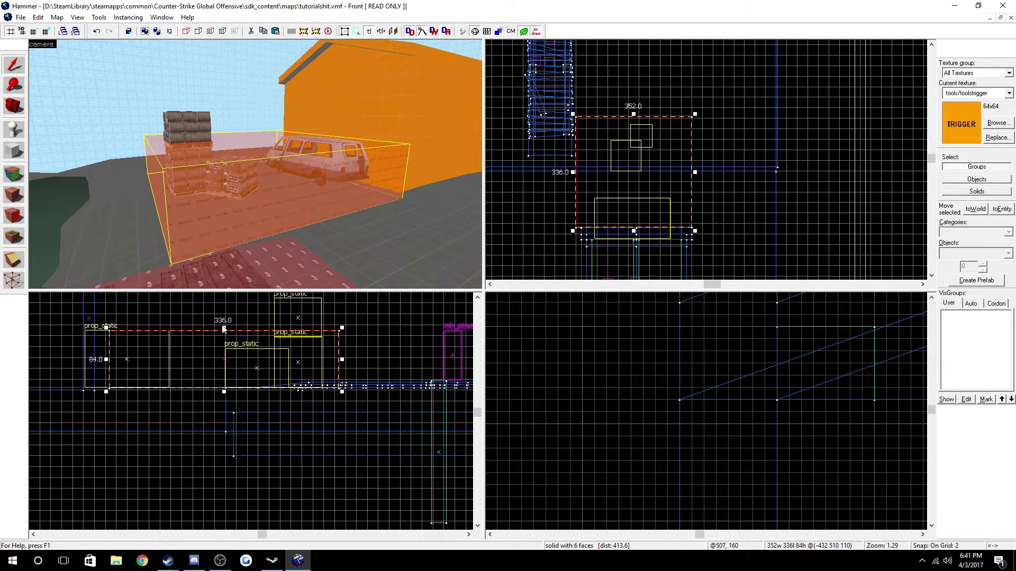
left_click_drag(224, 327, 219, 362)
key("w")
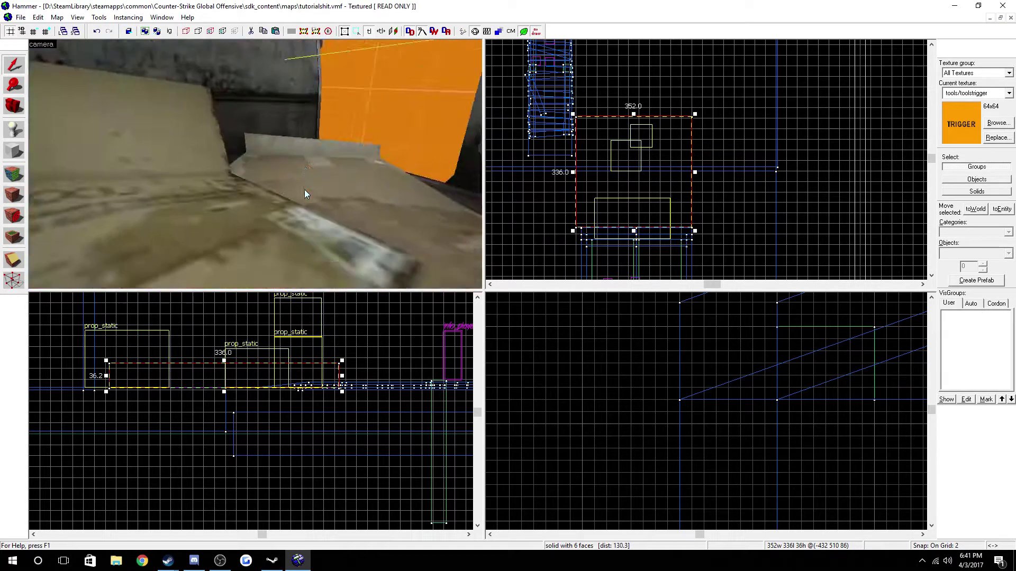
- Shorten the trigger block to about 258 units by pulling its garage-side edge back to the wrecked van
scroll(304, 190, "down", 5)
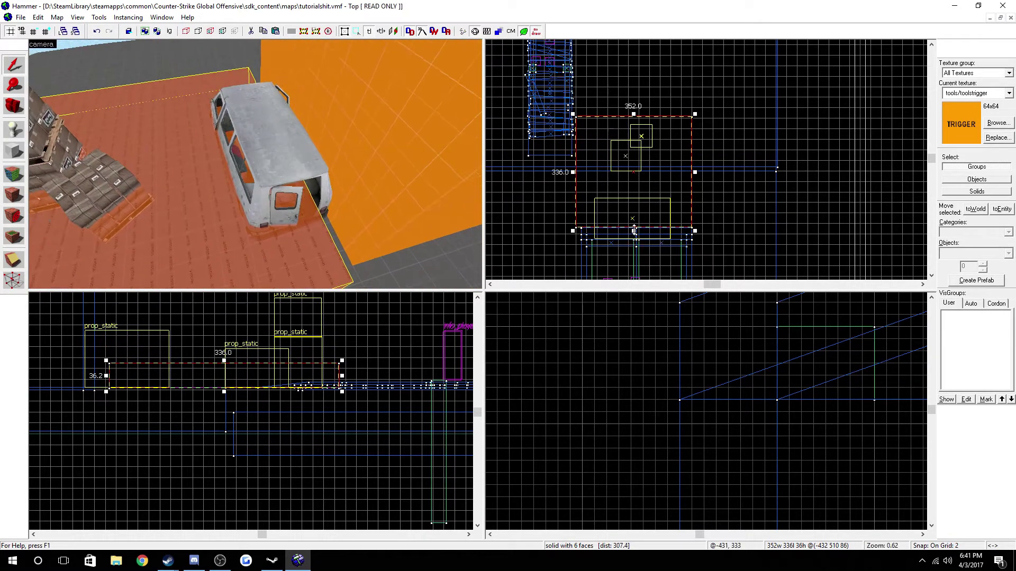
left_click_drag(633, 230, 627, 205)
scroll(600, 191, "up", 4)
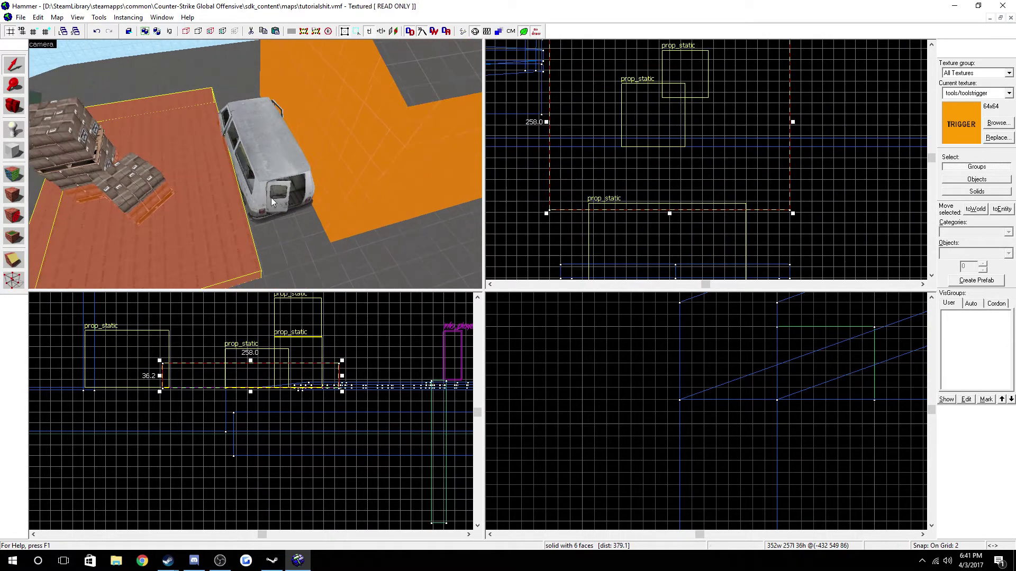
- Thin the trigger block to 8 units high by raising its underside off the ground and lowering its top
key("a")
key("Down")
key("w")
key("Up")
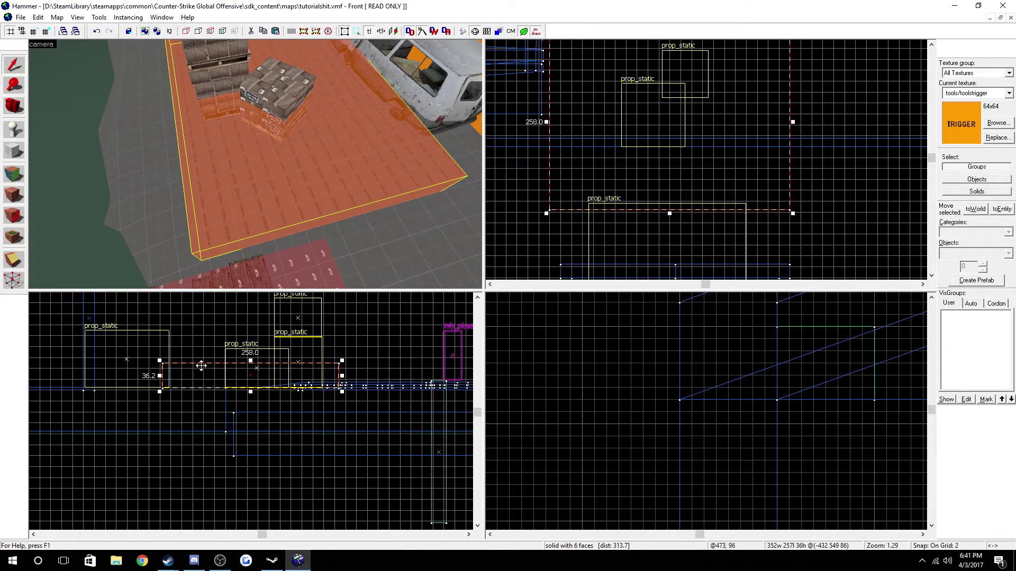
scroll(234, 384, "up", 5)
left_click_drag(282, 405, 284, 394)
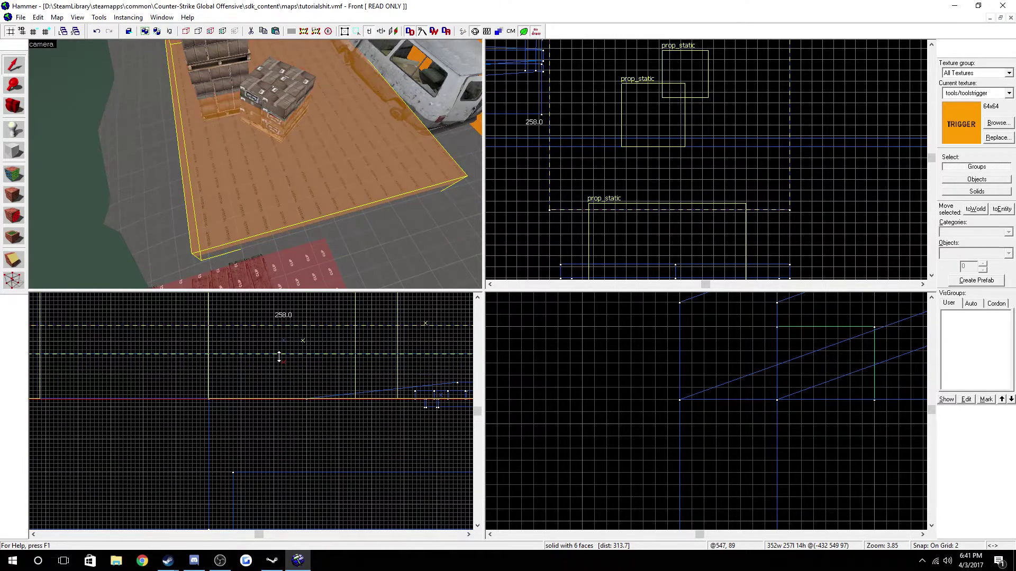
left_click_drag(279, 357, 283, 338)
key("d")
key("w")
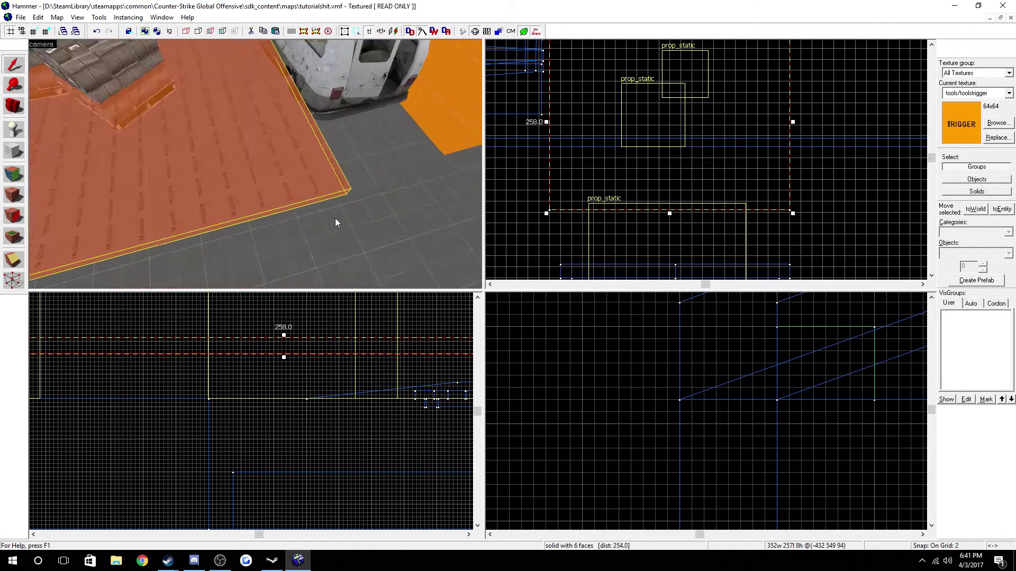
key("a")
key("s")
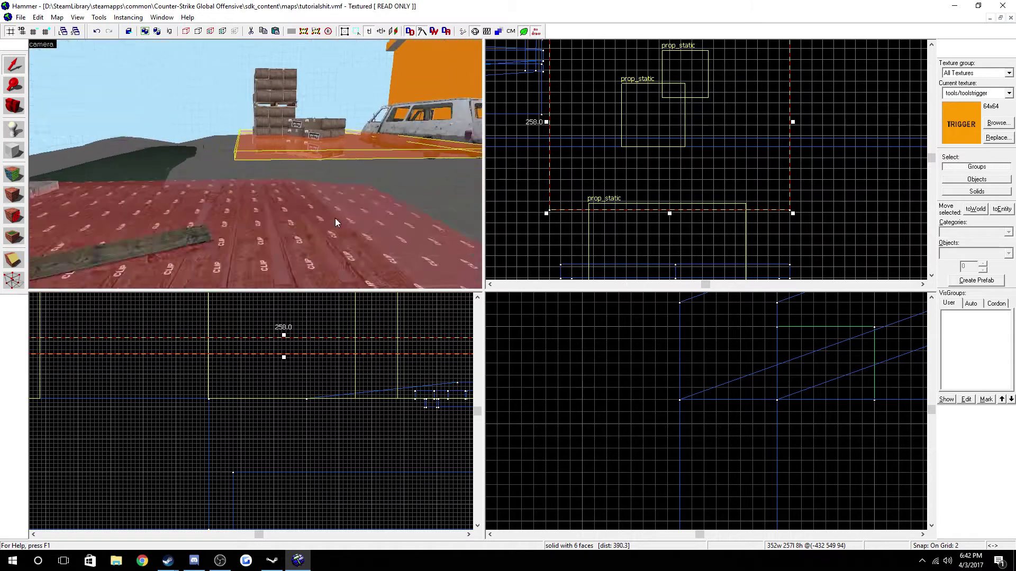
key("a")
key("w")
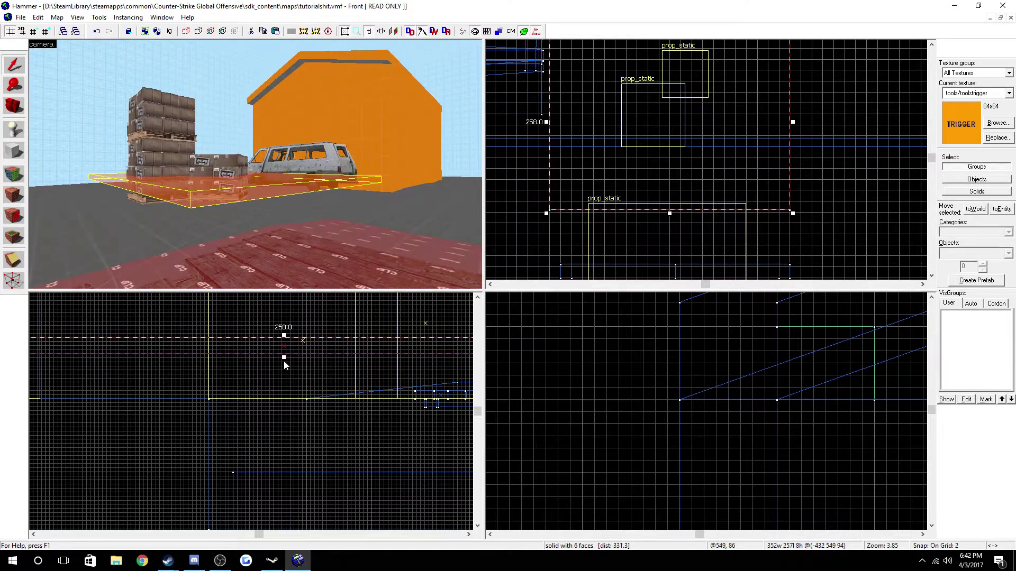
- Extend the trigger block's underside down below the ground, making it about 54 units high, and deselect it
left_click_drag(284, 362, 274, 404)
left_click_drag(262, 447, 282, 449)
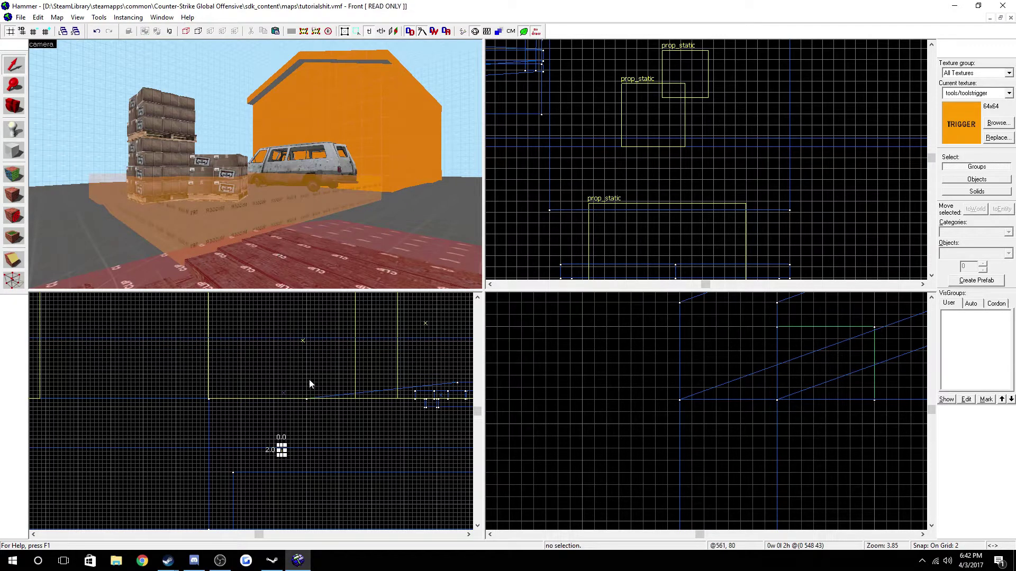
- Examine the trigger block's coverage around the pallets, the wrecked van and the ground from several sides
key("a")
key("w")
key("Right")
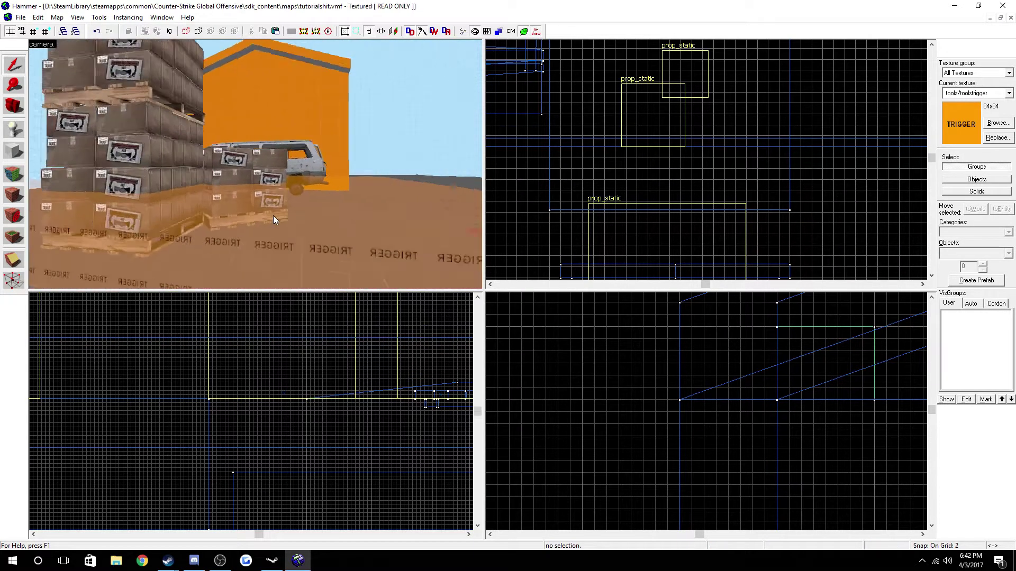
key("s")
key("Down")
key("Left")
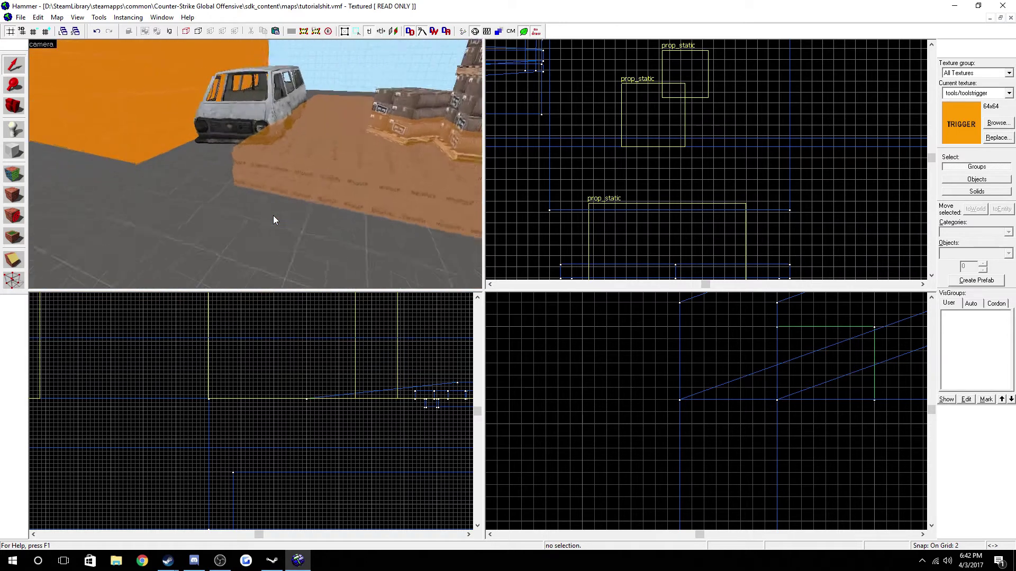
key("d")
key("Left")
key("d")
key("Left")
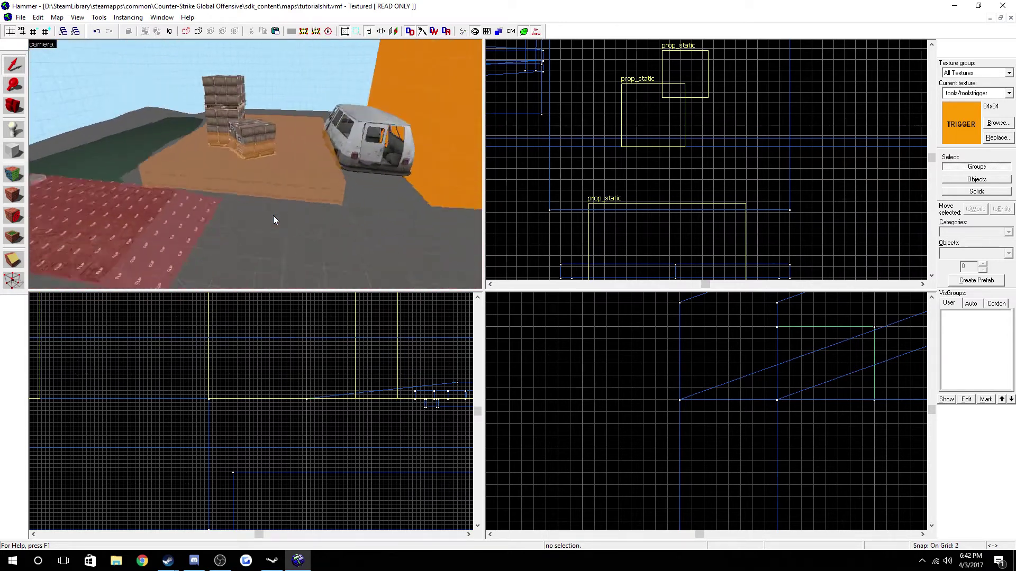
key("a")
key("Right")
key("Left")
- Select the trigger block around the pallets and tie it to a brush entity
left_click(273, 215)
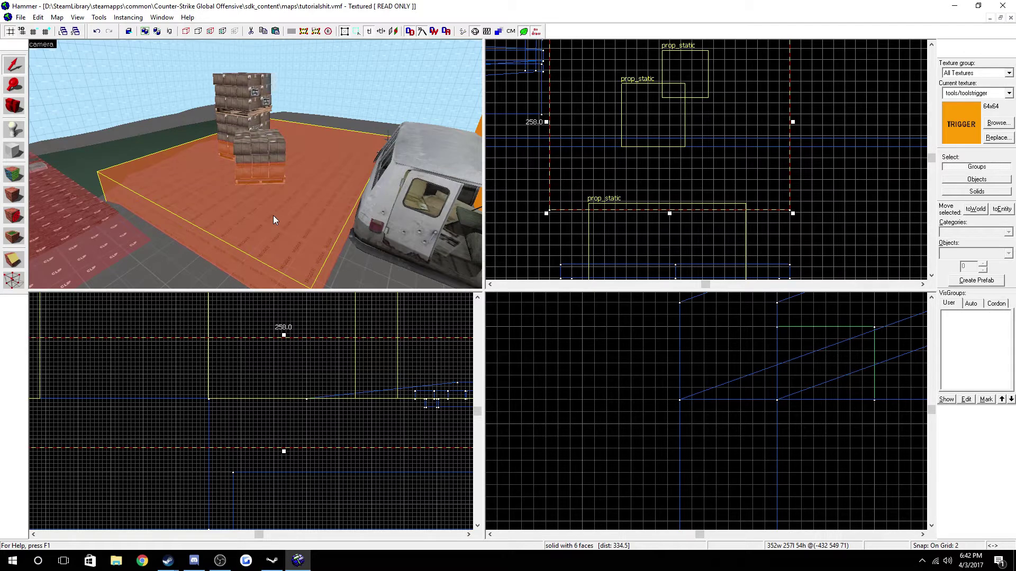
key("w")
key("a")
key("Right")
key("Up")
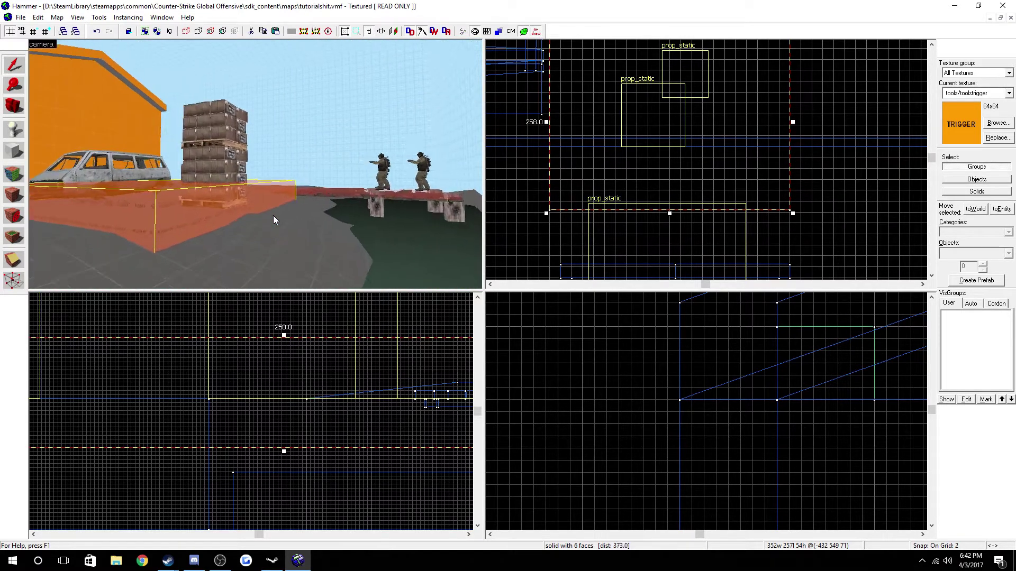
key("w")
key("a")
key("Down")
key("Right")
key("s")
key("w")
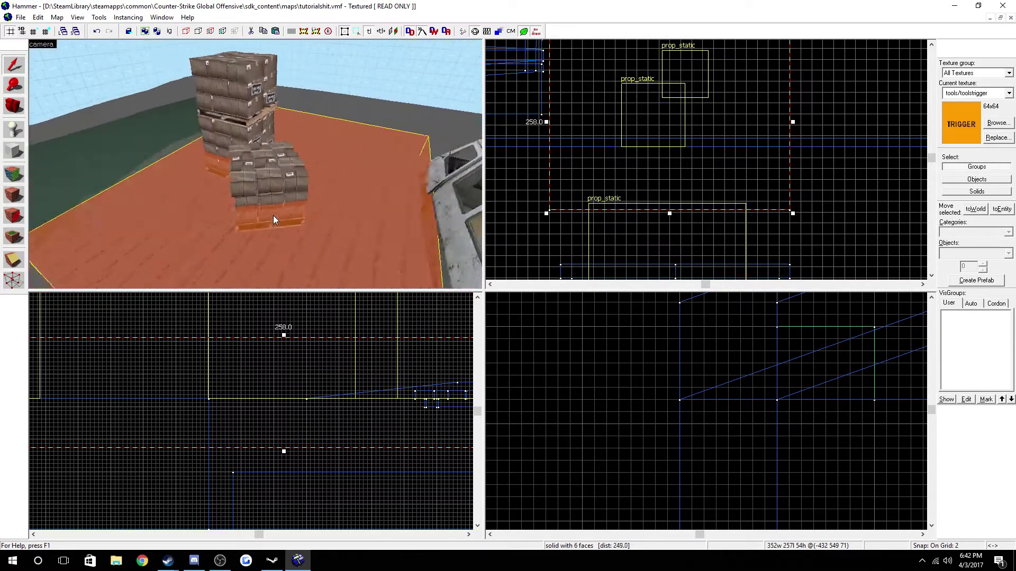
key("s")
key("a")
key("Right")
key("Down")
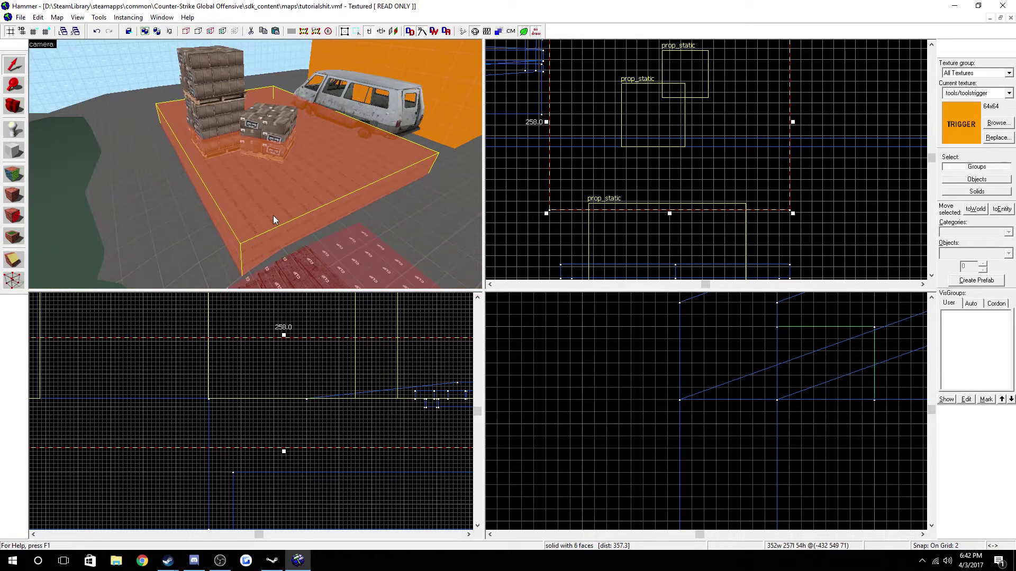
key("ctrl+t")
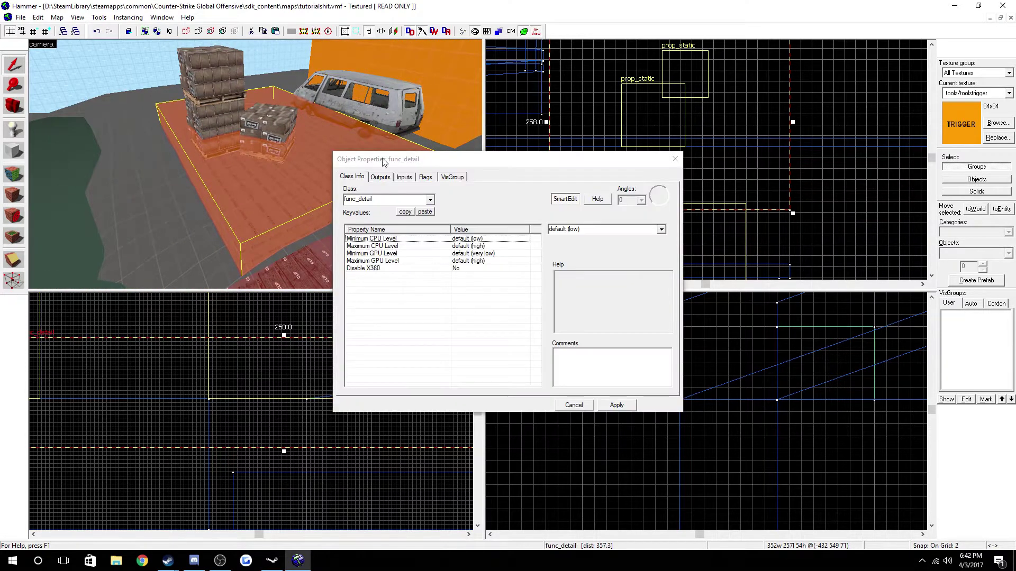
mouse_move(402, 163)
left_mouse_down()
mouse_move(539, 141)
mouse_move(498, 216)
mouse_move(410, 189)
mouse_move(500, 226)
mouse_move(485, 205)
left_mouse_up()
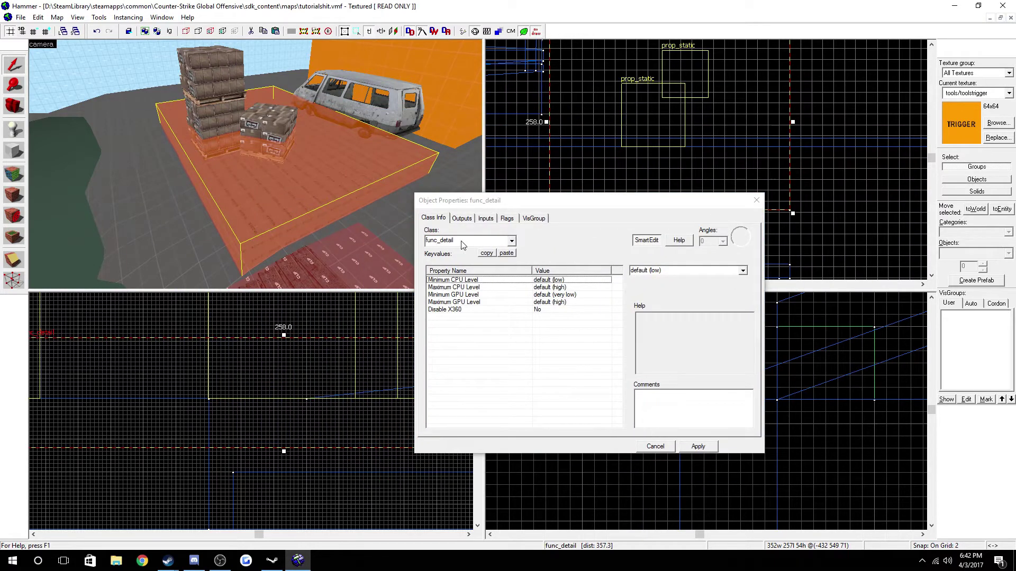
- Set the brush entity's class to func_bomb_target, apply it and close its properties
left_click_drag(461, 242, 433, 233)
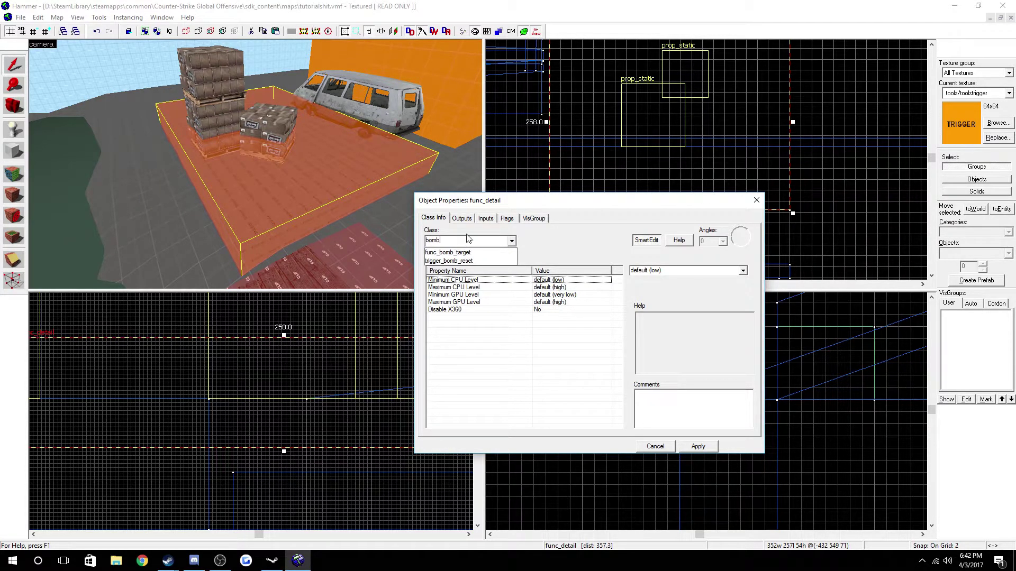
left_click(465, 254)
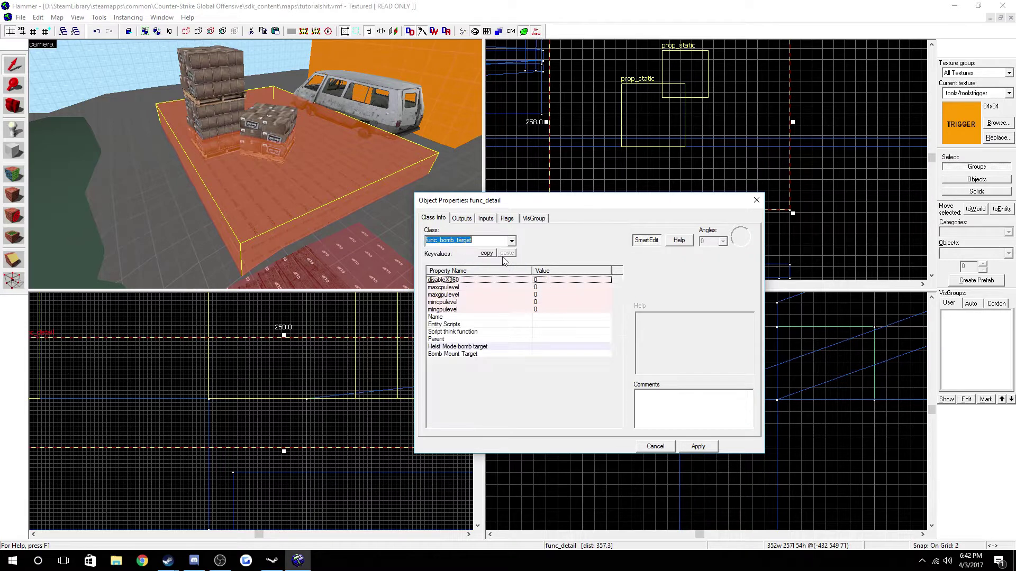
left_click(706, 449)
left_click(469, 310)
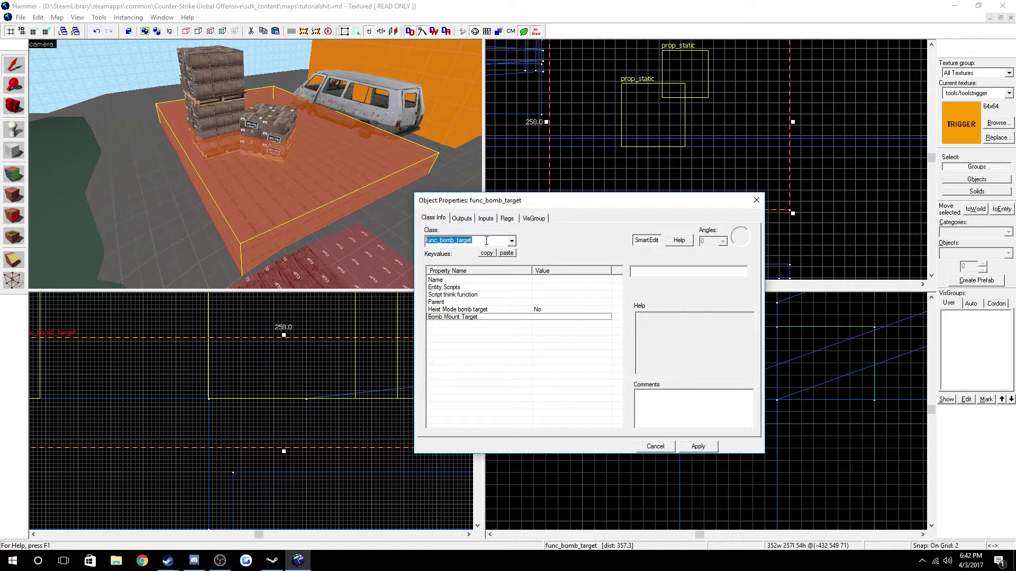
left_click(756, 200)
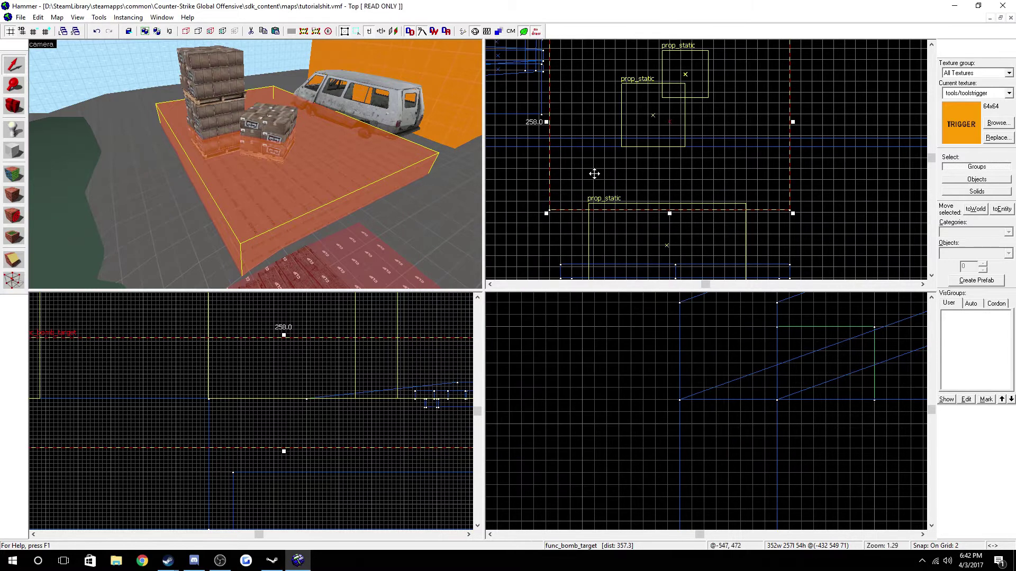
- Narrow the bomb target brush to 224 units wide by pulling in both of its side edges
scroll(594, 173, "down", 5)
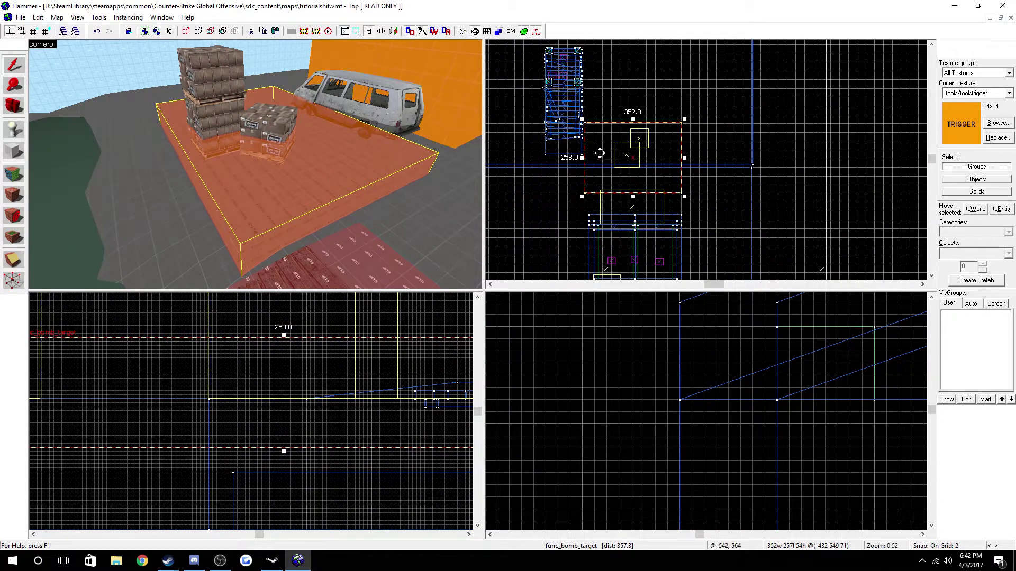
key("d")
key("Left")
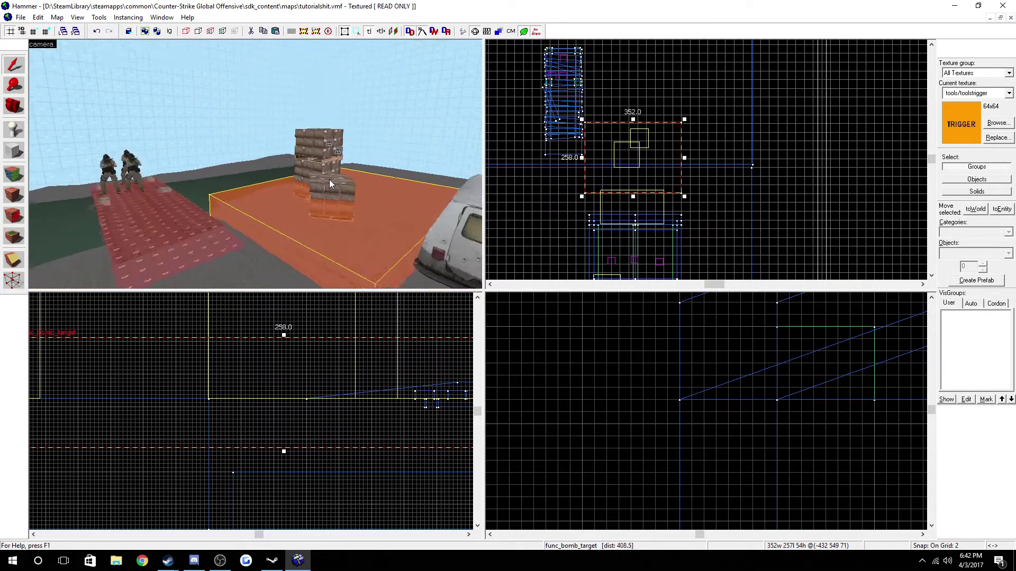
key("a")
key("Right")
key("Down")
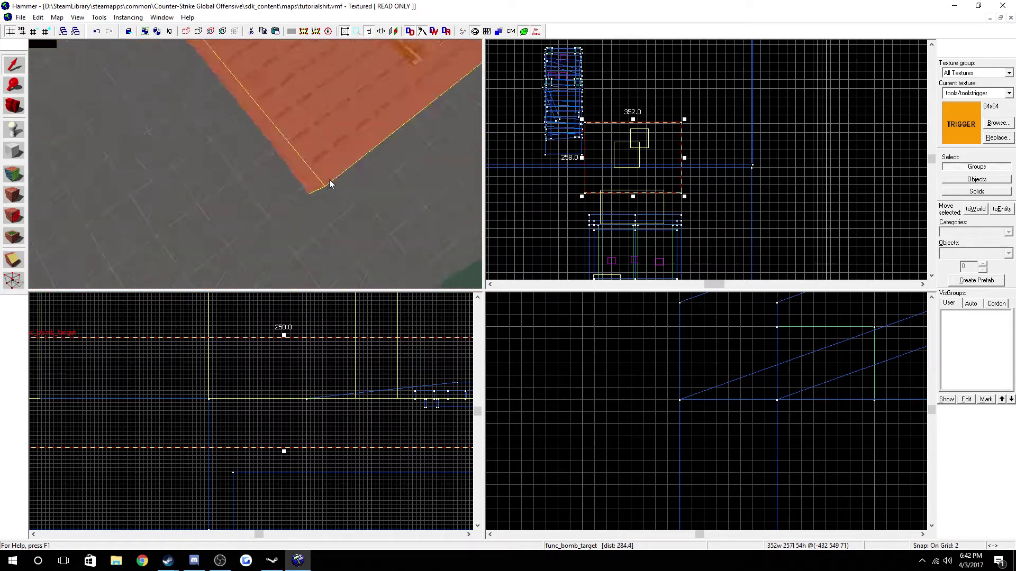
key("d")
key("Left")
key("Up")
scroll(667, 149, "up", 2)
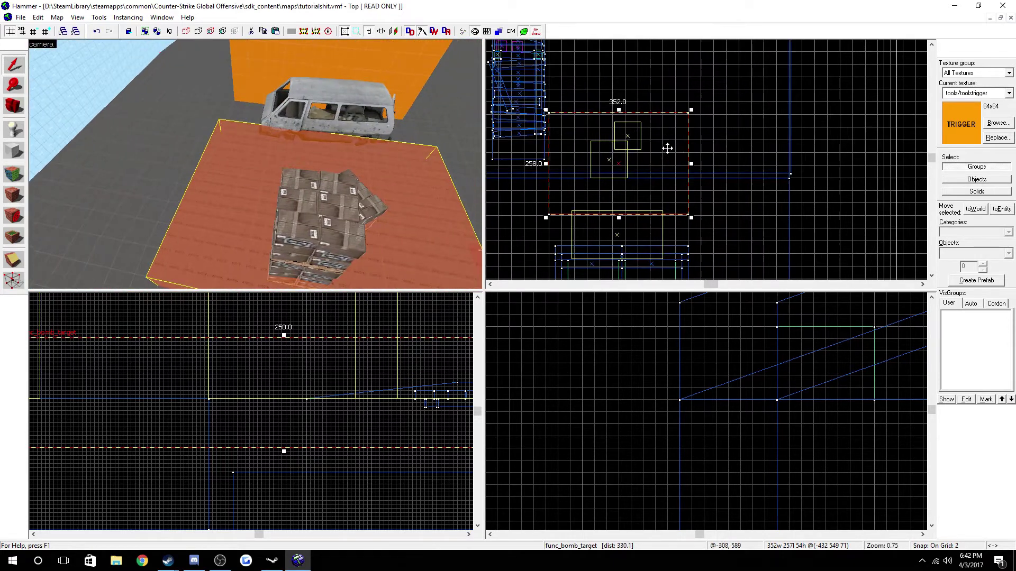
mouse_move(690, 164)
left_mouse_down()
mouse_move(631, 173)
mouse_move(648, 159)
left_mouse_up()
- Examine the bomb target brush beside the wrecked van and the space inside the garage
key("a")
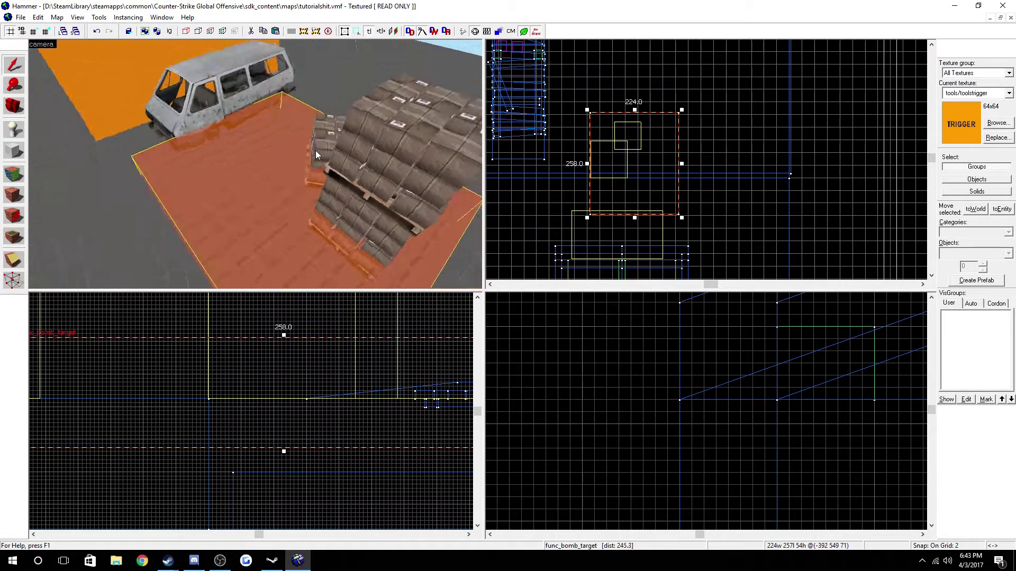
key("d")
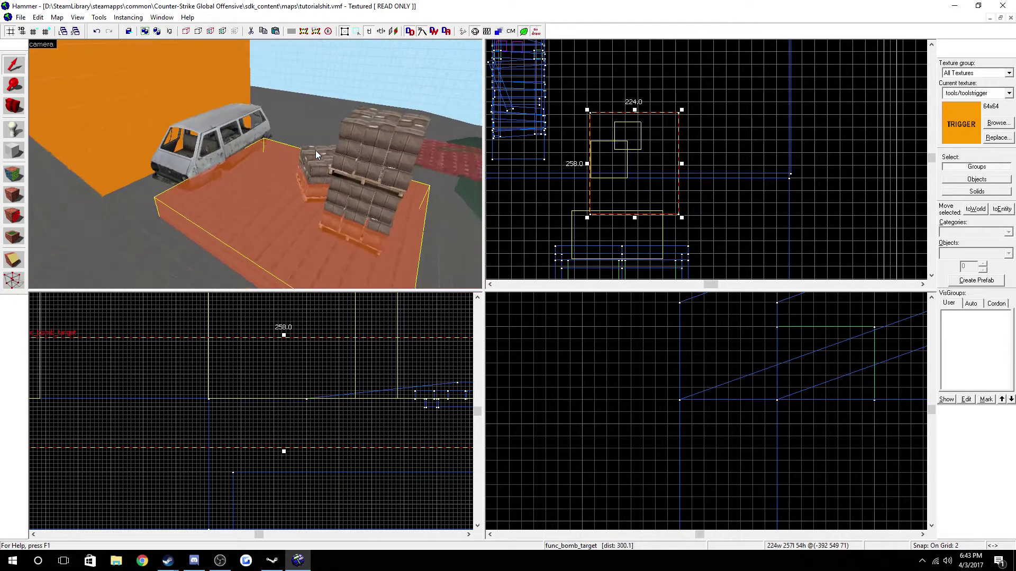
key("Left")
key("d")
key("Left")
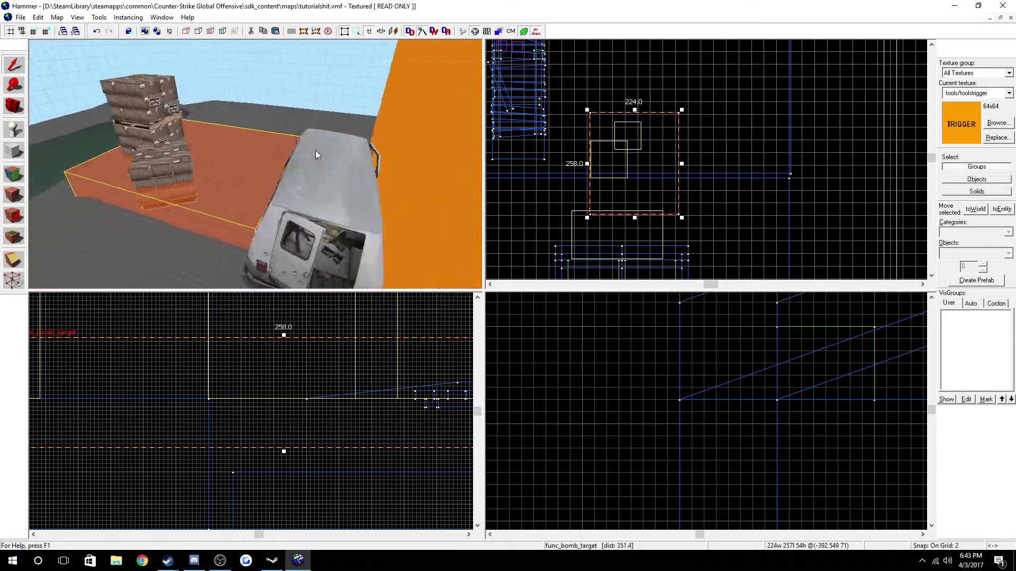
key("Left")
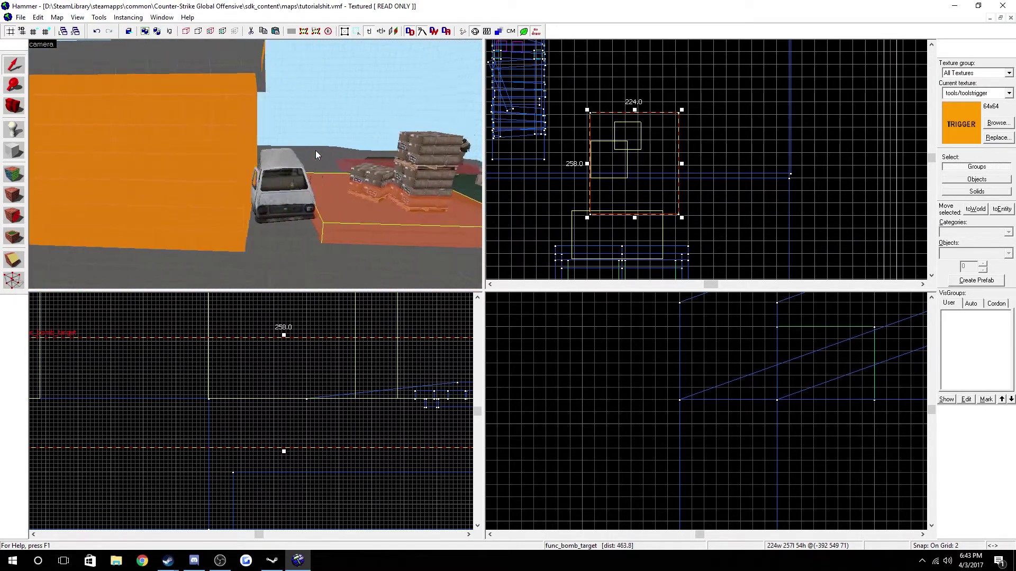
key("s")
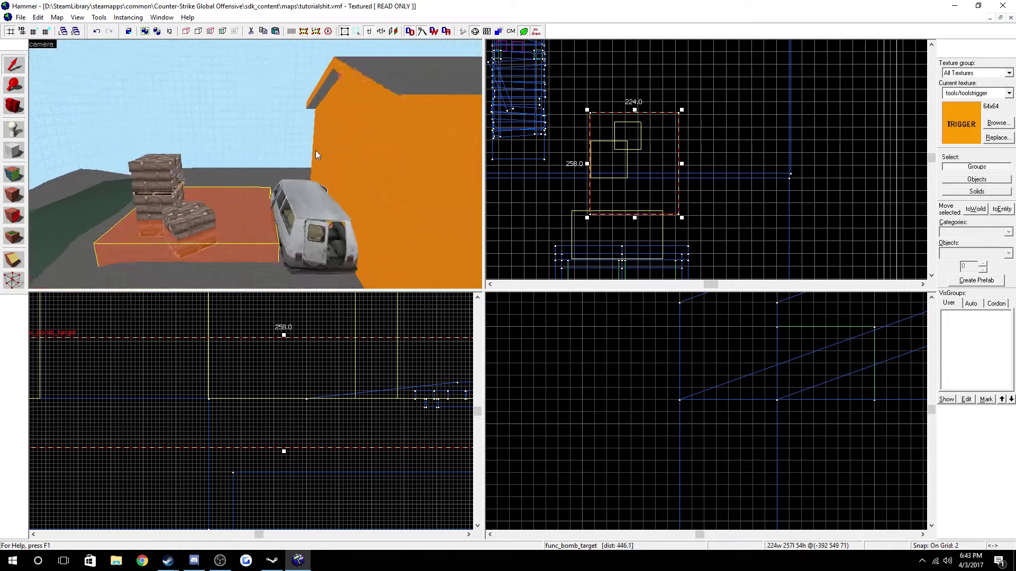
key("w")
key("Left")
key("w")
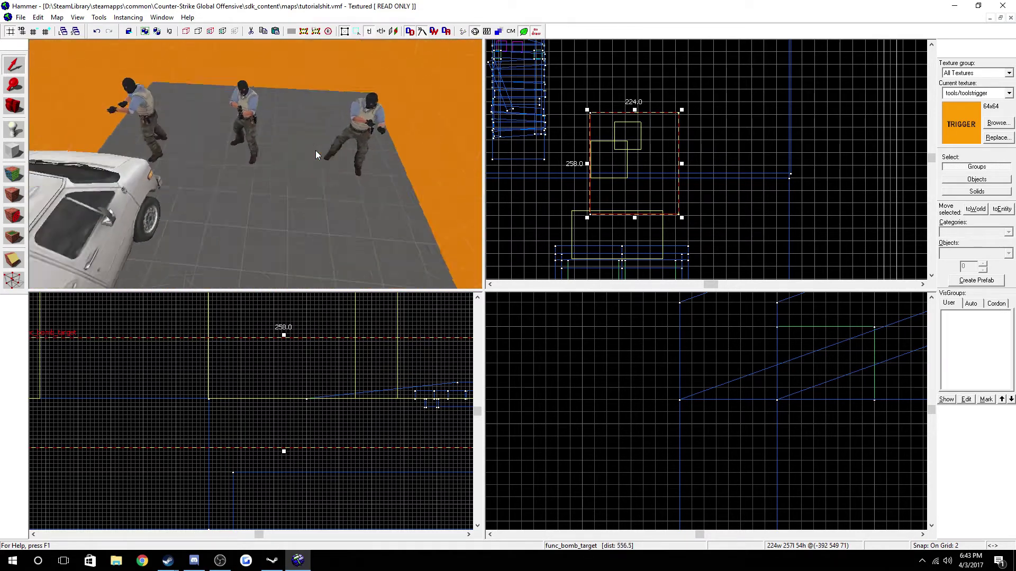
key("a")
key("s")
key("Left")
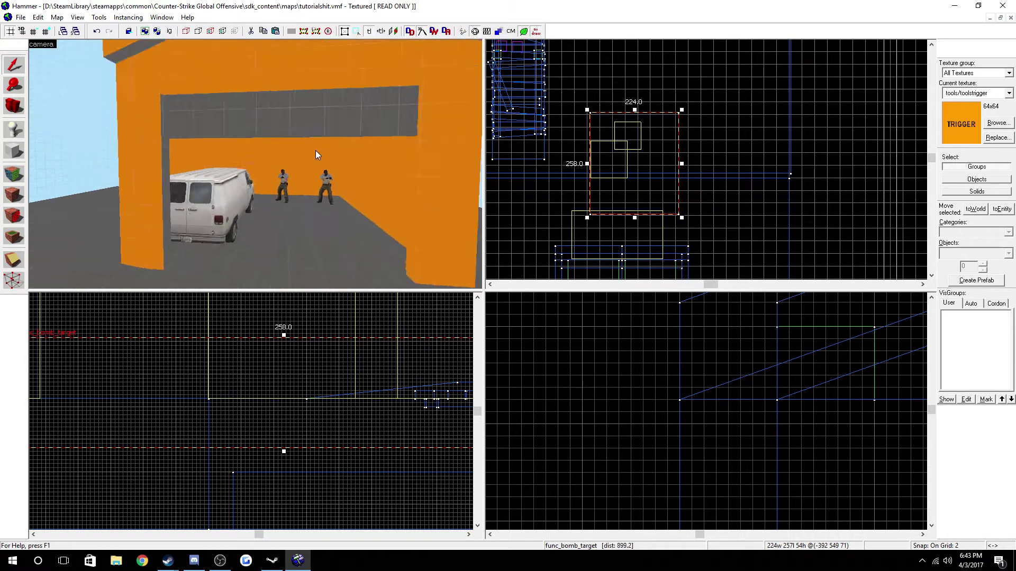
- Delete the bomb target brush around the pallets
key("Left")
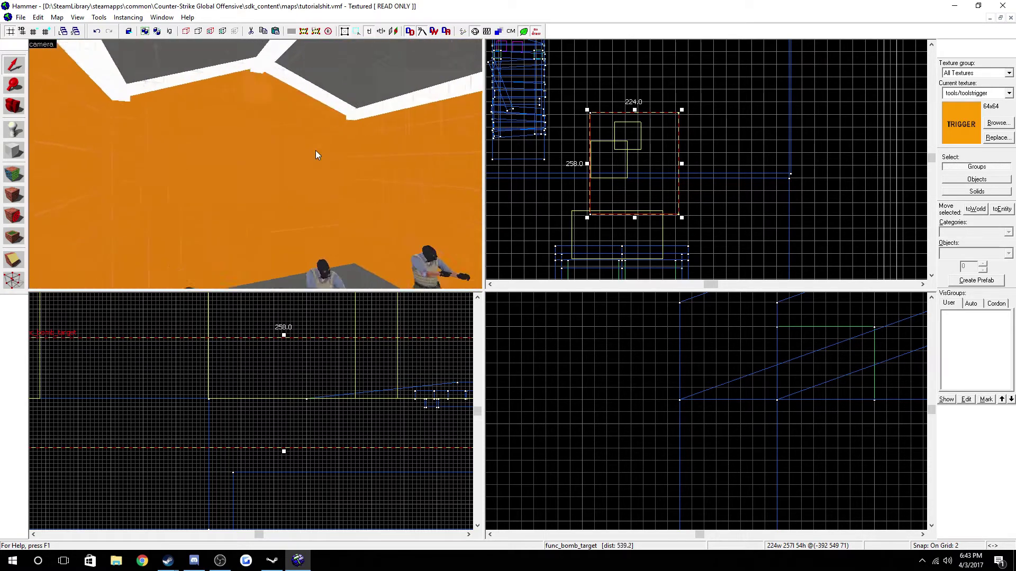
key("Escape")
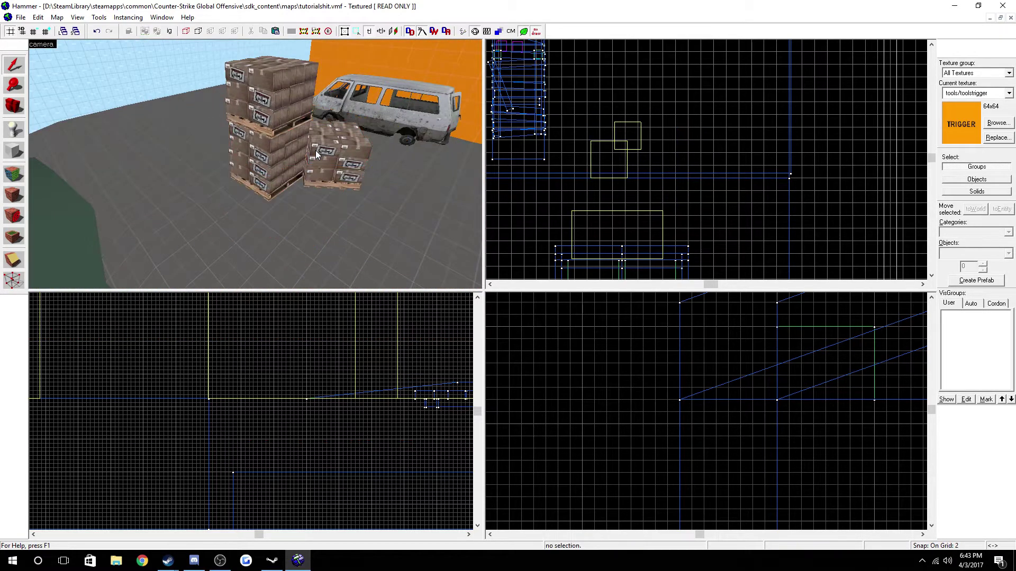
- Copy the tall two-tier pallet stack beside the wrecked van and paste the copy at the garage
key("Up")
key("Up")
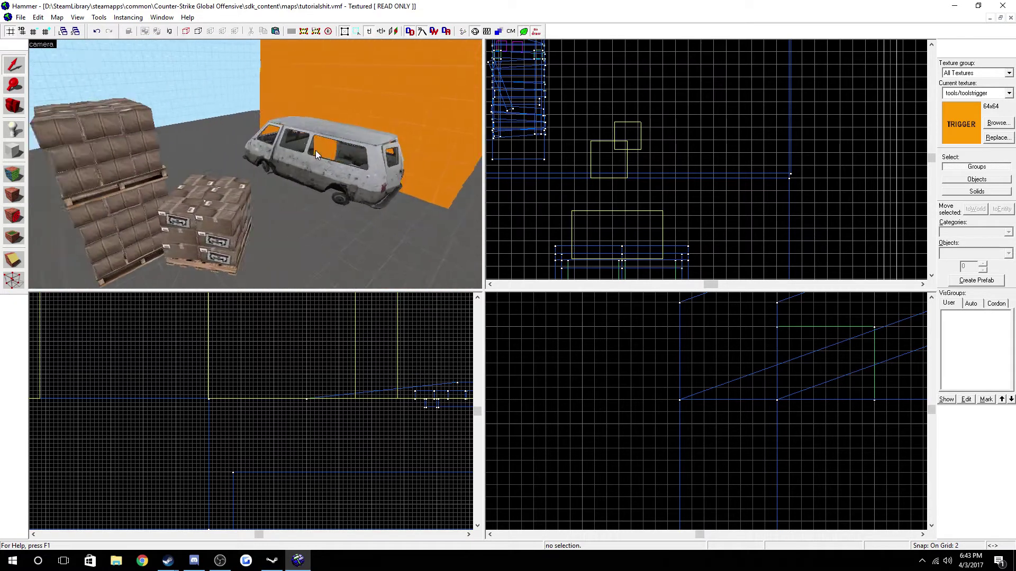
left_click(300, 173)
key("Right")
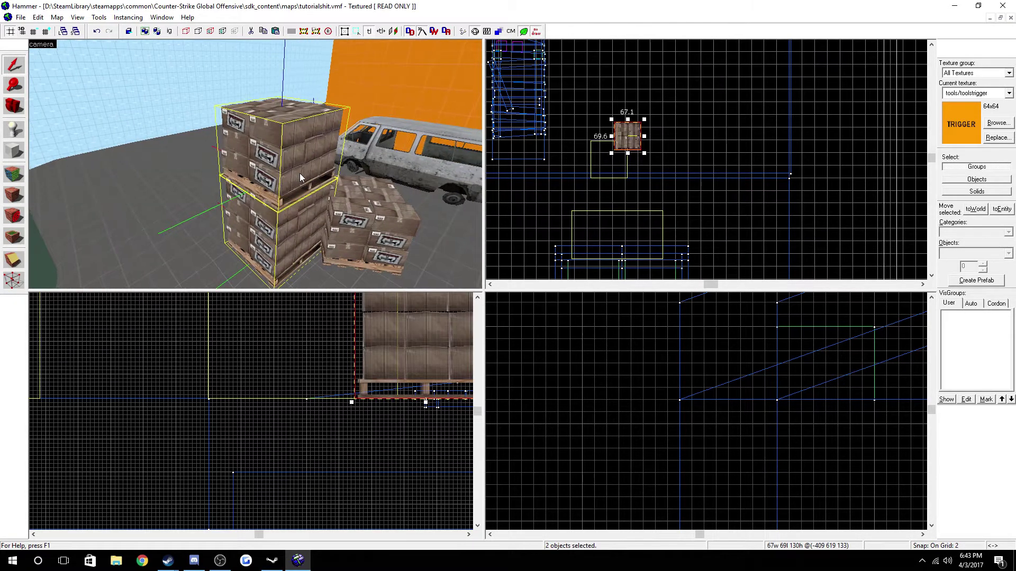
key("Left")
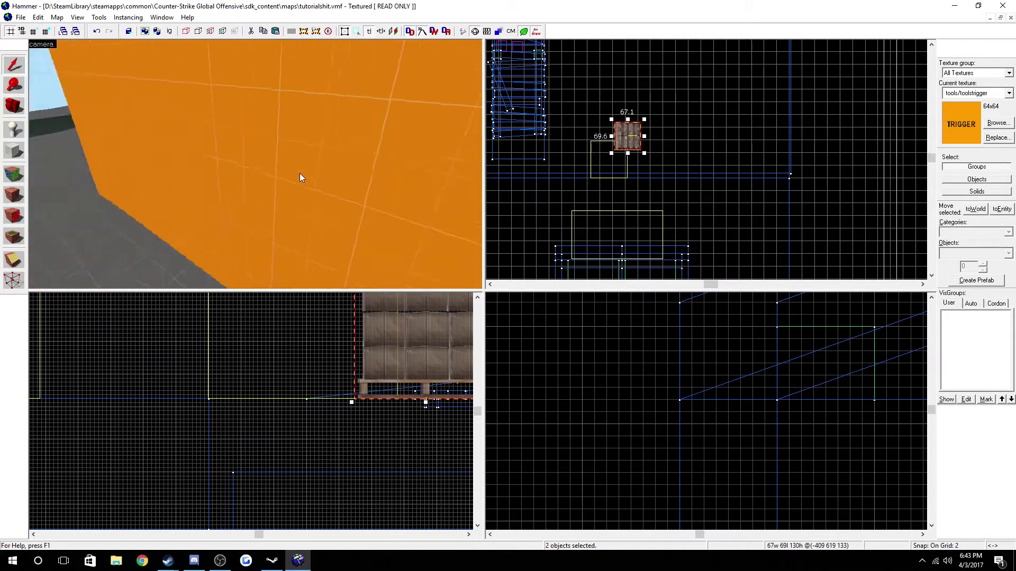
key("Down")
key("Left")
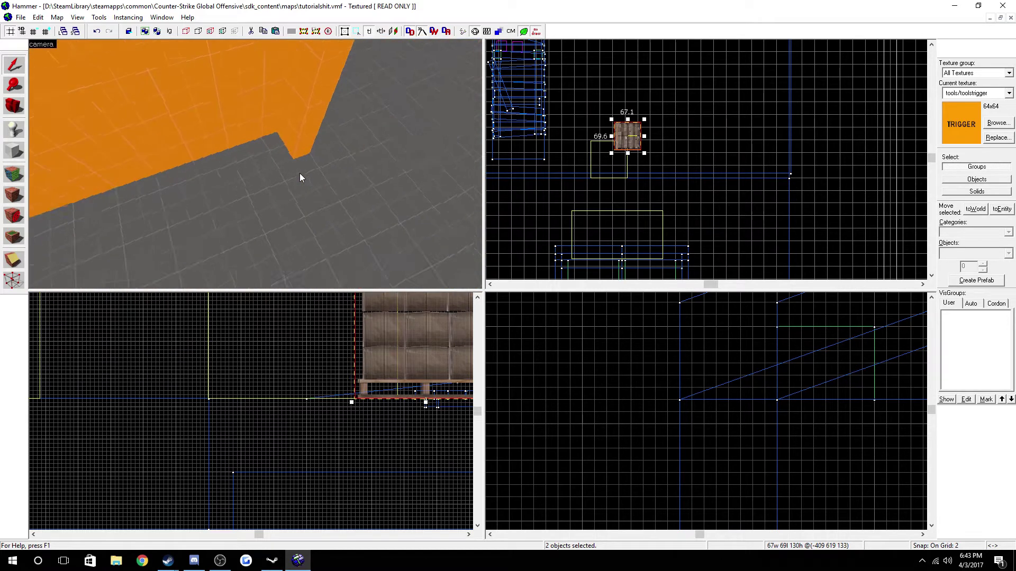
key("ctrl+v")
key("s")
key("w")
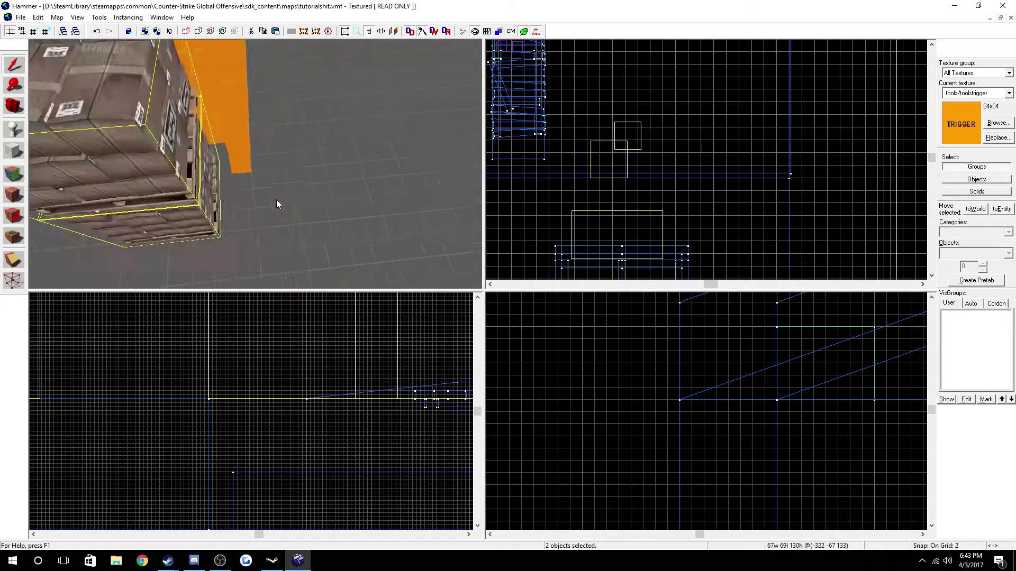
- Move the pasted two-tier pallet stack into the garage, against the side wall opposite the white van
key("s")
key("z")
scroll(694, 183, "up", 5)
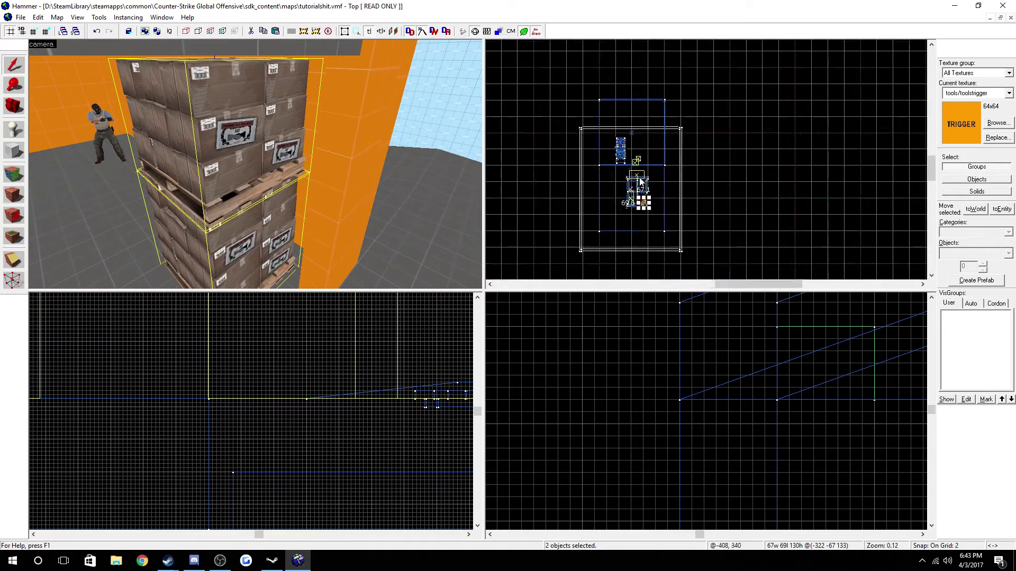
left_click_drag(645, 188, 641, 121)
scroll(415, 180, "up", 1)
key("z")
key("d")
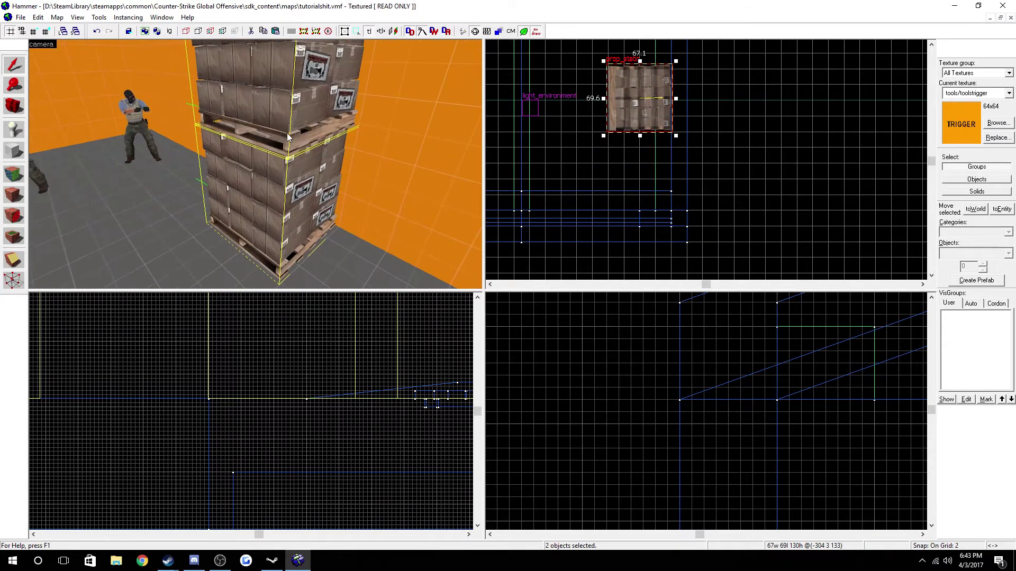
key("z")
scroll(694, 122, "up", 5)
scroll(656, 128, "up", 2)
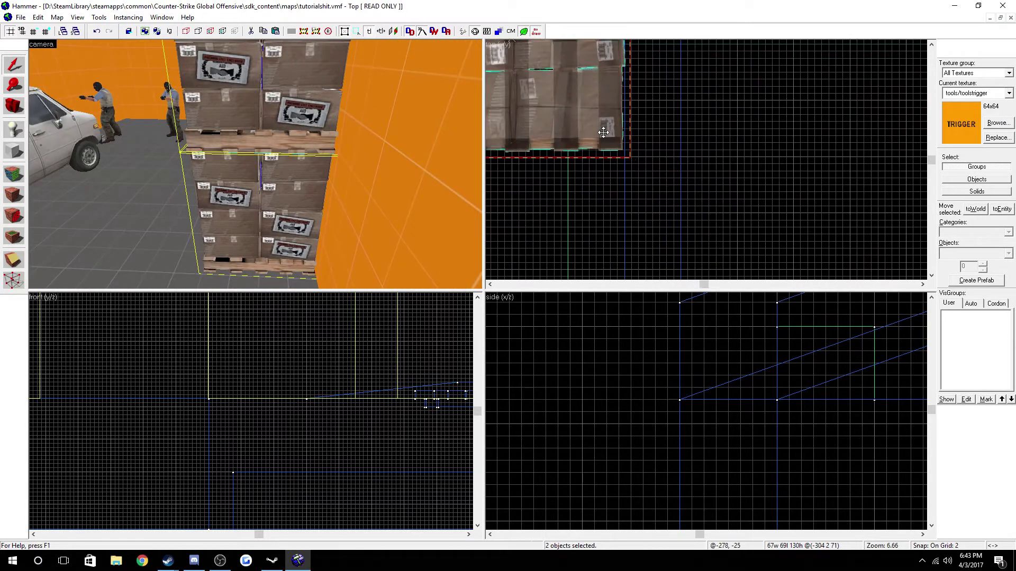
left_click_drag(597, 133, 558, 126)
key("d")
key("a")
key("a")
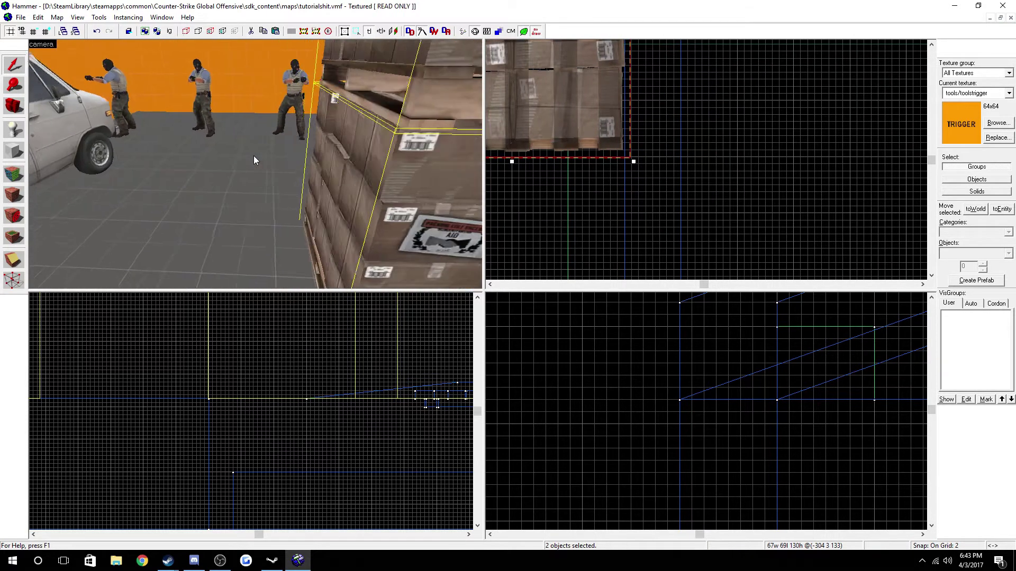
key("w")
key("s")
key("a")
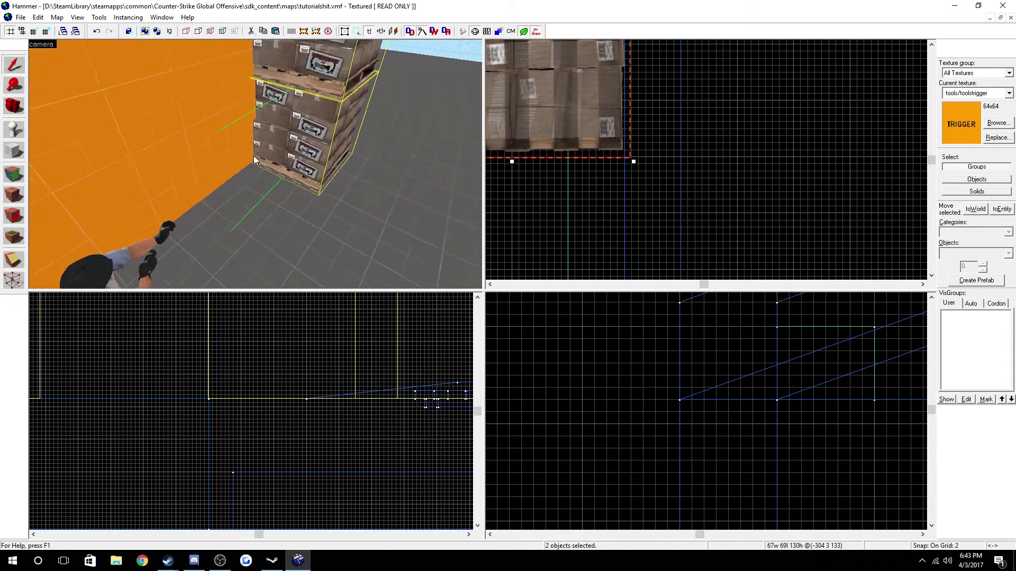
left_click(269, 180)
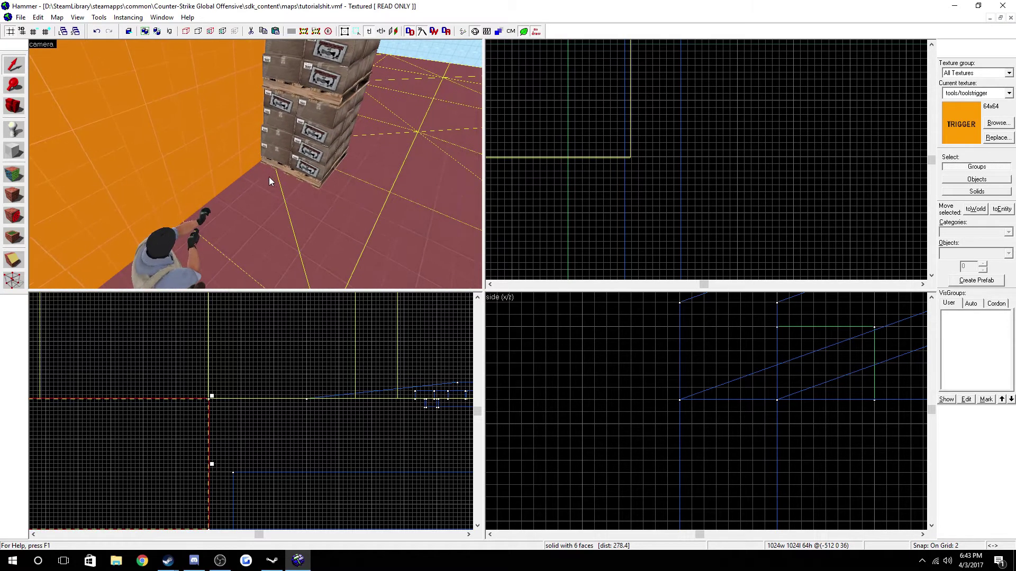
key("Up")
key("Down")
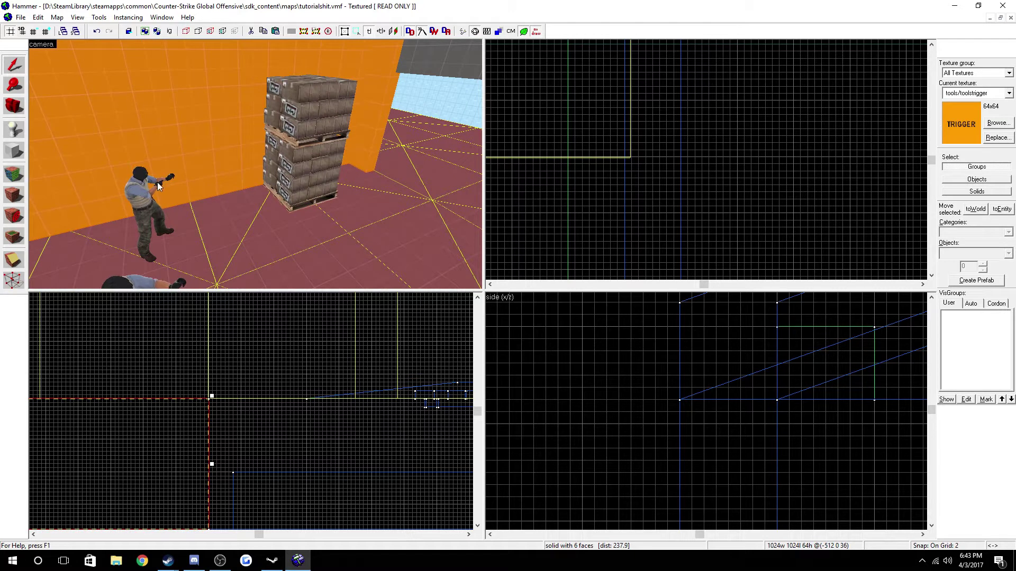
left_click(145, 186)
key("shift+e")
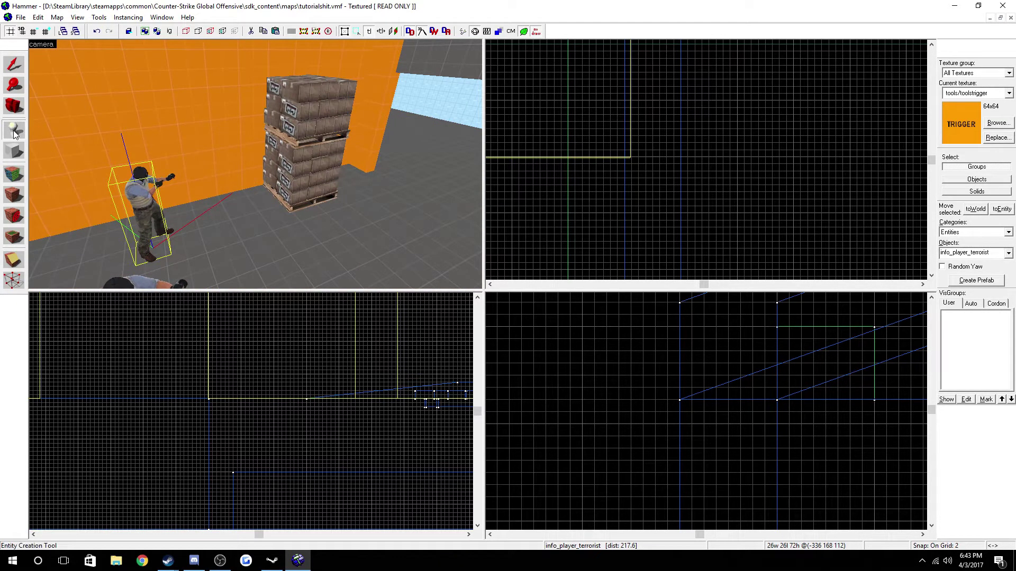
key("z")
key("s")
key("w")
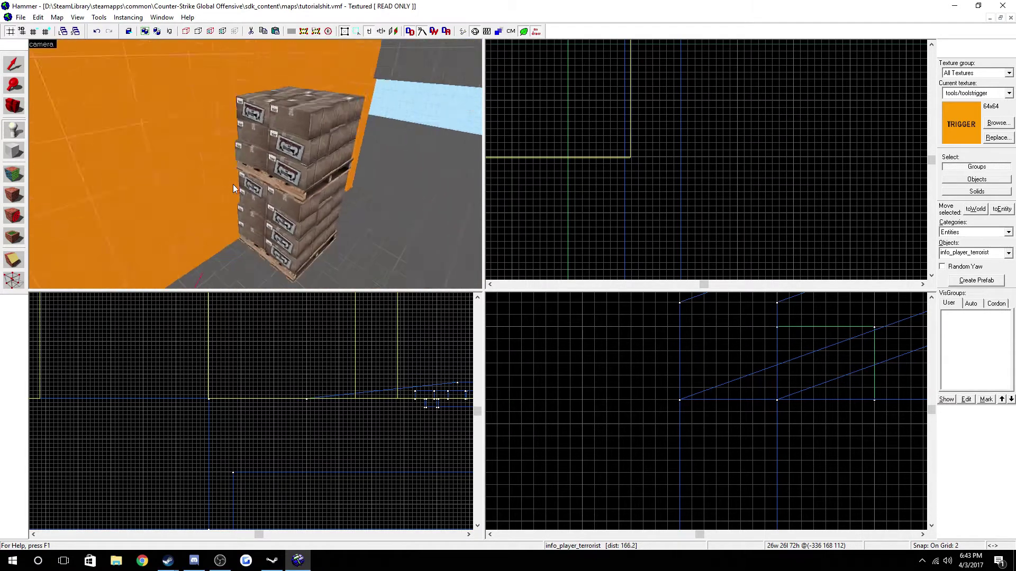
key("z")
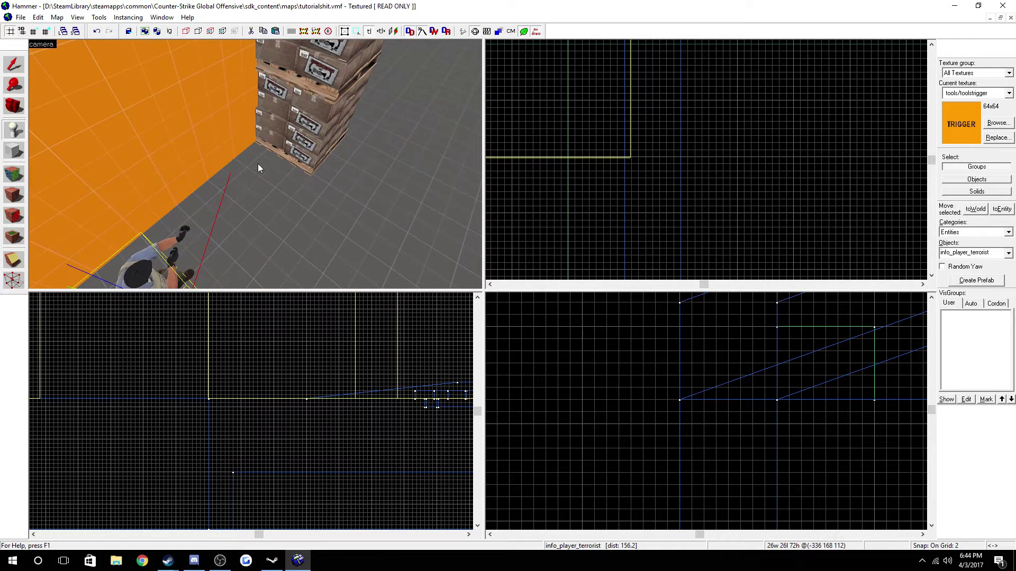
left_click(258, 164)
left_click(14, 65)
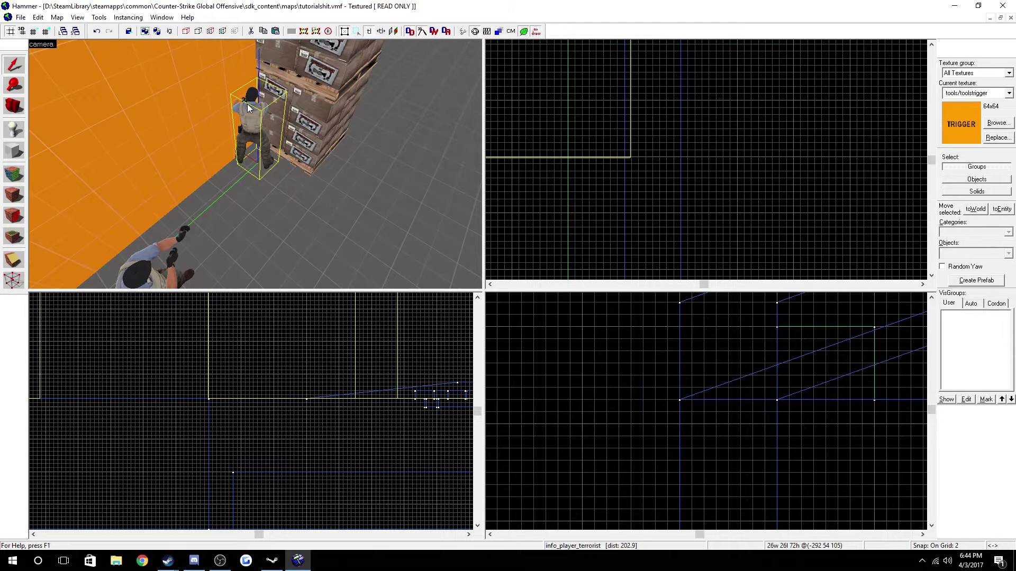
double_click(249, 108)
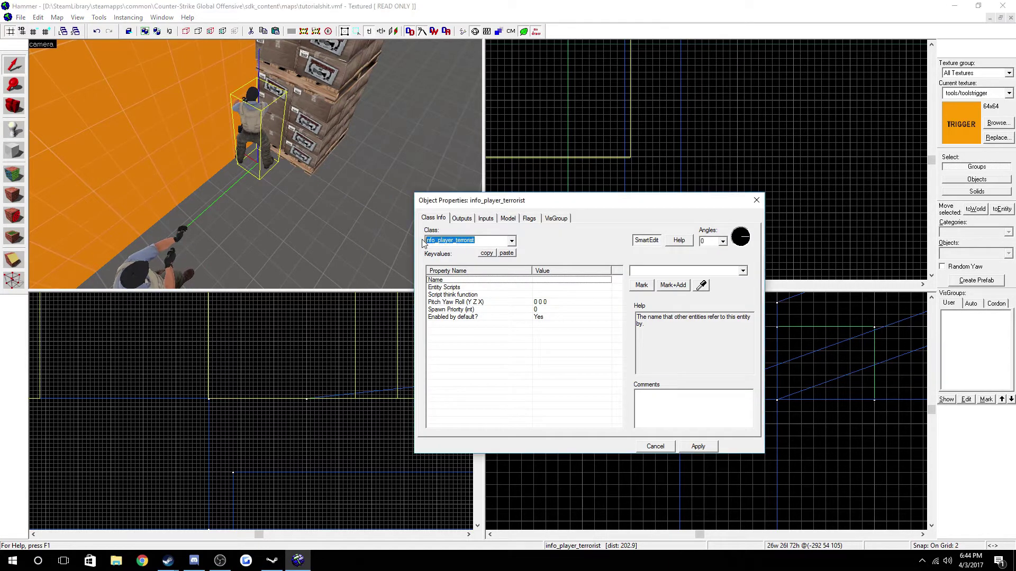
left_click(402, 250)
key("Delete")
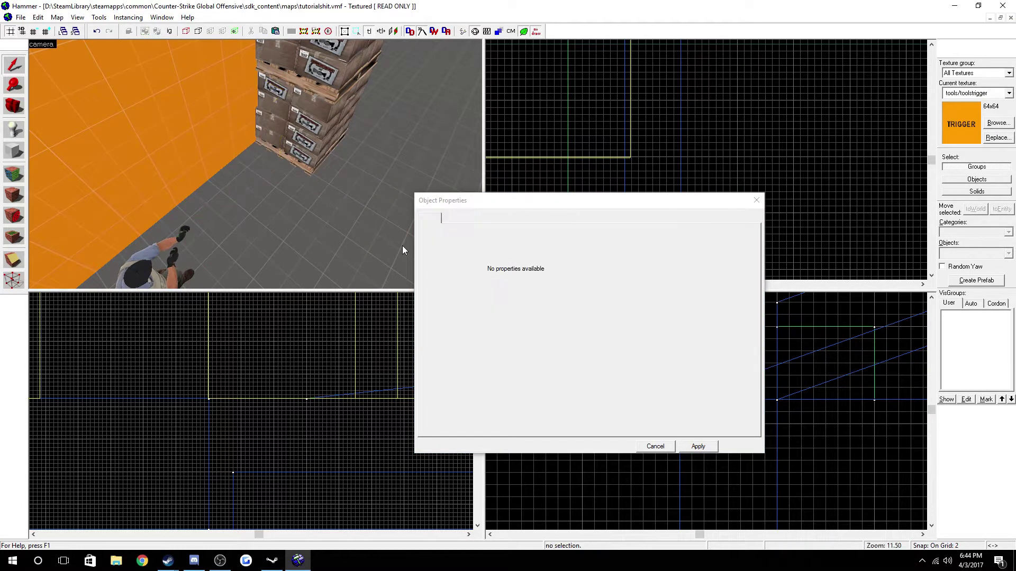
key("s")
key("a")
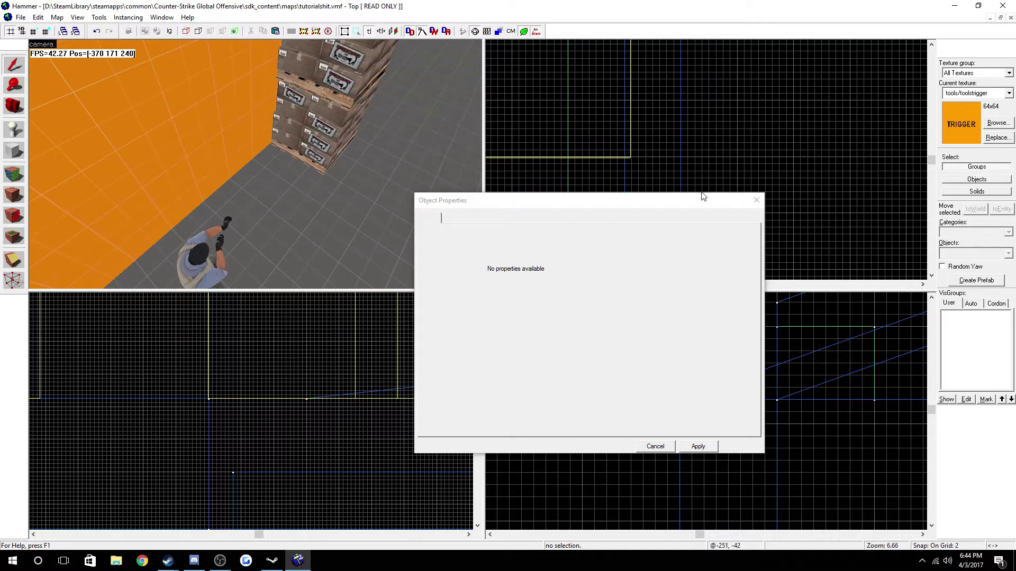
left_click(756, 200)
key("s")
key("ctrl+z")
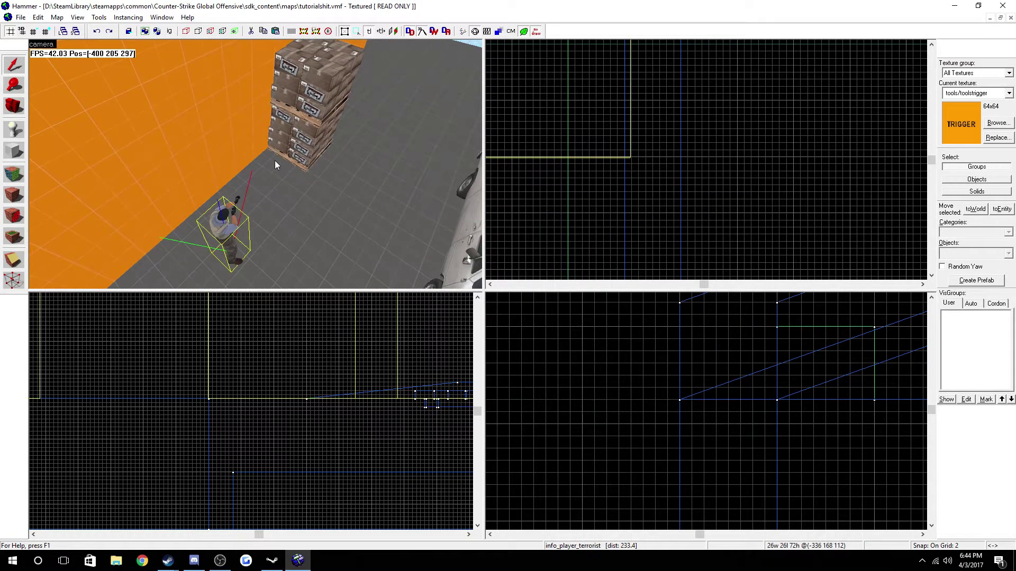
key("ctrl+z")
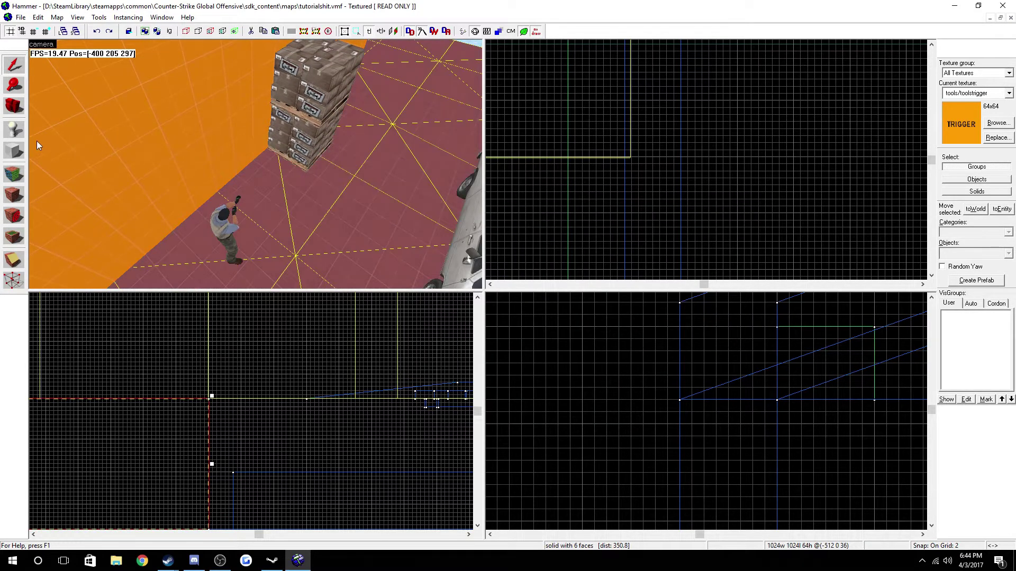
- Place an info_player_terrorist entity on the garage floor, between the side wall and the pallet stack
key("a")
key("a")
key("d")
left_click(13, 130)
key("w")
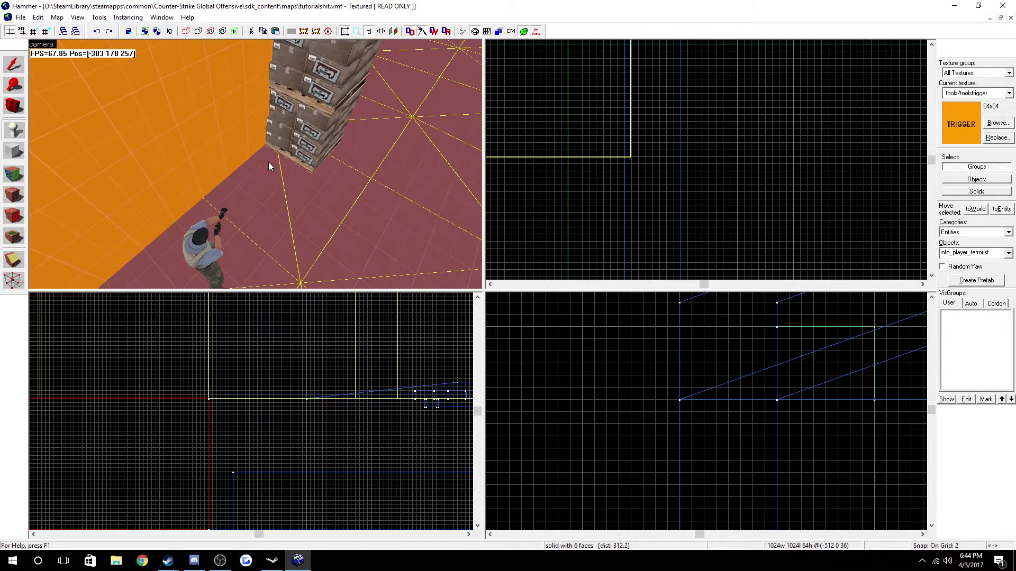
left_click(267, 163)
key("d")
left_click(13, 64)
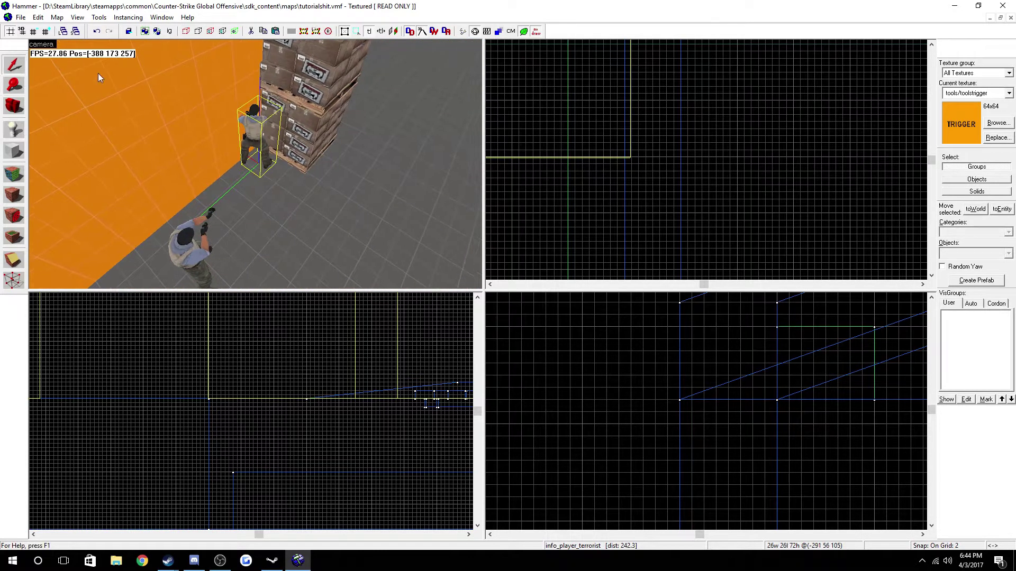
- Change the class of the entity beside the pallet stack to hostage_entity and apply it
double_click(252, 127)
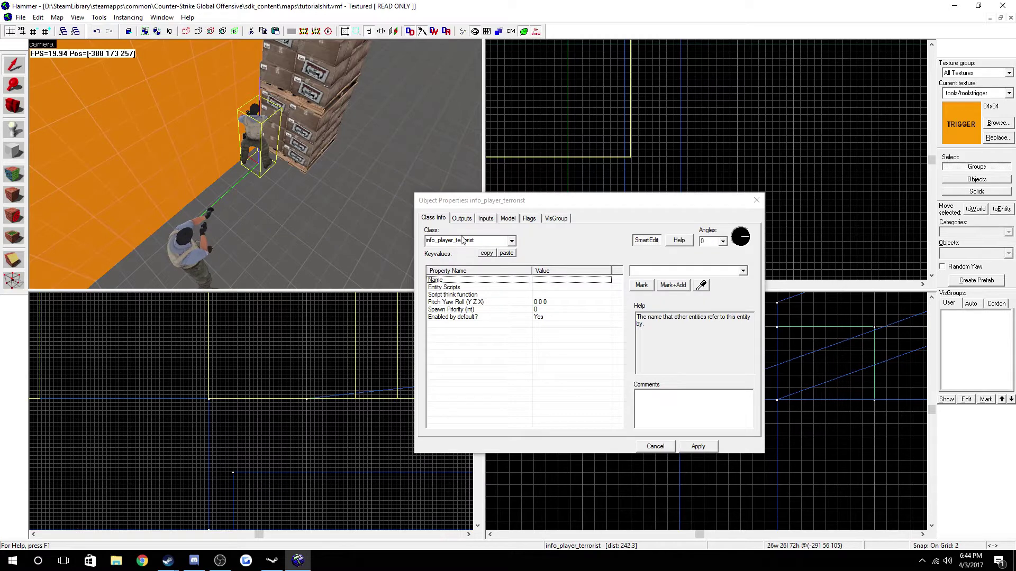
left_click(433, 242)
type("host")
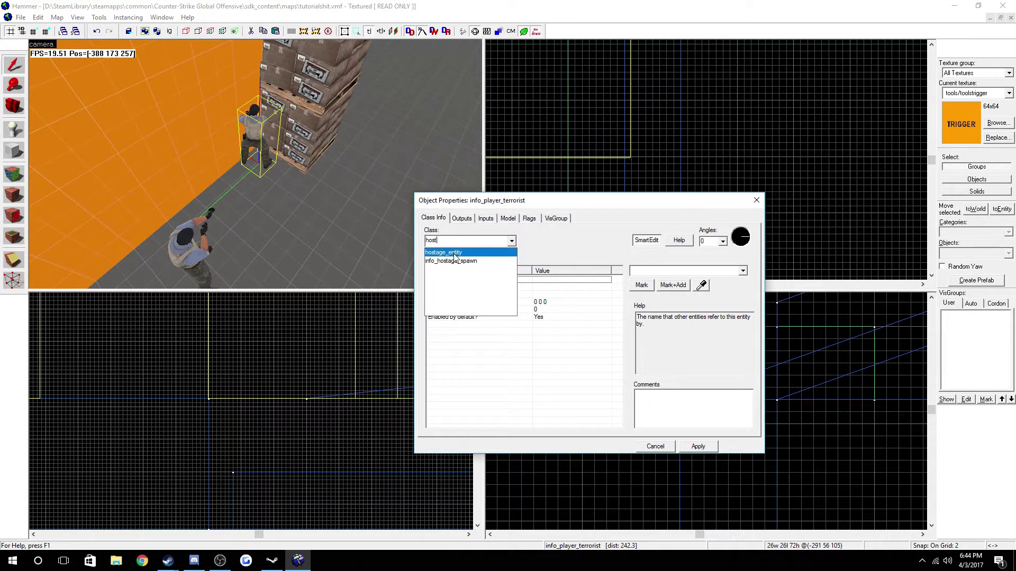
left_click(454, 253)
left_click(698, 447)
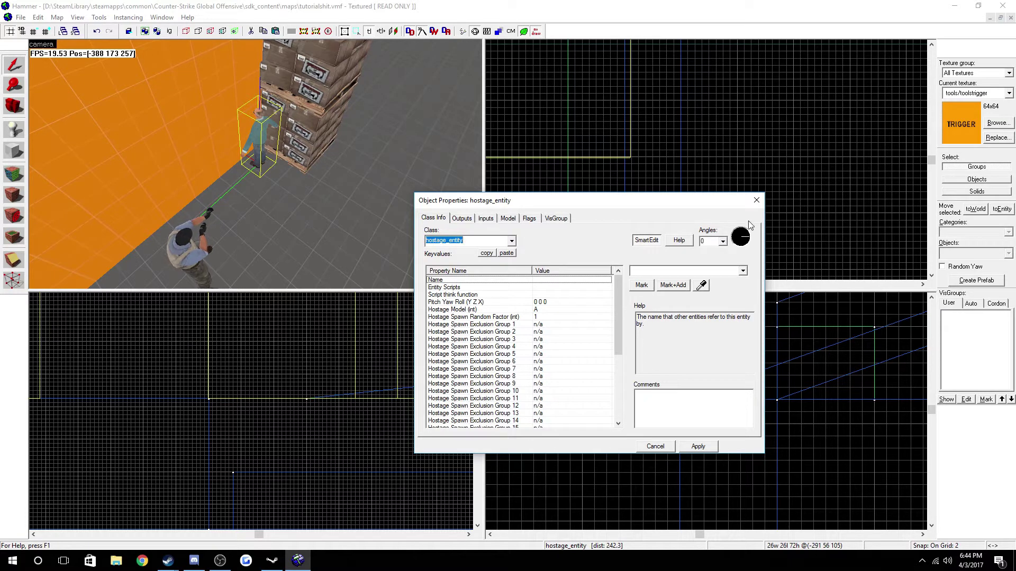
left_click(756, 201)
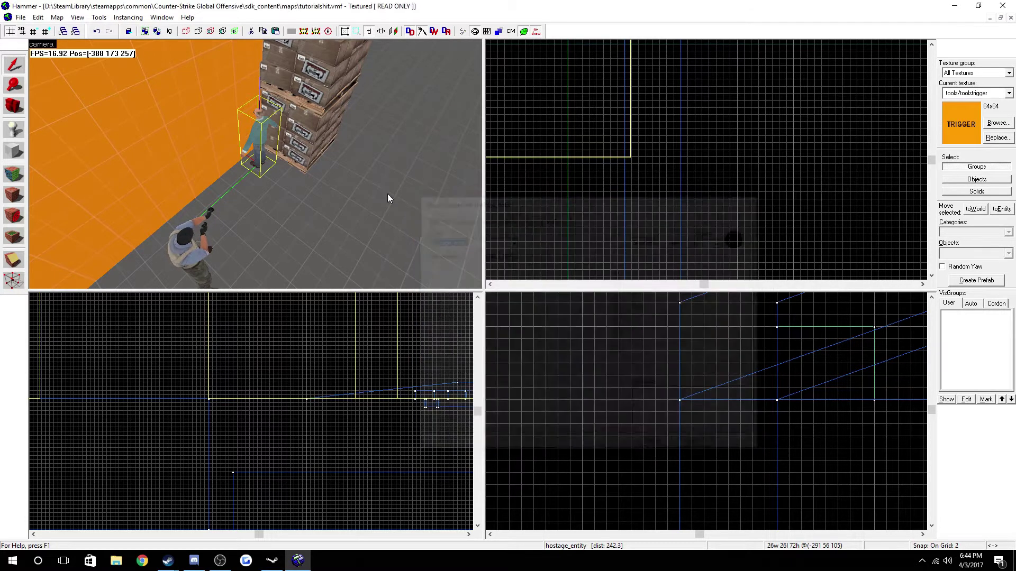
- Shift the hostage slightly away from the pallet stack and rotate it to a yaw of 157.5 degrees
scroll(635, 172, "down", 12)
scroll(646, 130, "up", 5)
scroll(633, 91, "up", 3)
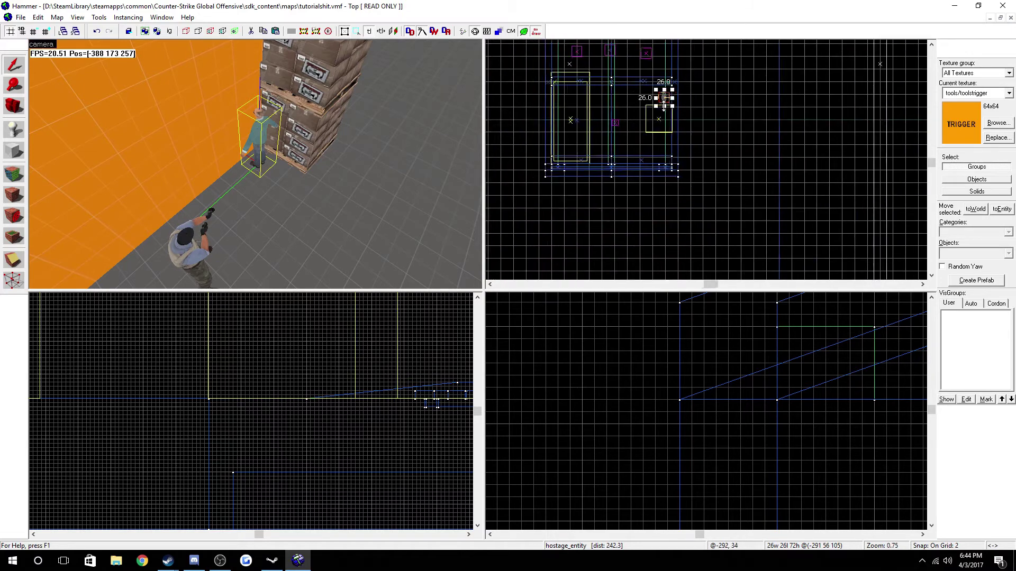
left_click_drag(693, 159, 594, 209)
scroll(675, 181, "up", 3)
left_click_drag(674, 181, 671, 133)
scroll(654, 168, "down", 3)
scroll(654, 168, "up", 2)
key("w")
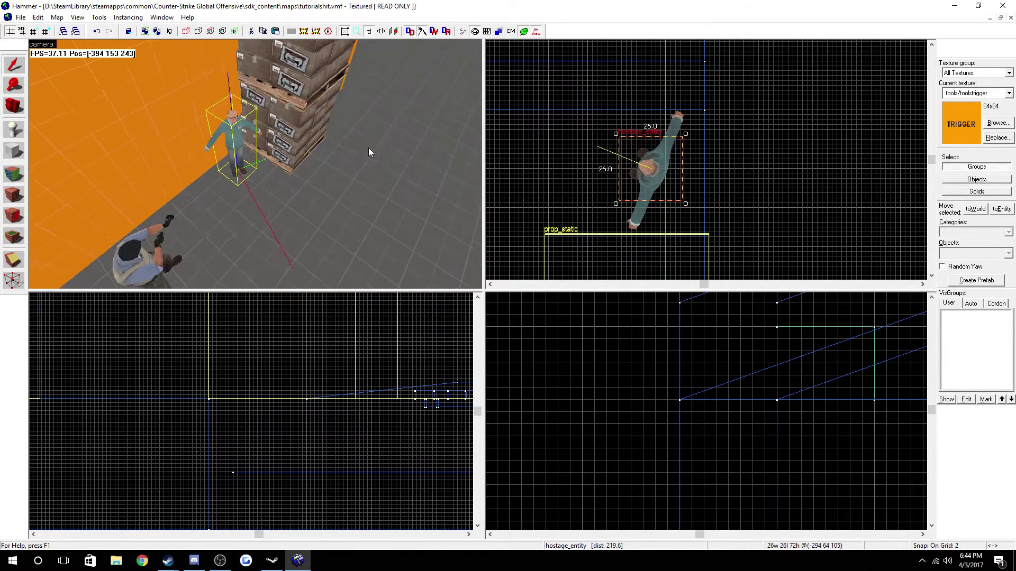
- Examine the hostage's placement behind the pallets and its object properties
key("d")
key("Up")
key("Left")
key("s")
key("Down")
key("a")
key("Right")
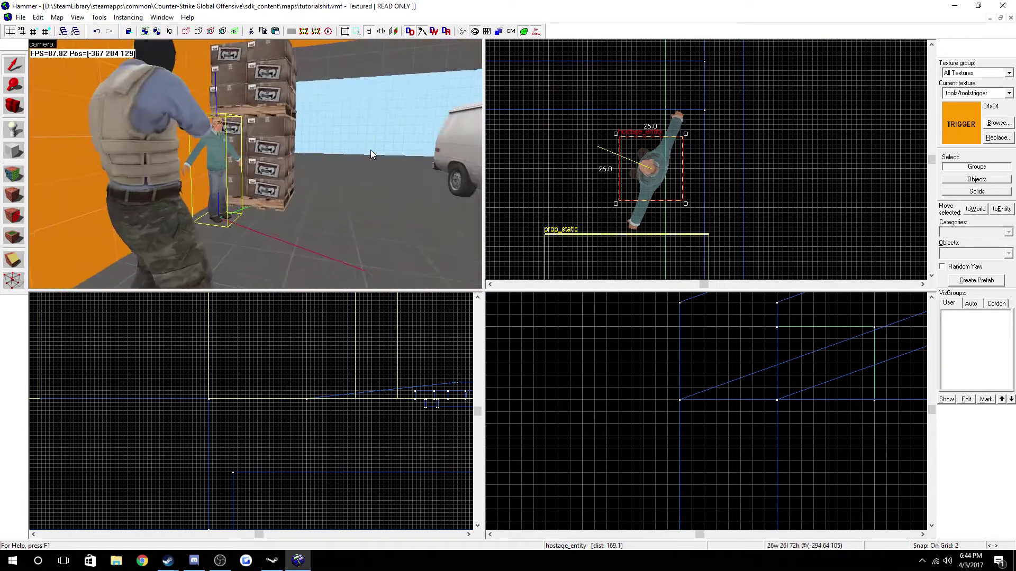
key("s")
key("d")
key("Left")
key("w")
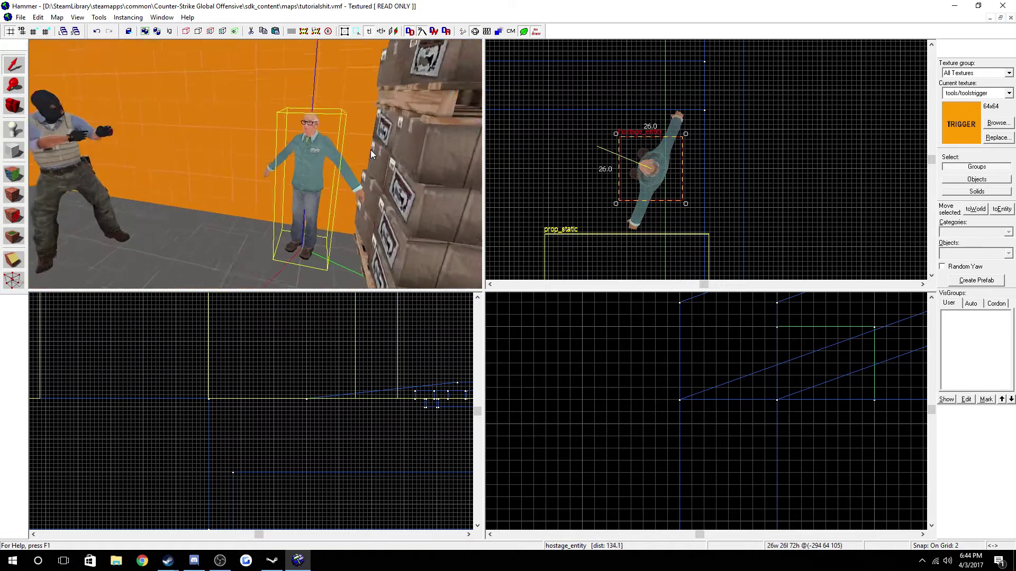
double_click(294, 154)
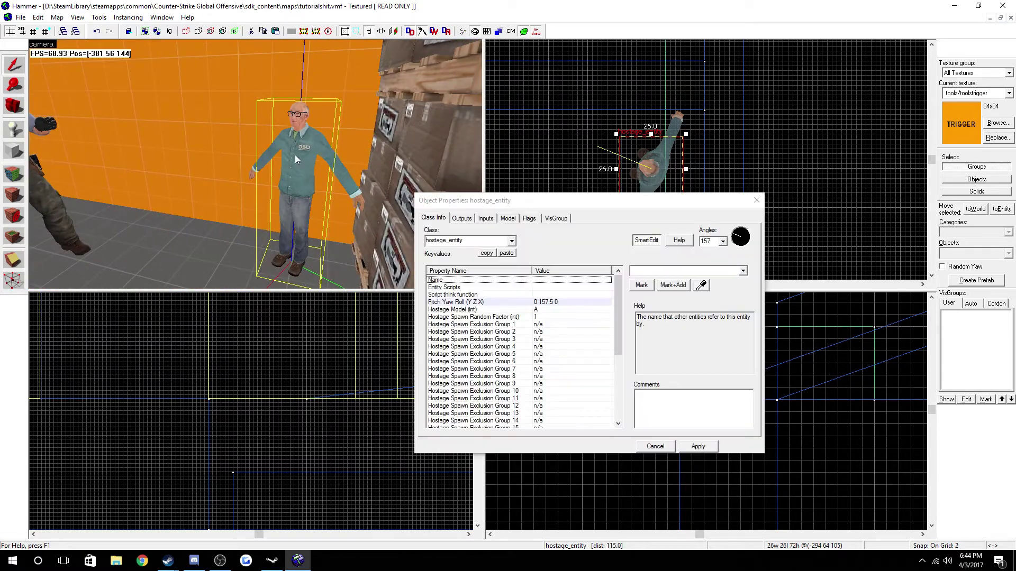
left_click(755, 200)
- Create a tools/toolstrigger block about 132 by 86 units across the wooden bridge, in front of the counter-terrorist spawns
key("s")
key("a")
key("Left")
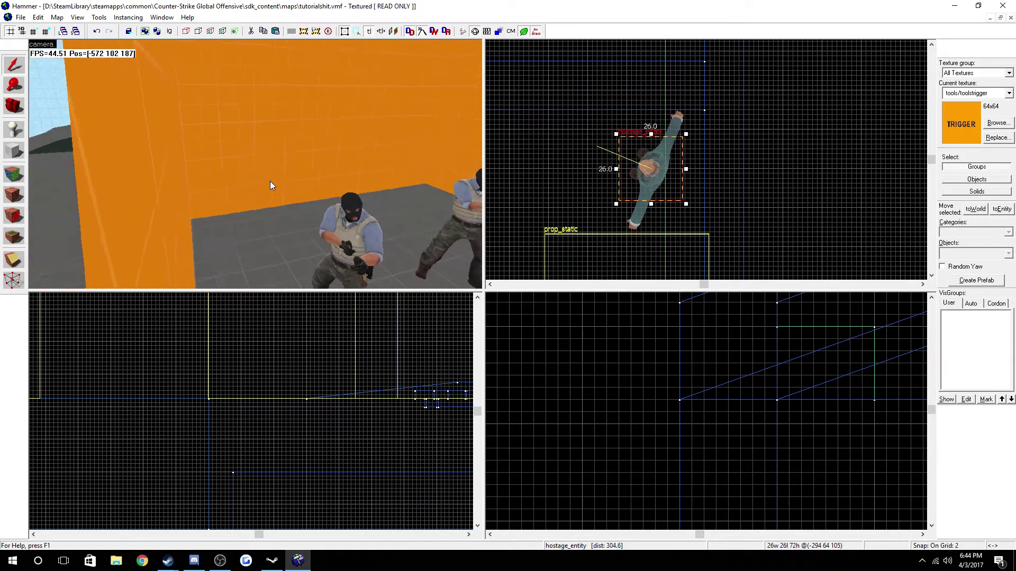
key("a")
key("Left")
key("w")
key("Down")
key("s")
key("Right")
key("d")
key("Left")
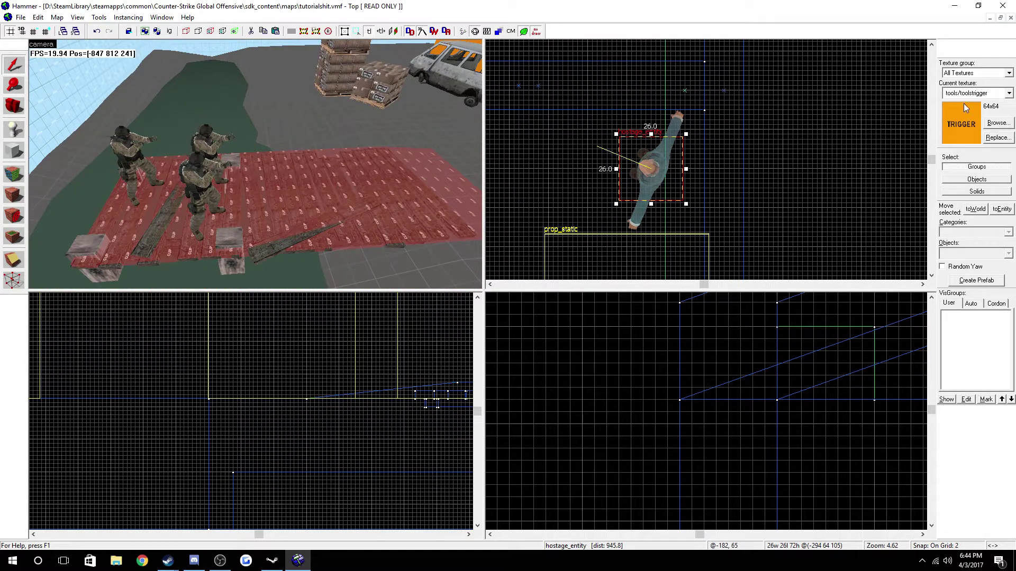
left_click(14, 152)
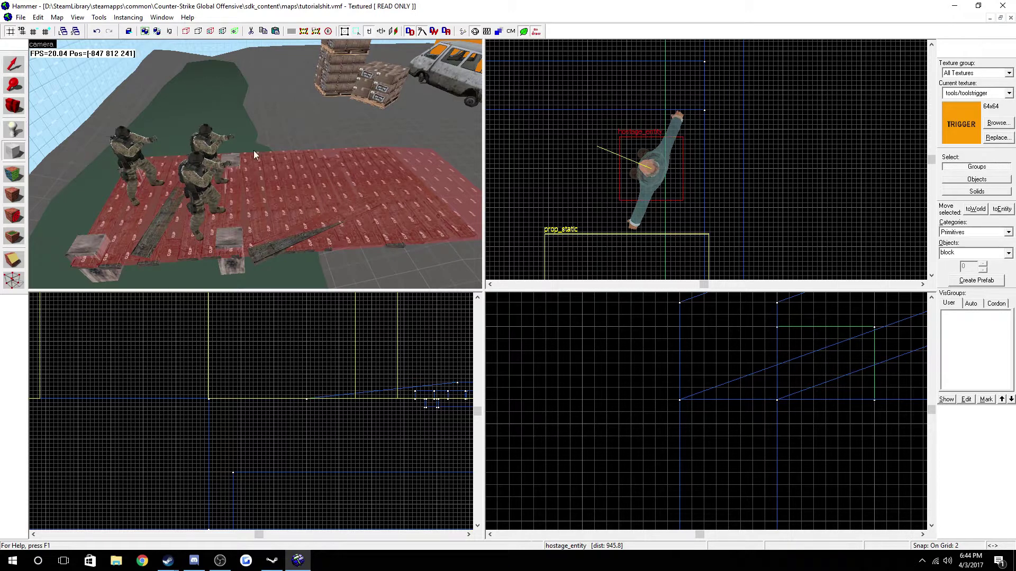
scroll(253, 151, "down", 3)
scroll(517, 100, "down", 8)
scroll(516, 101, "up", 8)
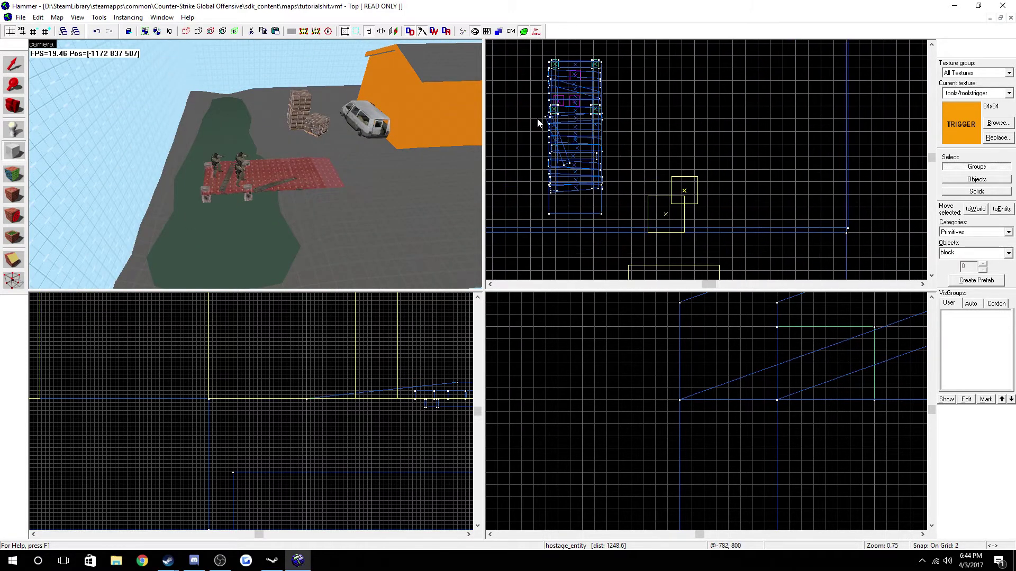
scroll(547, 112, "up", 3)
left_click_drag(548, 110, 678, 198)
scroll(303, 187, "up", 5)
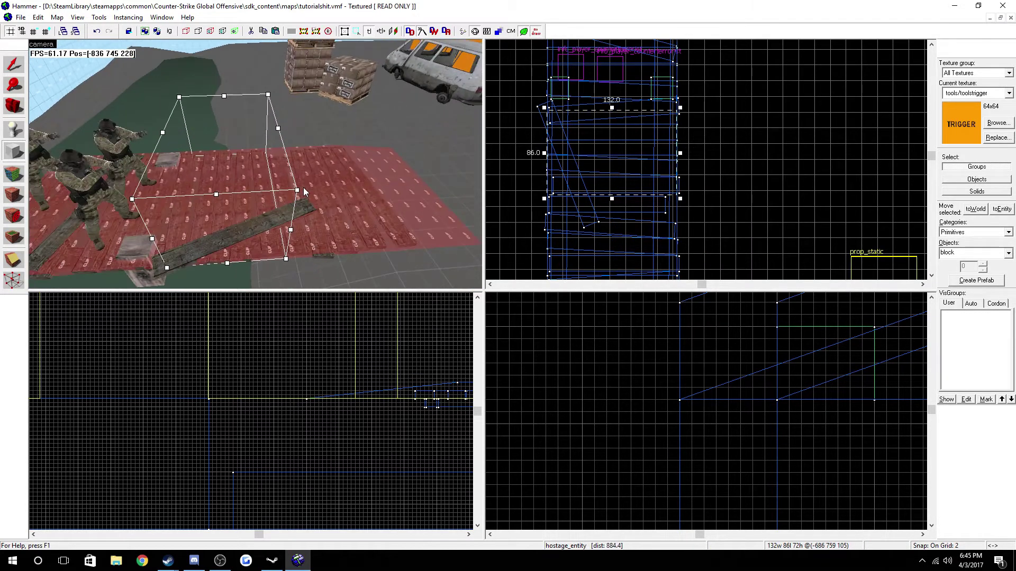
key("Return")
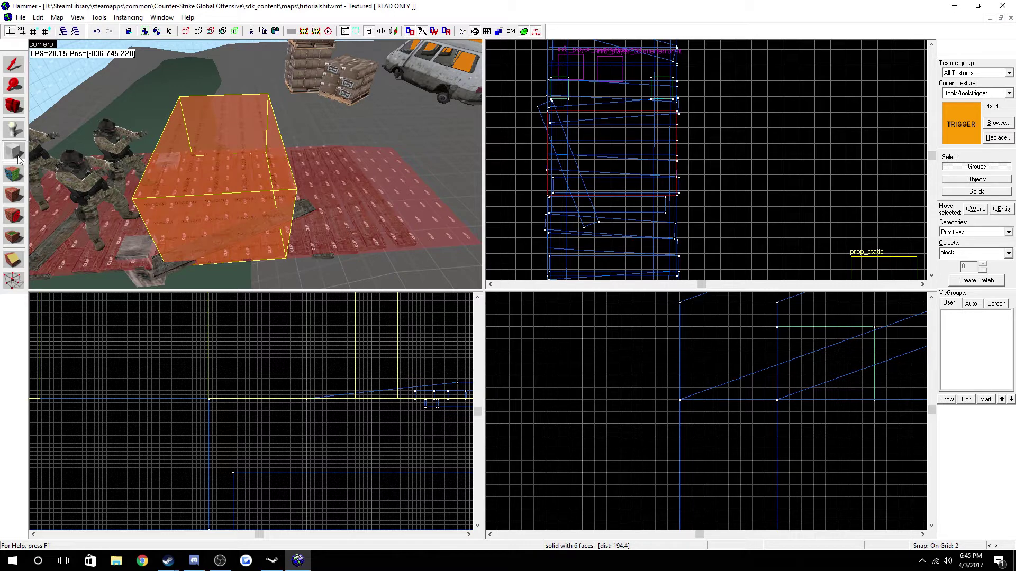
- Turn the toolstrigger block on the bridge into a func_hostage_rescue entity, leaving Start Disabled set to No
left_click(15, 173)
left_click(589, 185)
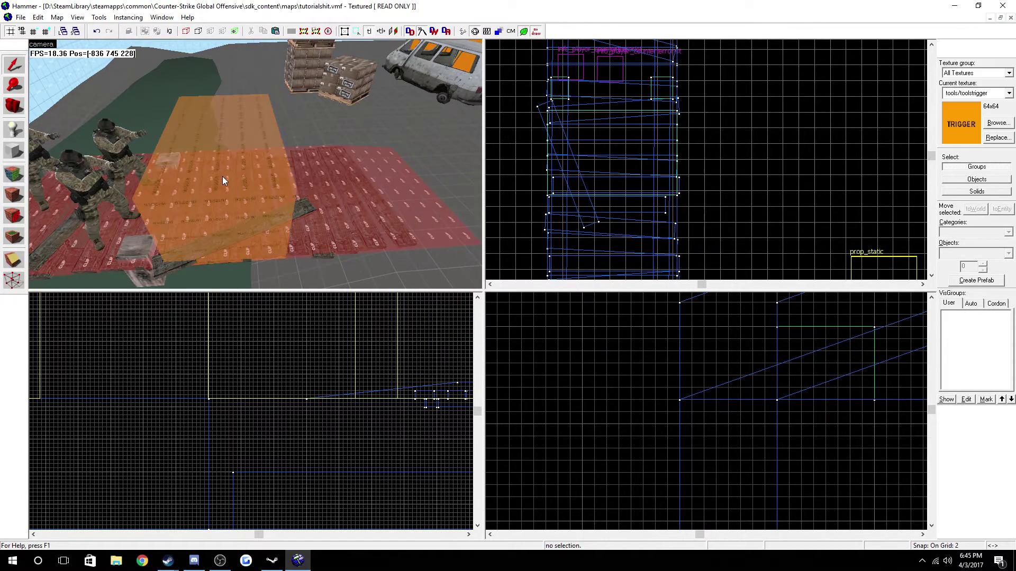
left_click(222, 178)
key("ctrl+t")
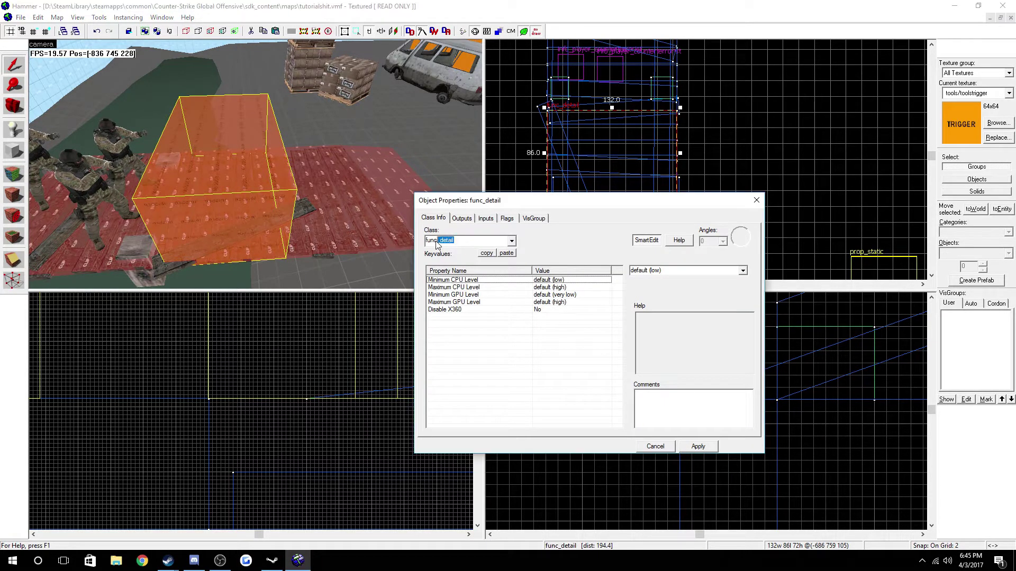
type("hos")
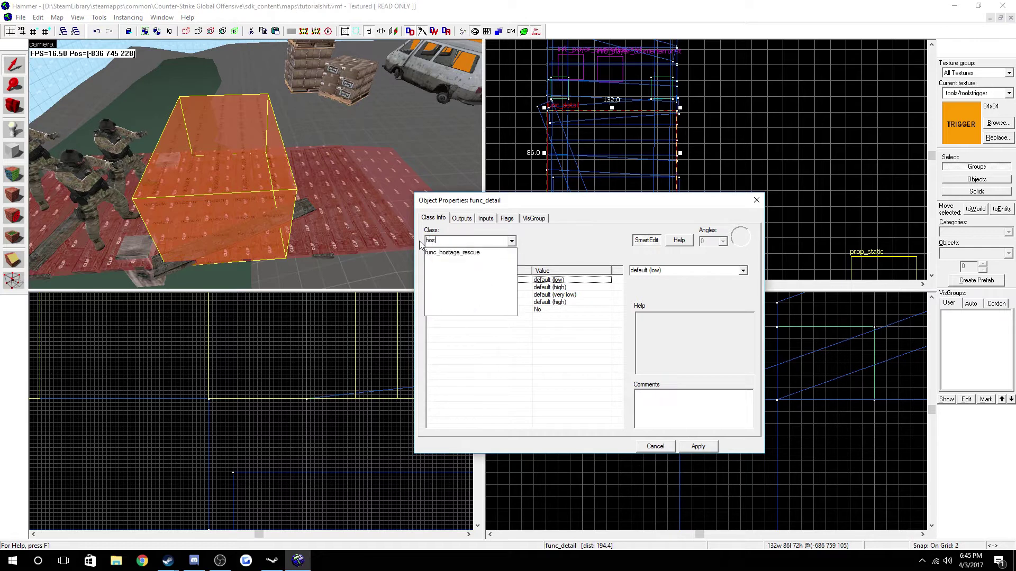
left_click(452, 252)
left_click(699, 447)
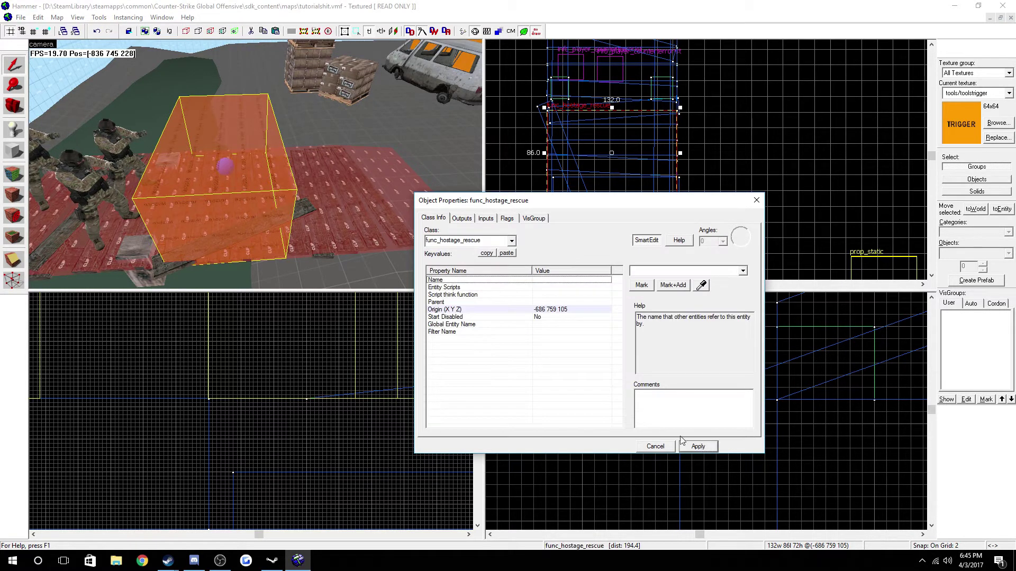
left_click(464, 317)
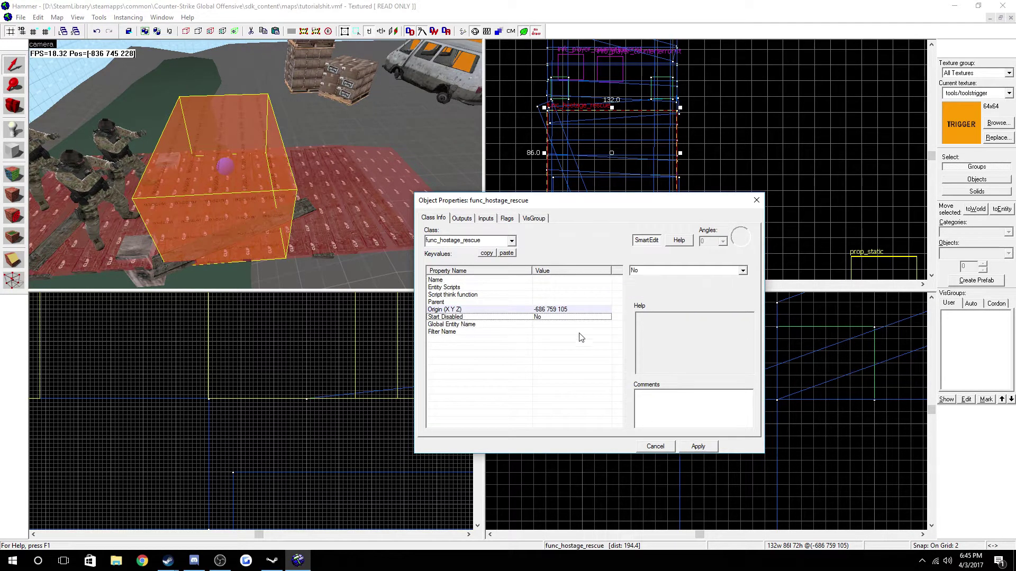
left_click(755, 200)
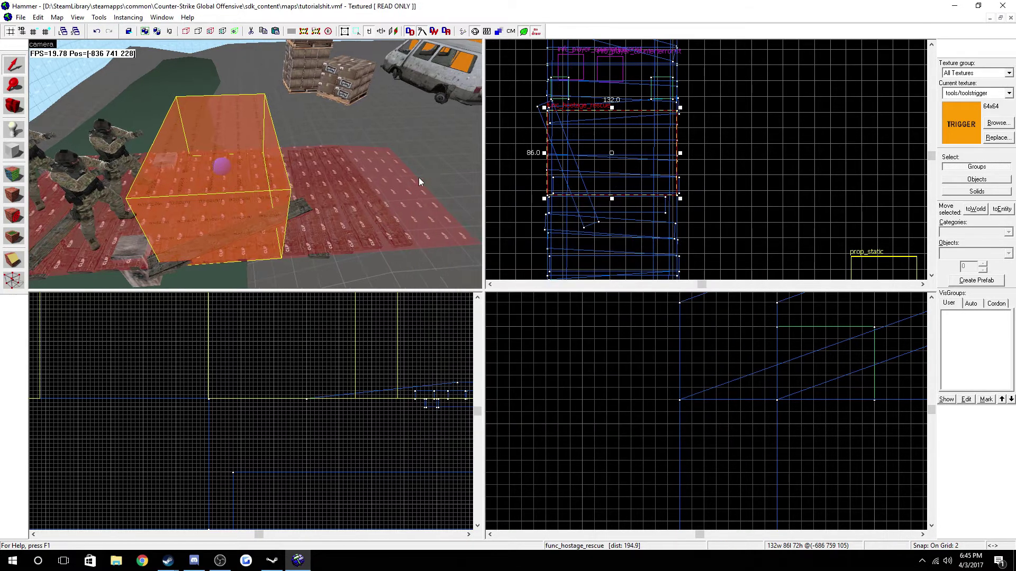
- Examine the hostage rescue zone on the bridge and its surroundings from several sides
key("d")
left_click(341, 183)
left_click(424, 116)
key("d")
key("Left")
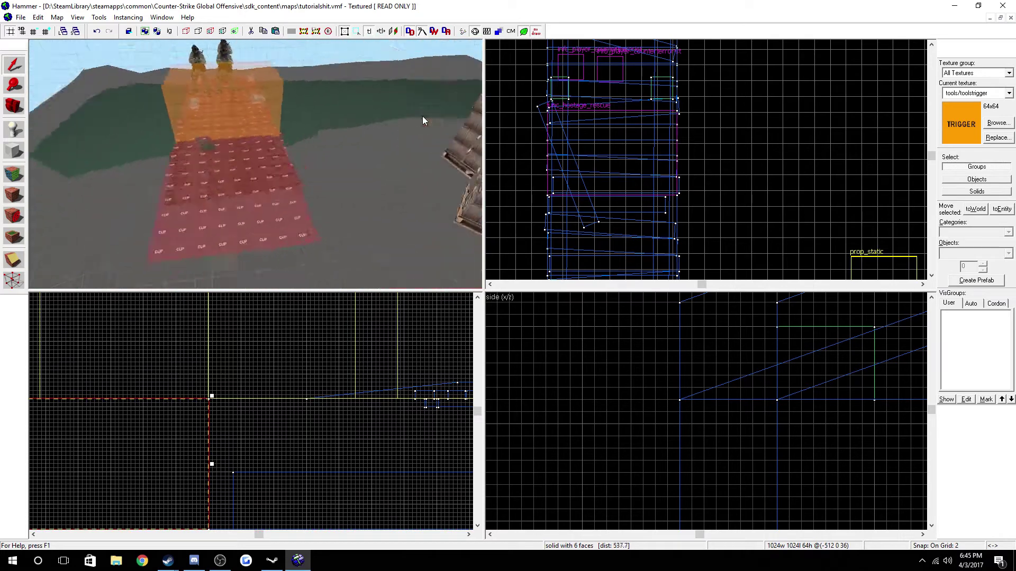
key("Up")
key("w")
key("a")
key("Right")
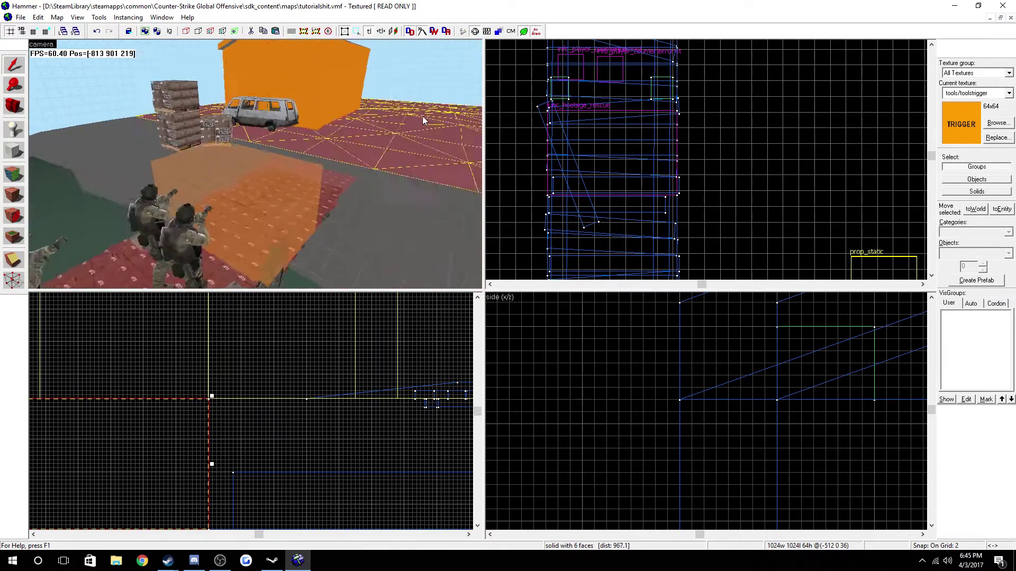
key("w")
key("Right")
key("Left")
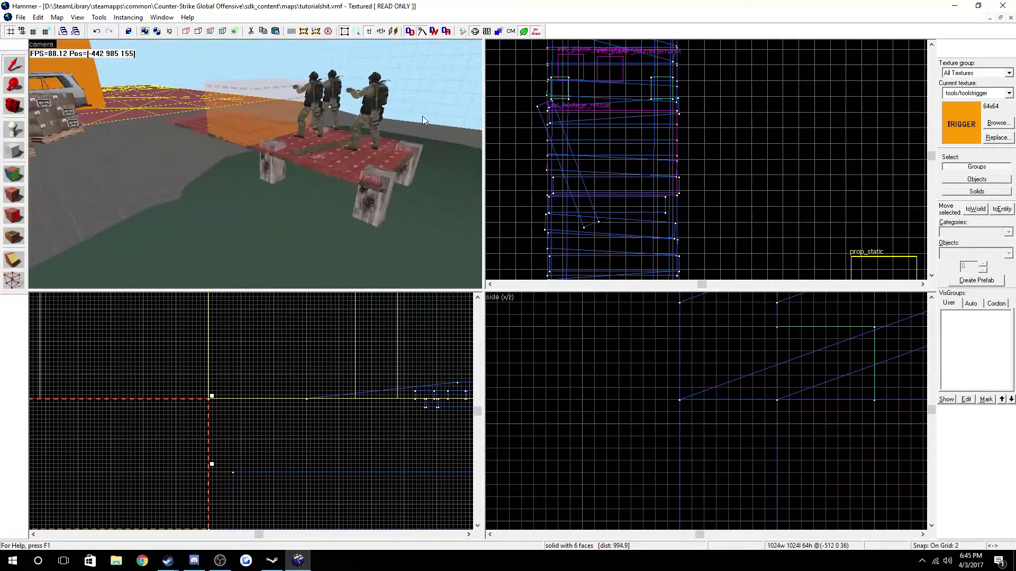
key("w")
key("Up")
key("Down")
key("s")
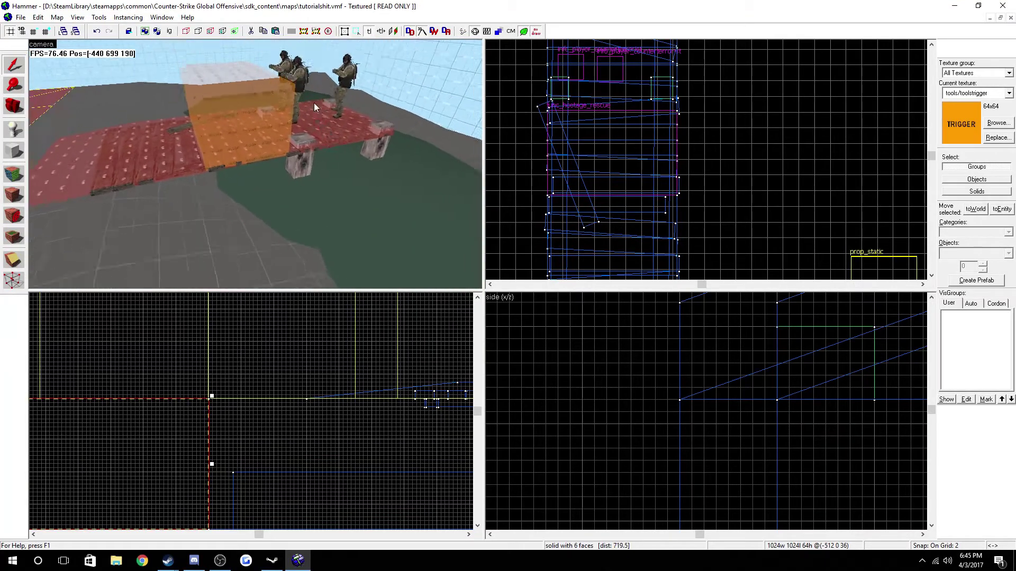
- Paste a copy of the pallet crate prop over the water beside the bridge
left_click(206, 189)
key("w")
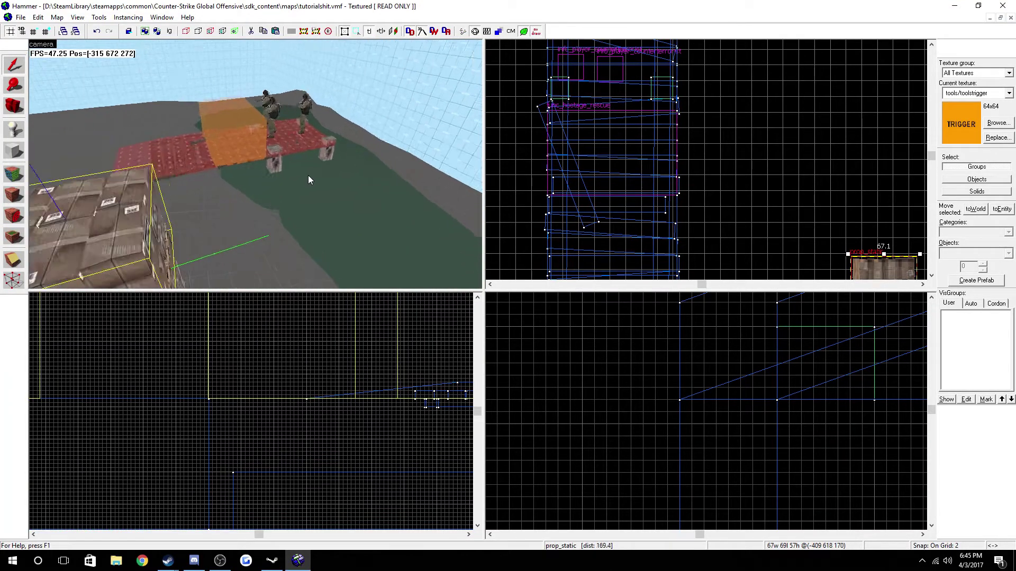
key("d")
key("ctrl+v")
- Browse world models for the copied crate prop, filtering the models by "boat"
double_click(317, 175)
left_click(571, 362)
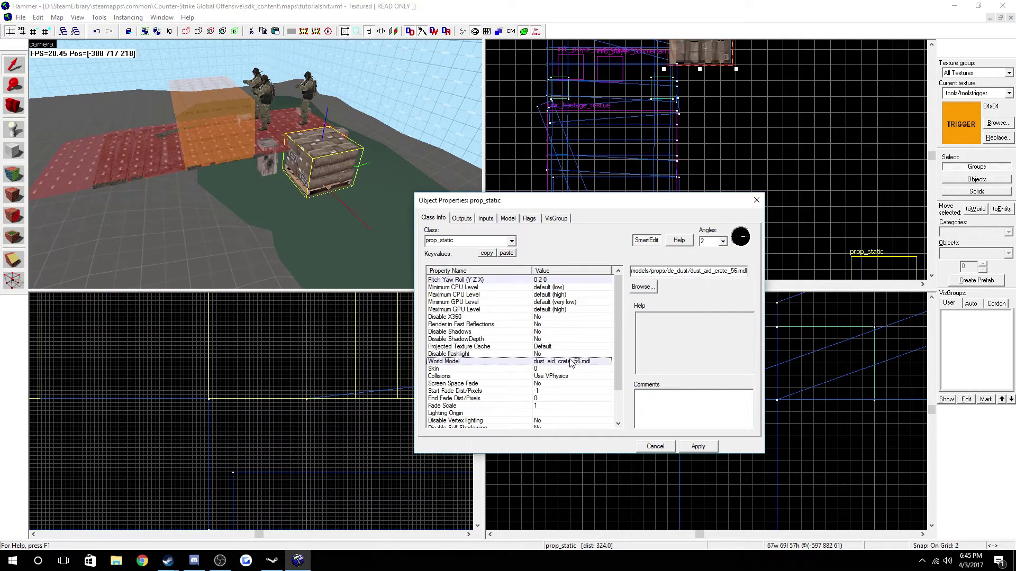
left_click(643, 287)
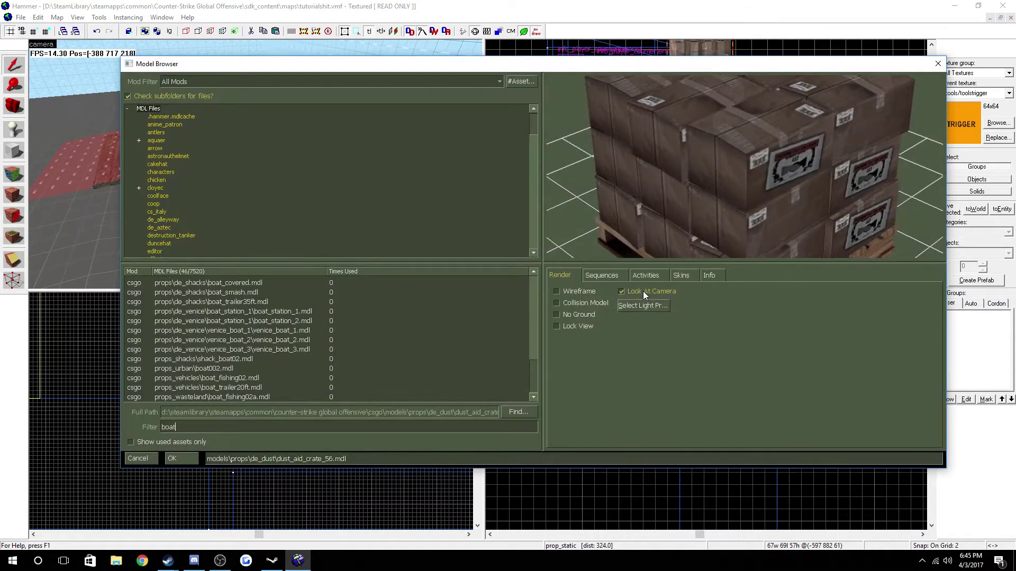
- Preview the de_shacks boat models, including boat, boat_cabin35ft, boat_covered and boat_smash
key("Down")
key("Down")
key("Down")
key("Down")
key("Down")
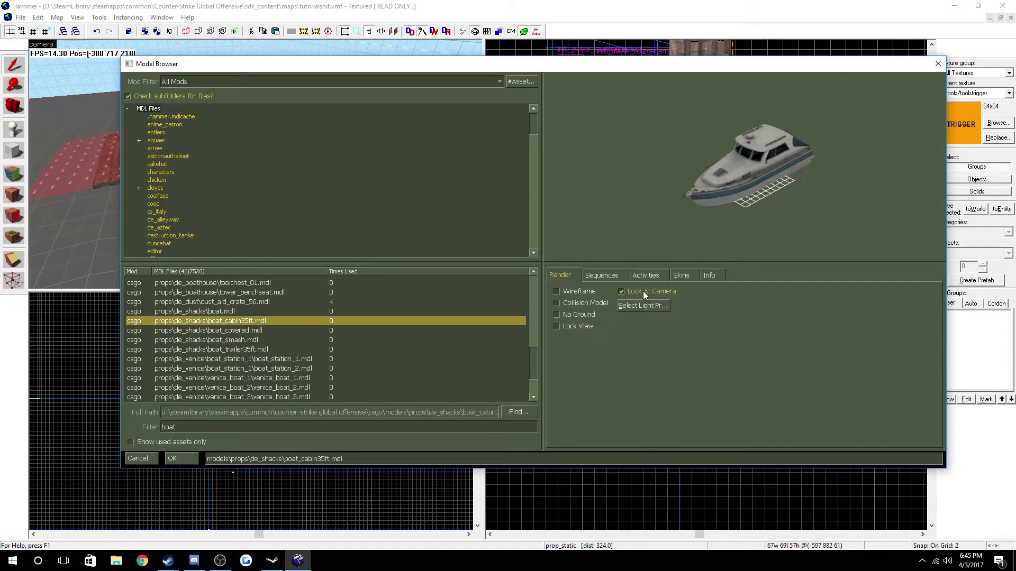
key("Up")
key("Up")
key("Up")
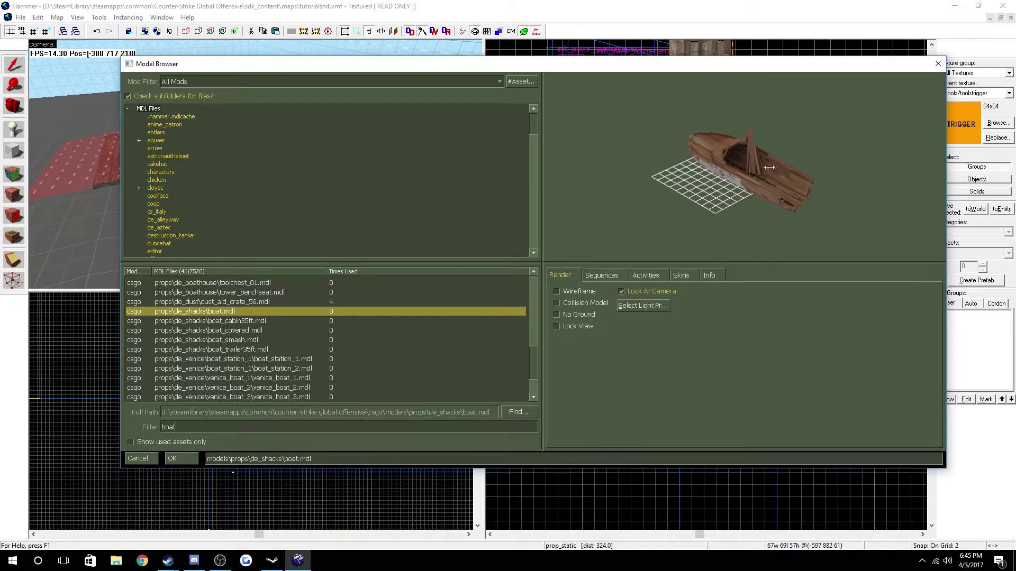
key("Down")
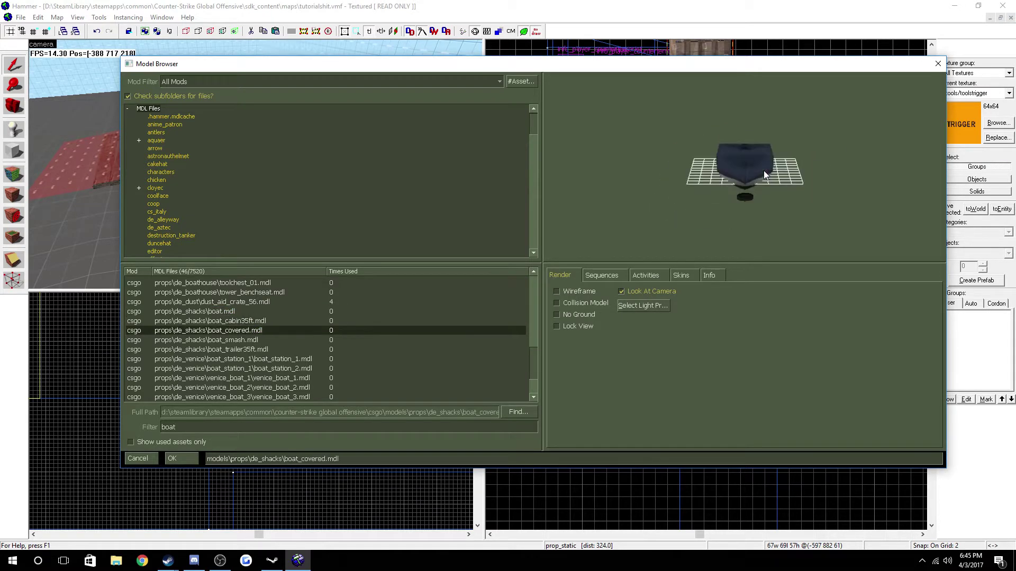
key("Down")
key("Down")
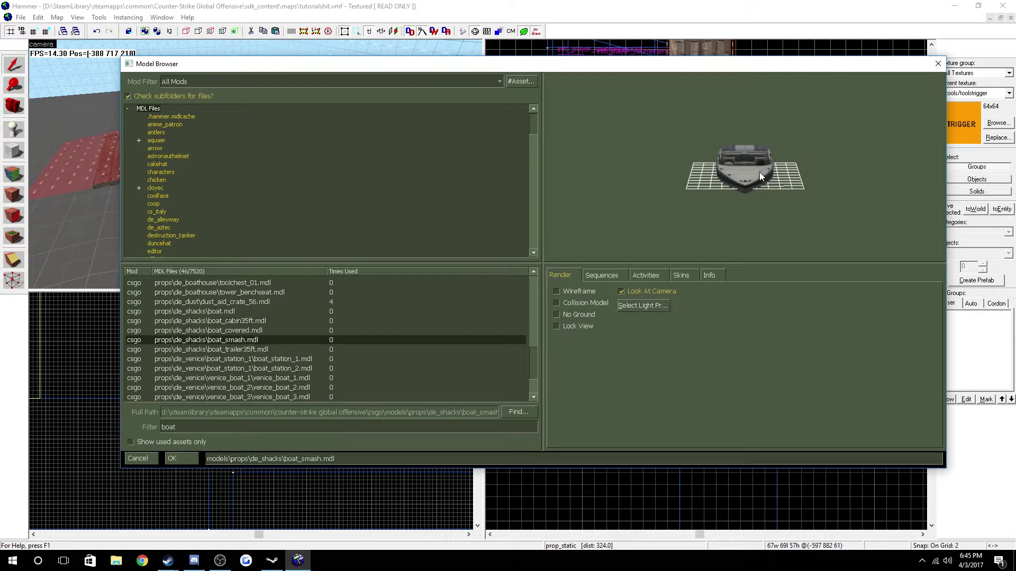
left_click_drag(760, 172, 744, 183)
- Set the copied prop's world model to venice_boat_2.mdl and apply it
key("Down")
key("Down")
key("Down")
key("Down")
key("Down")
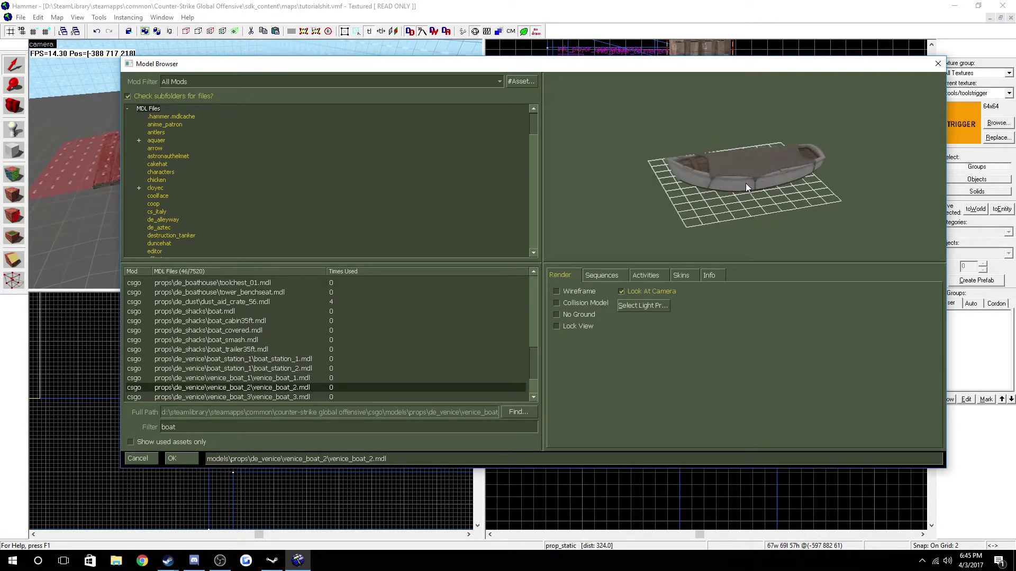
key("Down")
key("Up")
key("Return")
left_click(698, 447)
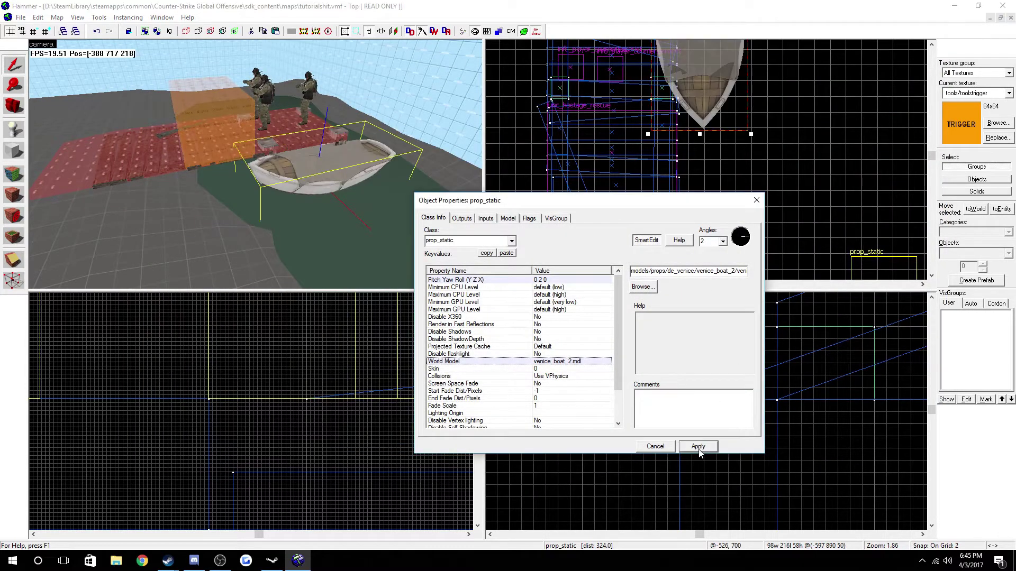
left_click(756, 200)
- Lower the boat prop so that it sits in the water next to the bridge
scroll(335, 211, "up", 2)
scroll(313, 411, "down", 10)
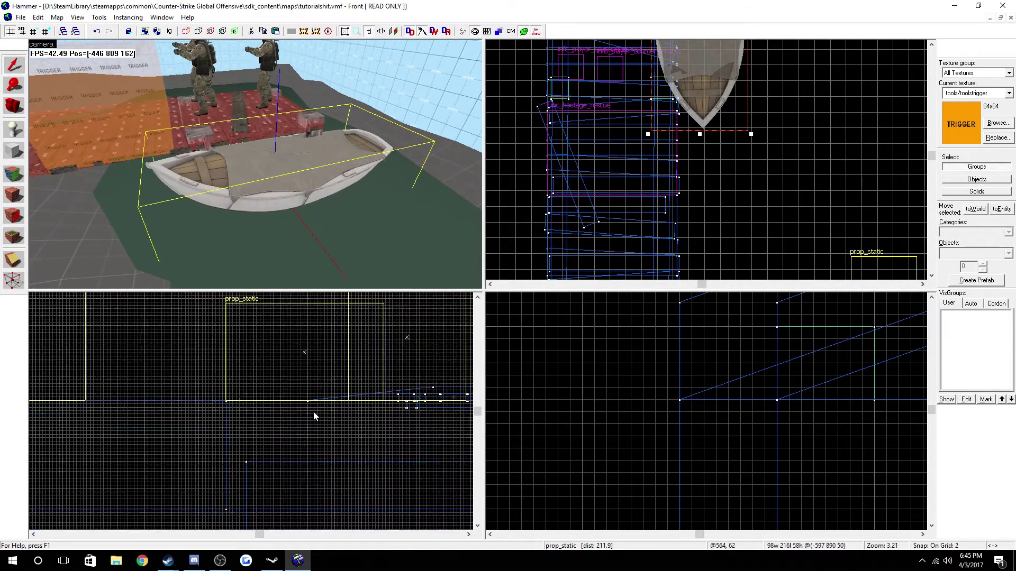
scroll(334, 405, "up", 8)
left_click_drag(352, 411, 349, 418)
- Examine the boat's height and position against the bridge and the water
key("w")
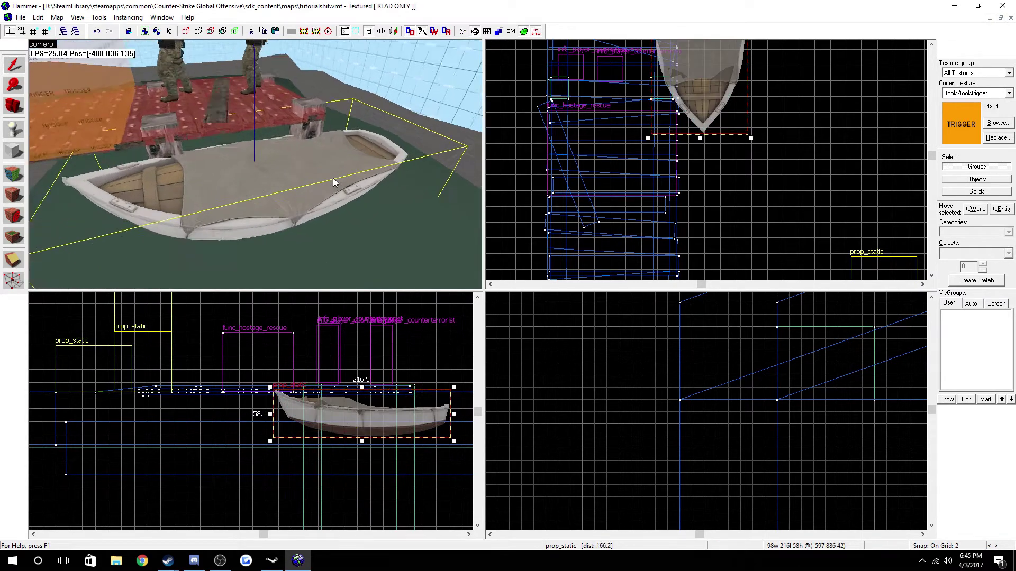
key("Up")
key("s")
key("Down")
key("w")
key("a")
key("Up")
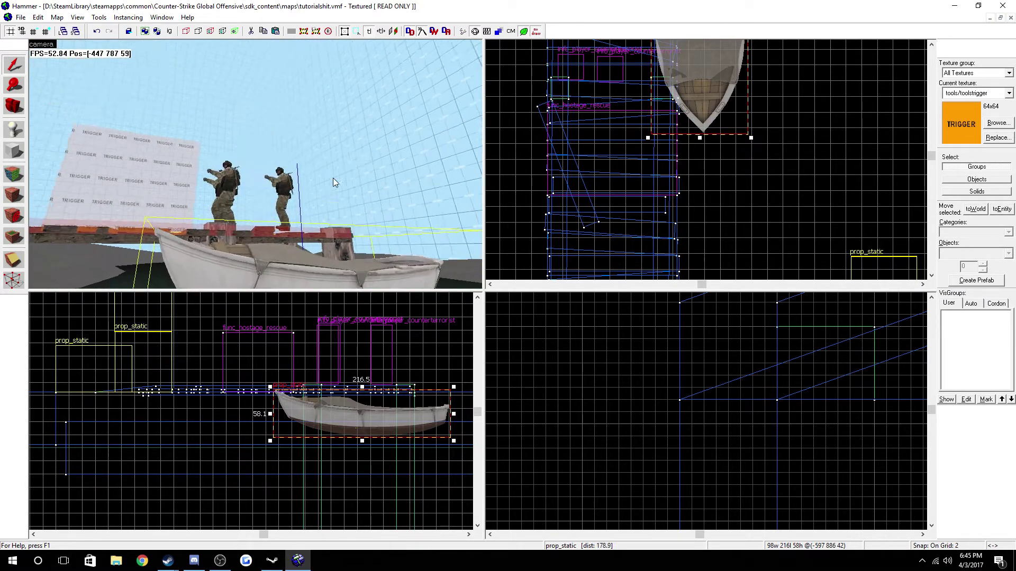
key("w")
key("Down")
key("s")
- Move the boat slightly away from the bridge and rotate it a little in plan
scroll(735, 142, "down", 6)
scroll(717, 108, "up", 5)
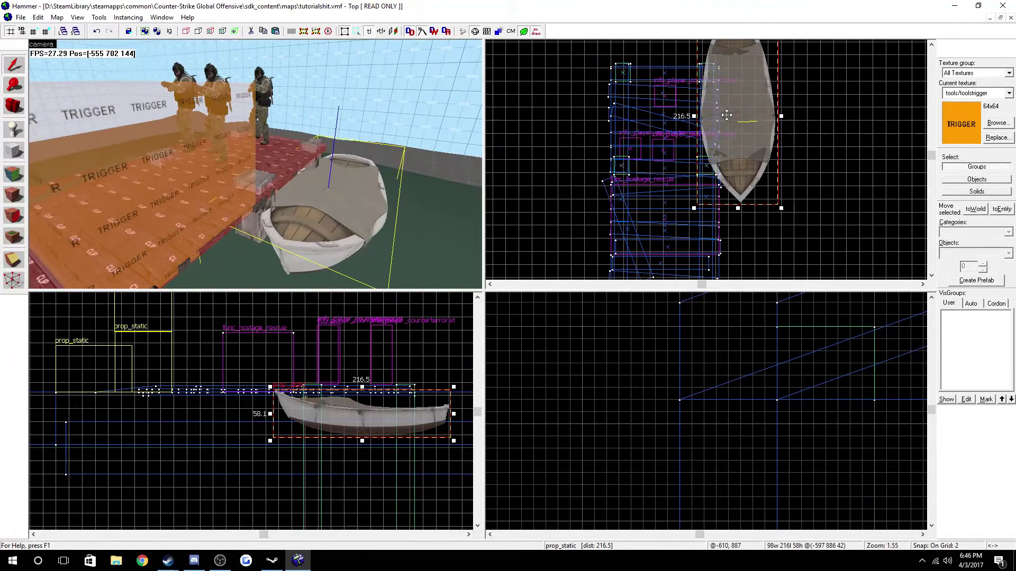
left_click_drag(725, 119, 739, 126)
scroll(739, 126, "down", 4)
left_click_drag(765, 92, 743, 128)
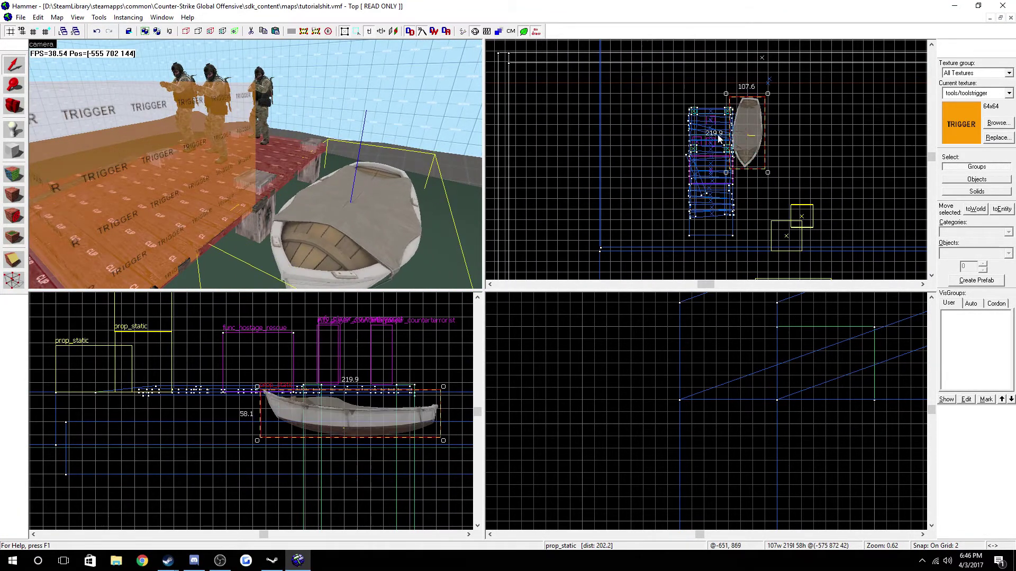
- Move the func_hostage_rescue zone from the bridge onto the boat and resize its footprint to about 66 by 190 units
left_click(144, 173)
key("s")
scroll(260, 352, "down", 3)
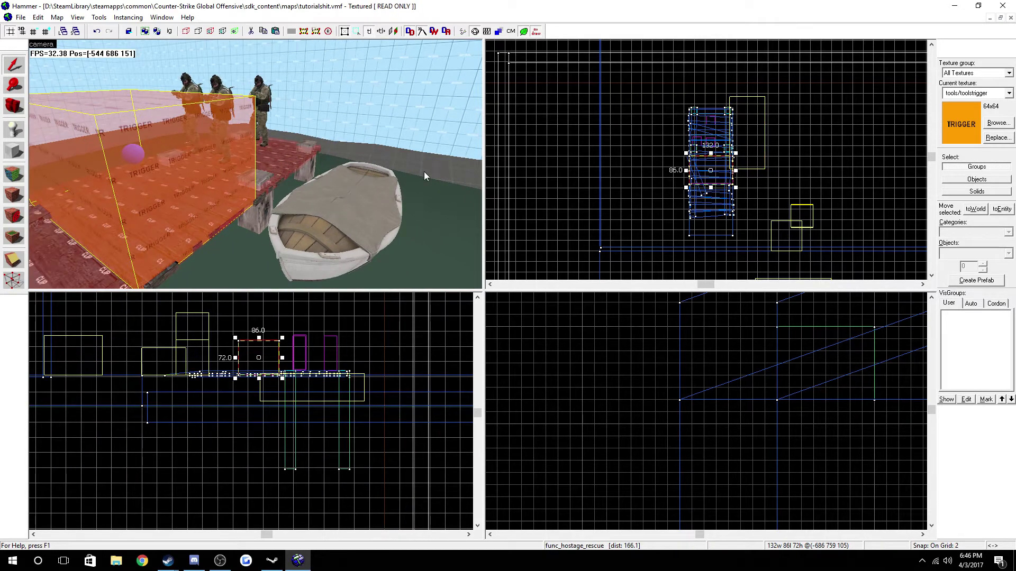
scroll(688, 180, "up", 3)
left_click_drag(716, 177, 818, 102)
left_click_drag(753, 102, 789, 170)
left_click_drag(787, 77, 788, 59)
left_click_drag(819, 113, 803, 112)
- Flatten the rescue zone over the boat to a height of about 26 units
key("d")
key("w")
scroll(329, 344, "up", 4)
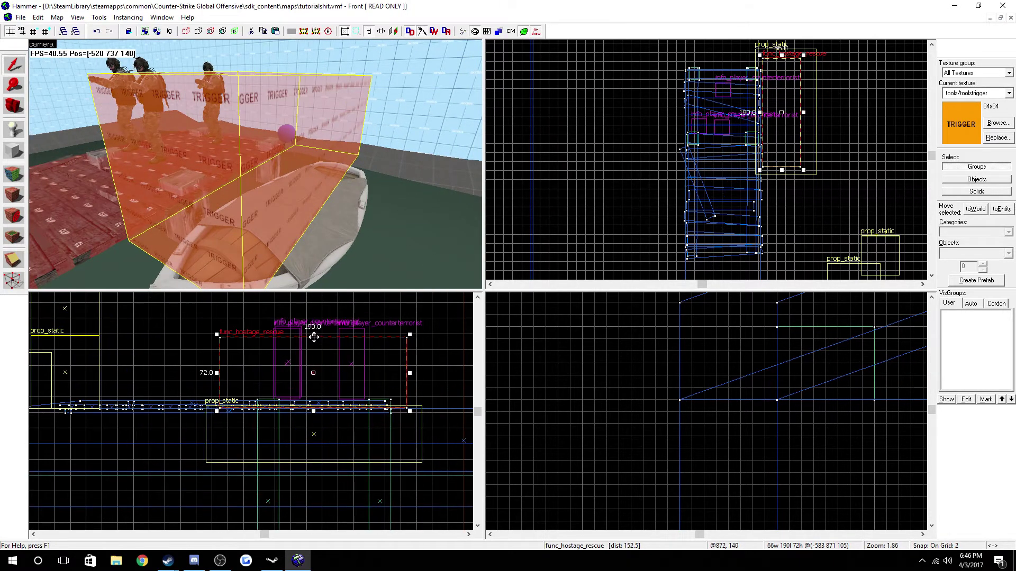
left_click_drag(313, 338, 296, 380)
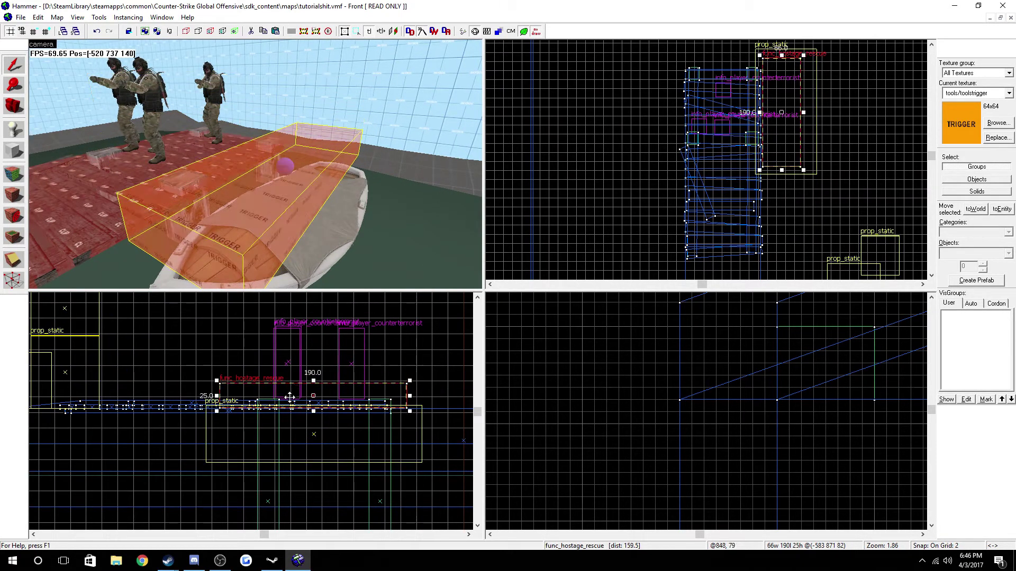
scroll(309, 402, "up", 2)
left_click_drag(316, 414, 316, 367)
key("a")
key("Right")
key("w")
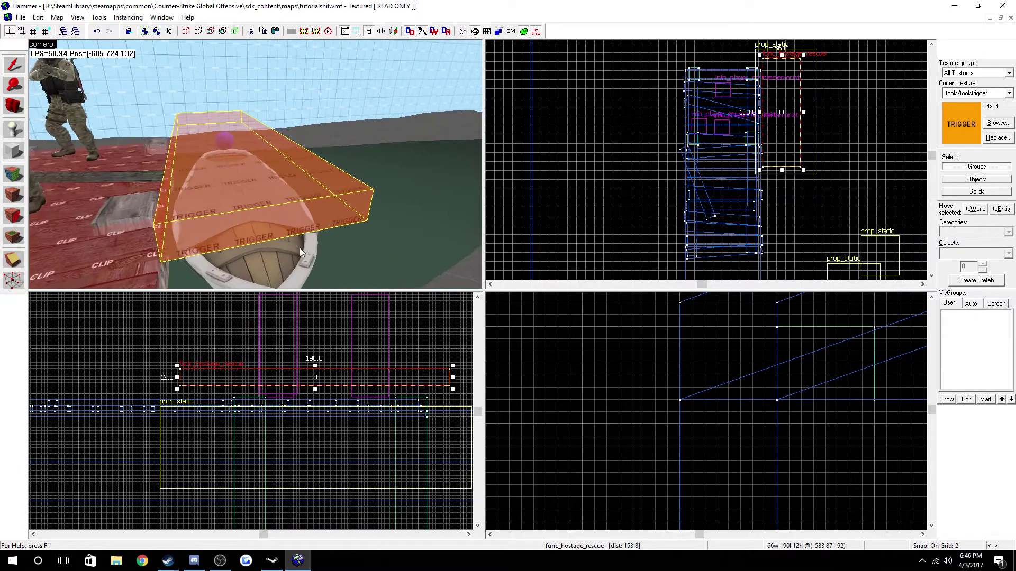
left_click_drag(316, 391, 314, 405)
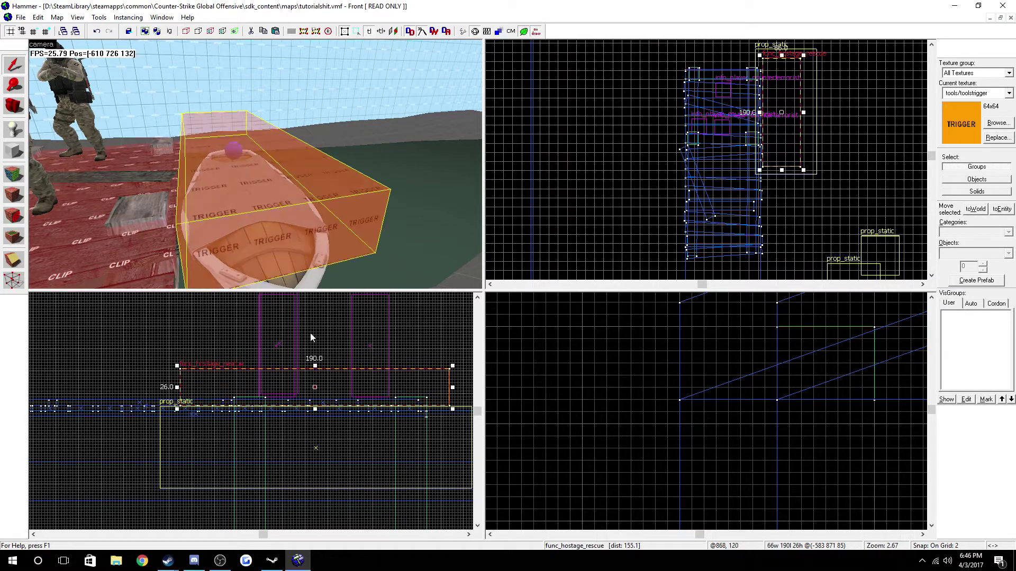
- Shift the rescue zone about 6 units away from the bridge to align it over the boat
key("d")
key("w")
key("Left")
key("Up")
key("a")
key("Right")
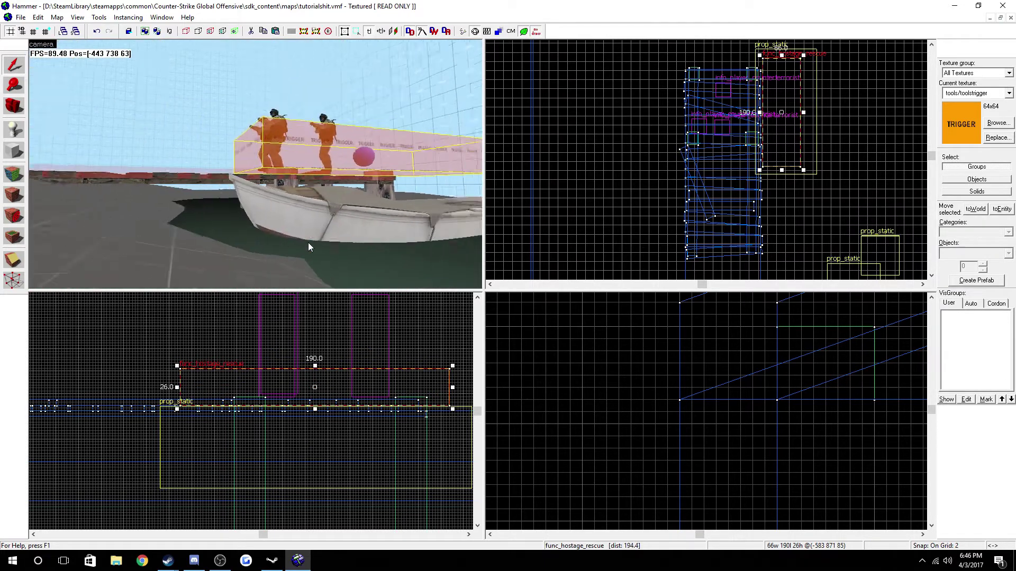
key("w")
key("s")
key("Down")
left_click_drag(309, 246, 308, 247)
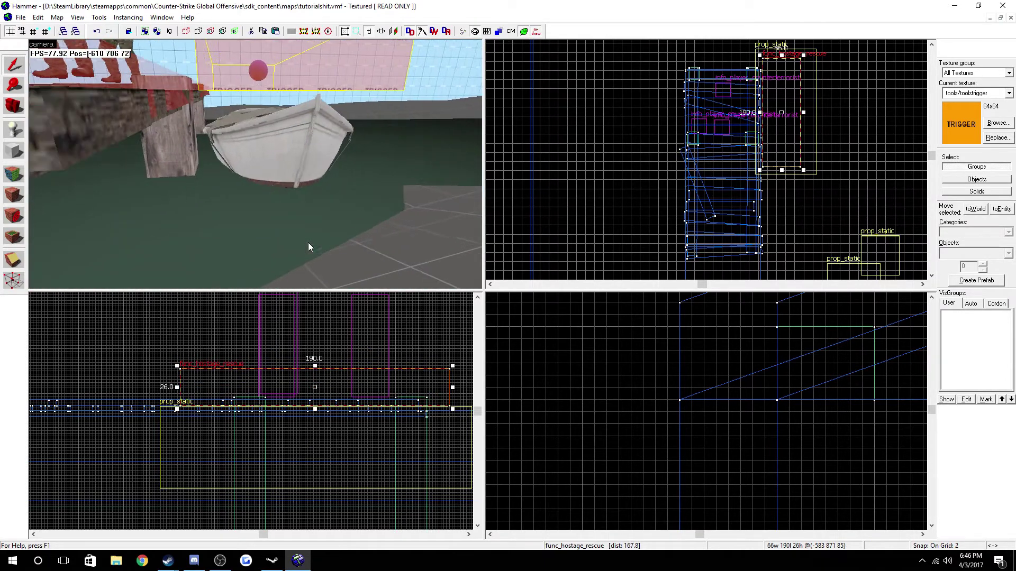
scroll(789, 124, "up", 3)
left_click(793, 128)
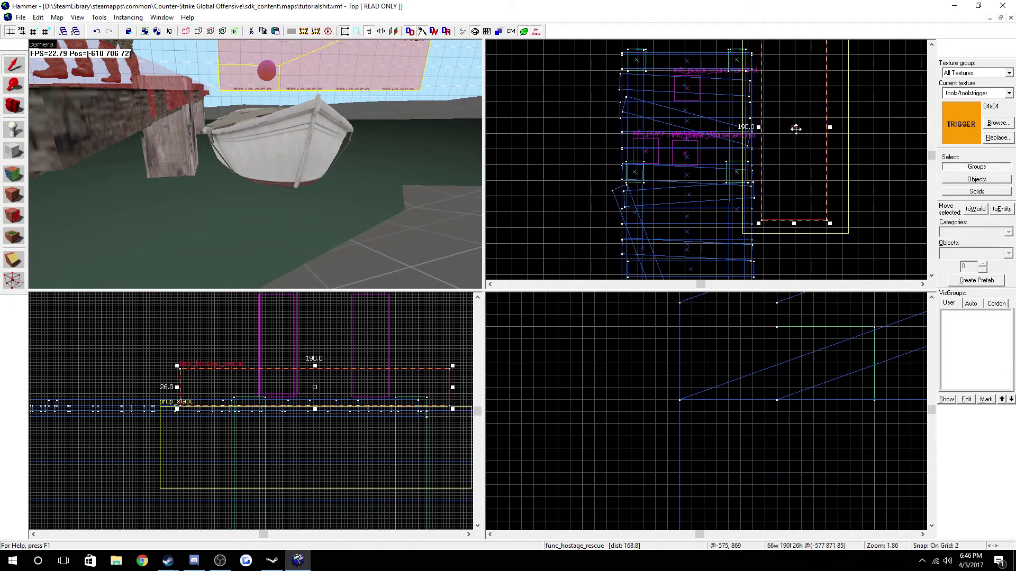
- Examine the overall map layout from the bridge and boat across to the garage
key("s")
key("Right")
key("a")
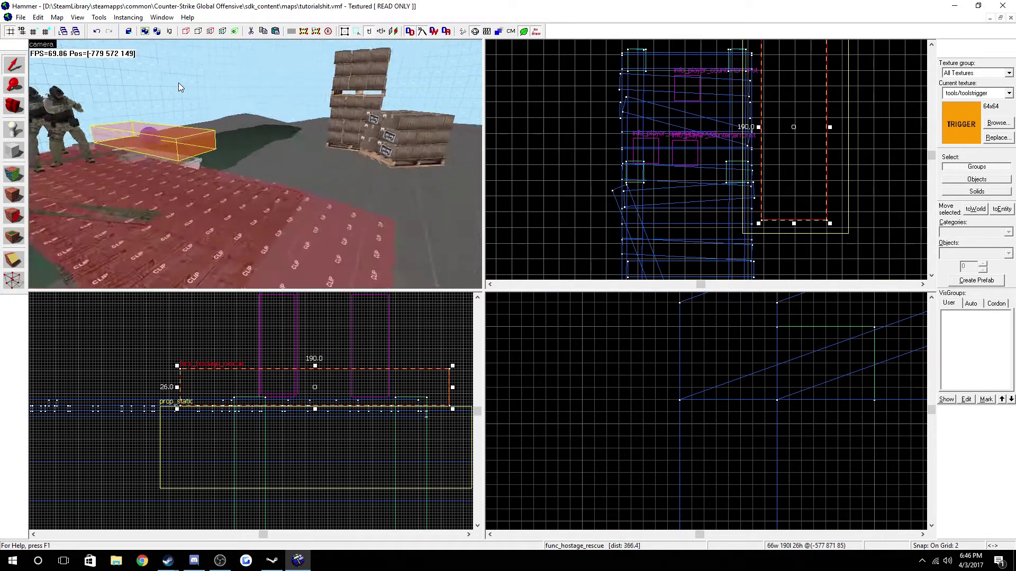
key("a")
key("Right")
key("s")
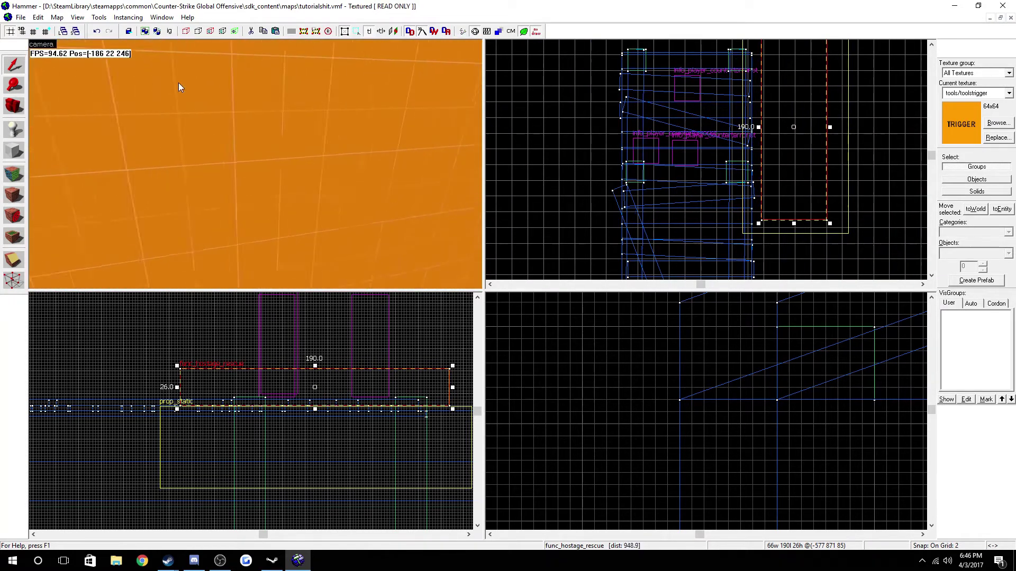
key("a")
key("Right")
key("Up")
key("Down")
key("w")
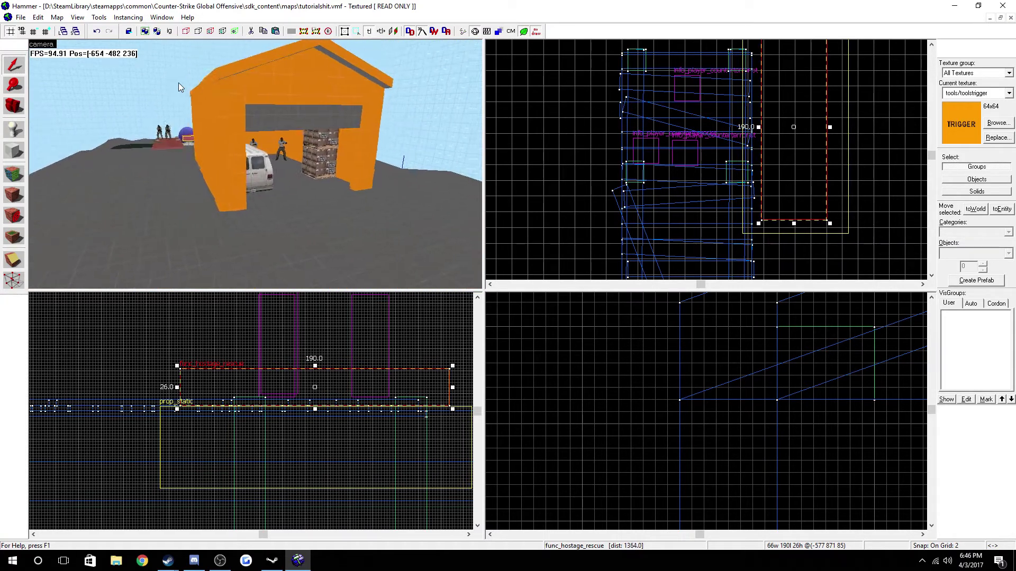
- Save the map and compile and launch it in the game using the Fast configuration
key("d")
key("Left")
key("w")
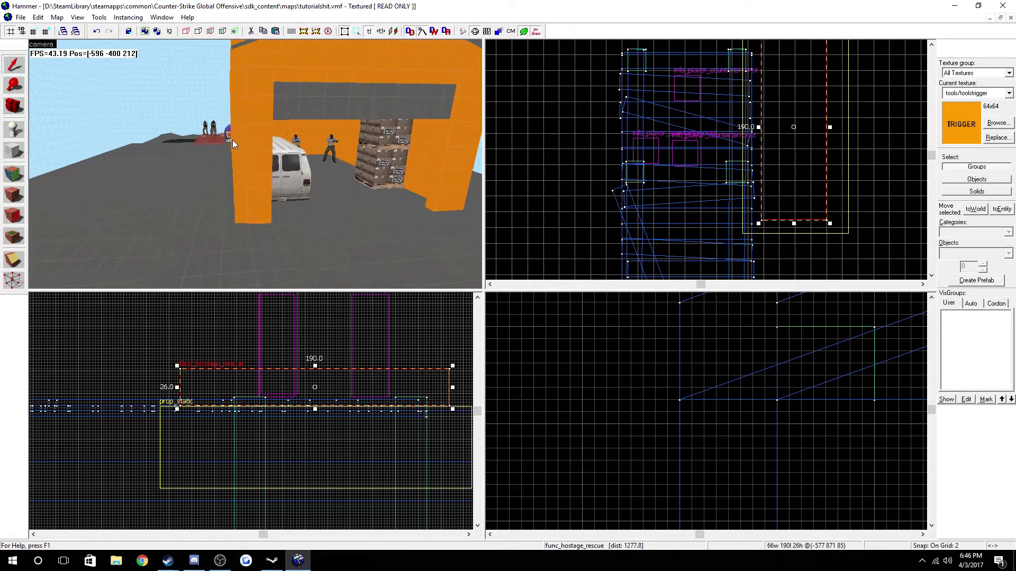
left_click(23, 19)
left_click(79, 64)
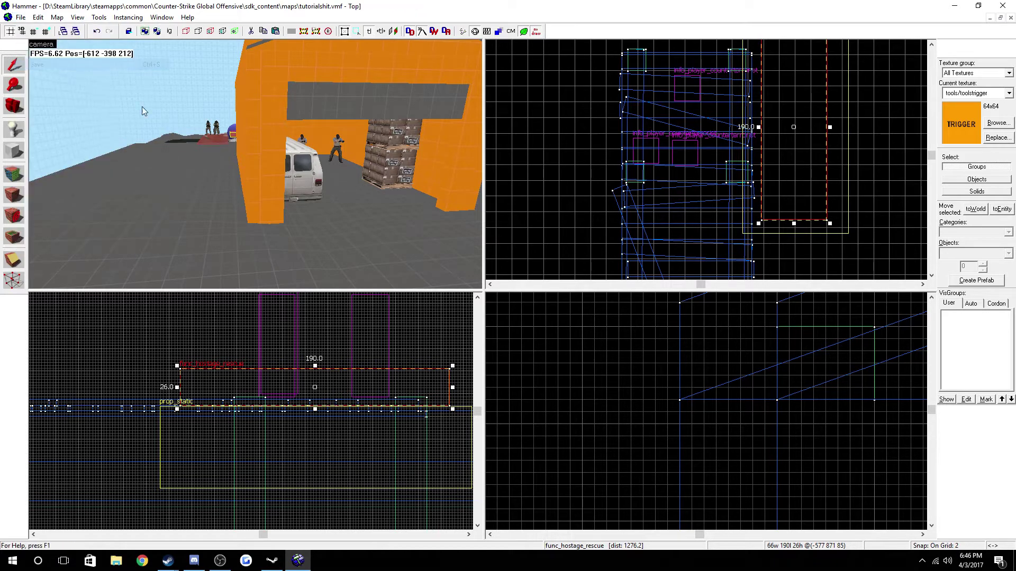
key("F9")
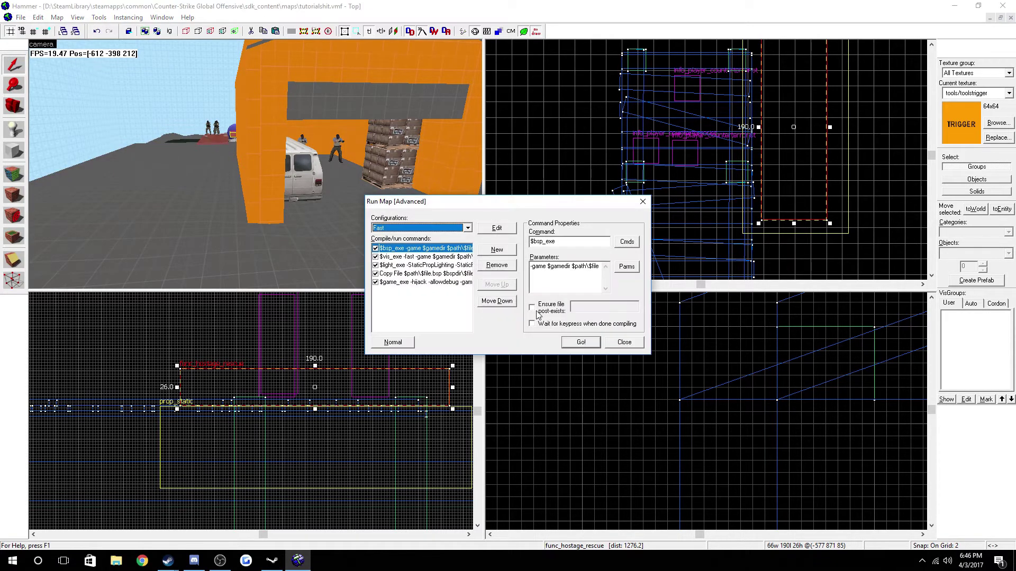
left_click(573, 343)
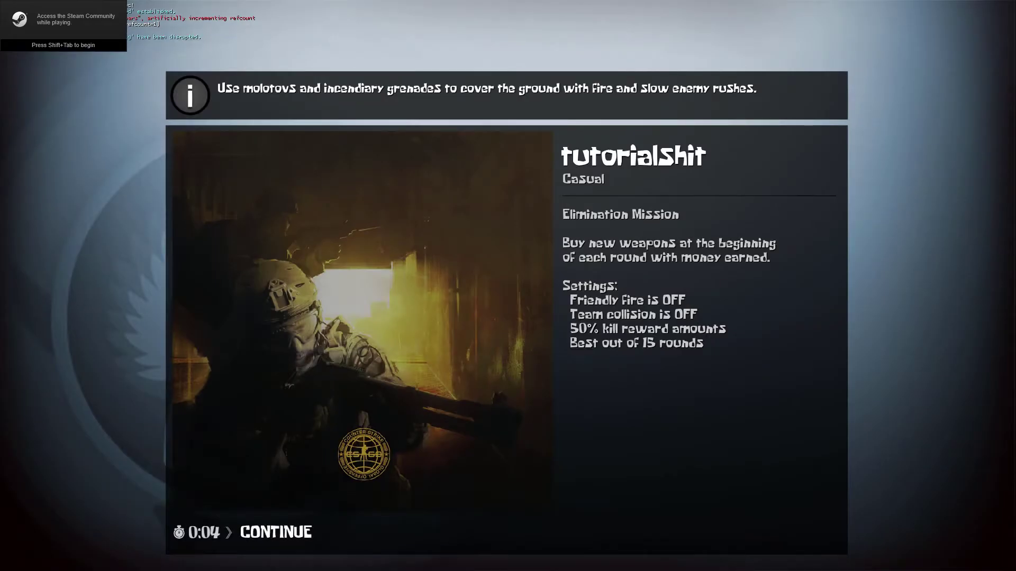
- Continue past the loading screen and join the Counter-Terrorists
key("space")
left_click(748, 309)
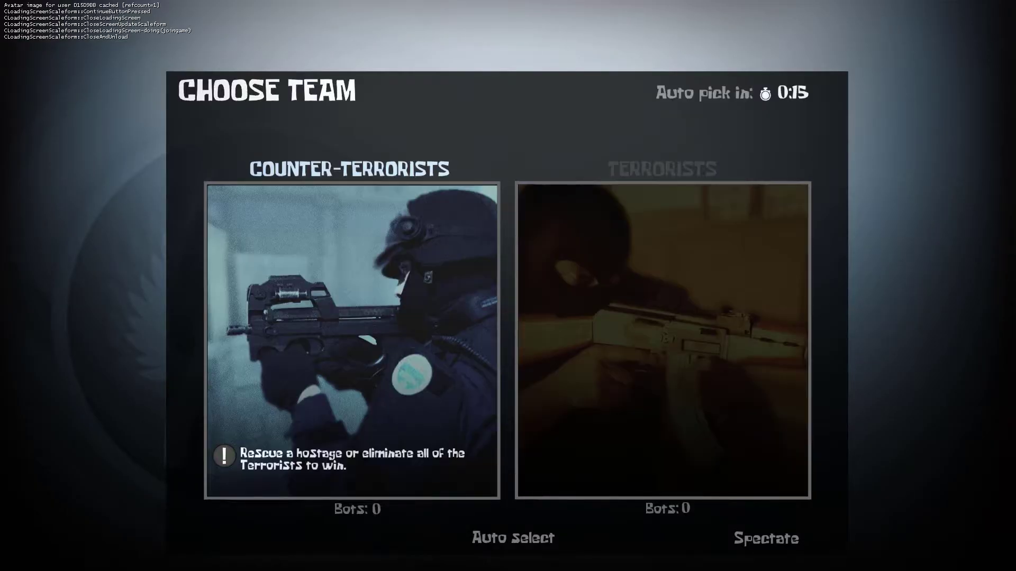
left_click(352, 338)
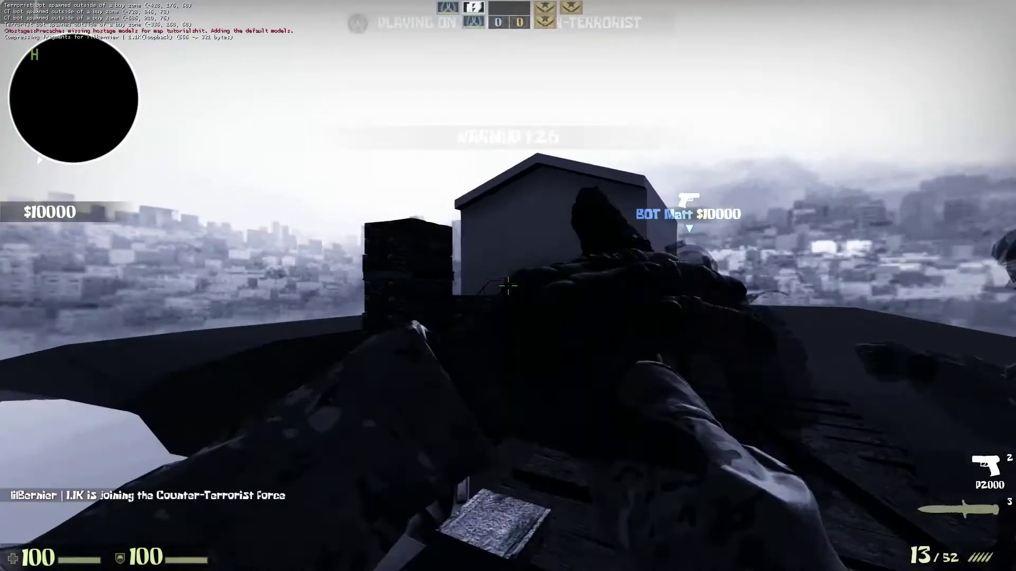
- Remove all bots from the match with the bot_kick console command and switch to the knife
key("grave")
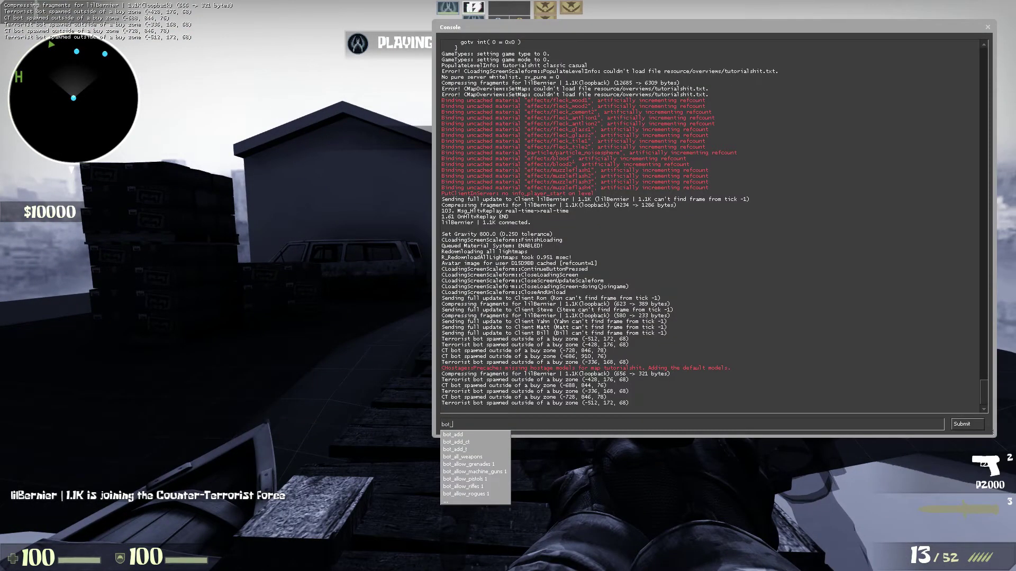
type("bot_kick")
key("Return")
key("grave")
key("3")
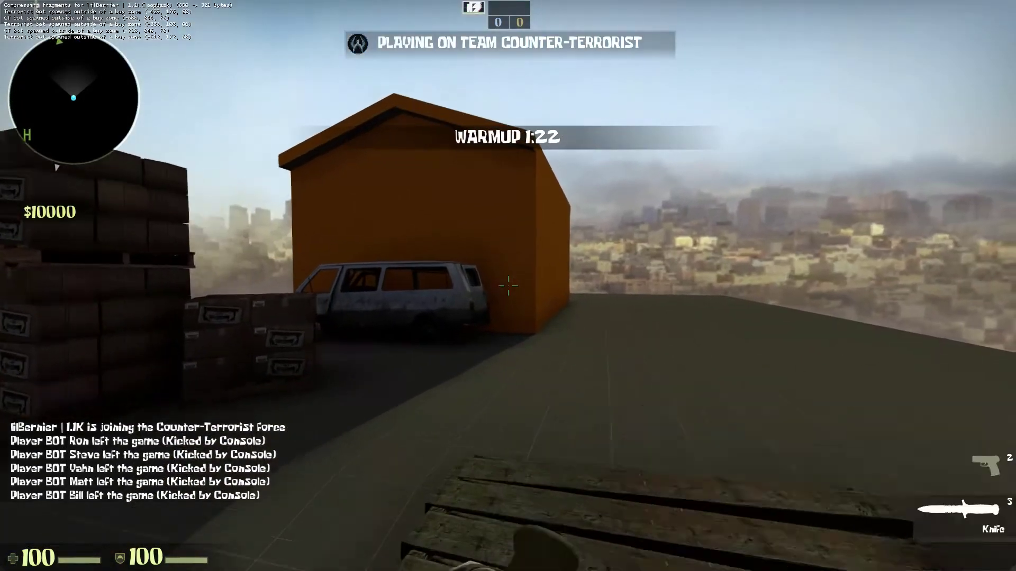
- Go into the garage and search for the hostage behind the stacked pallets, using noclip where needed
key("w")
key("v")
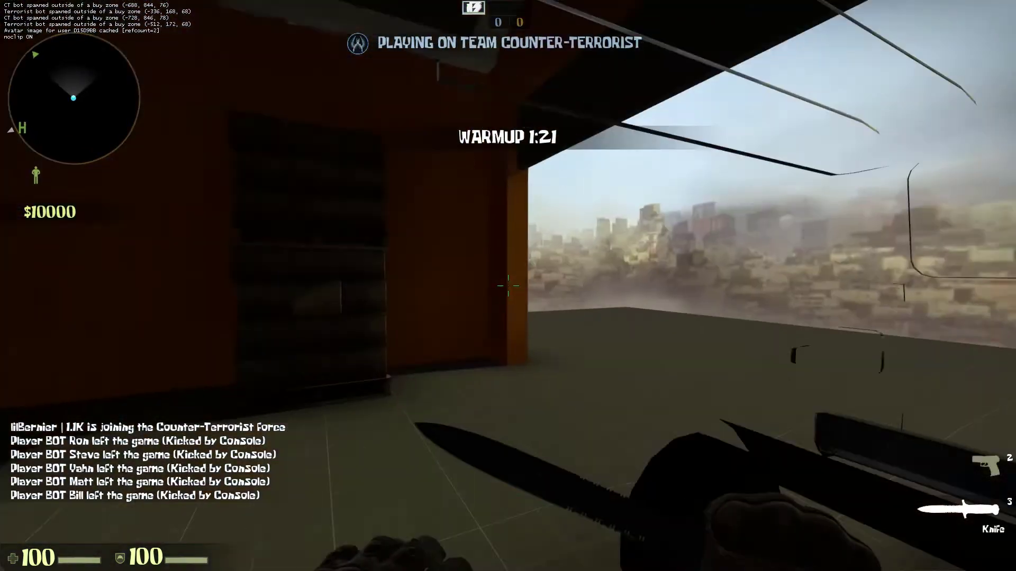
key("v")
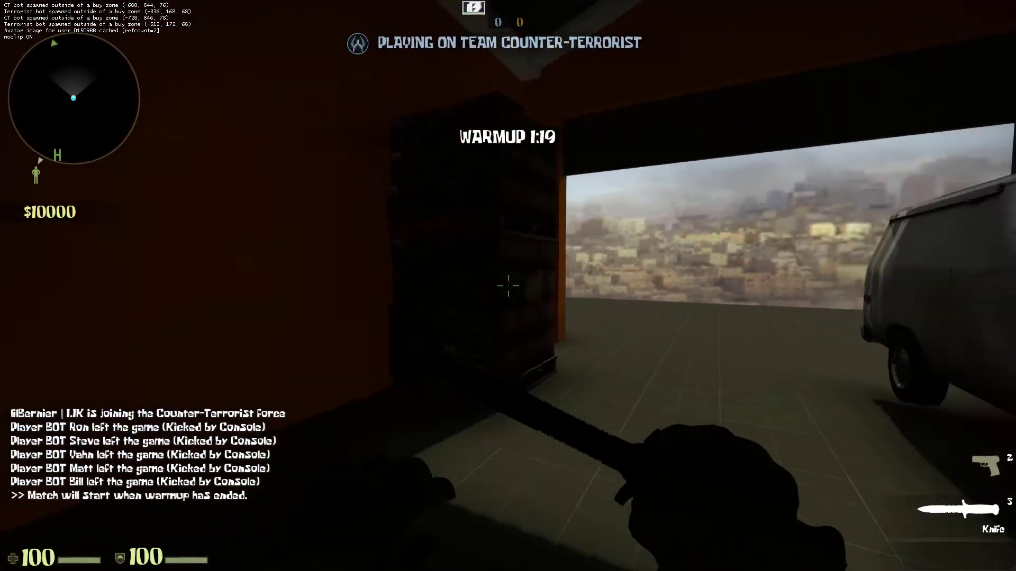
key("2")
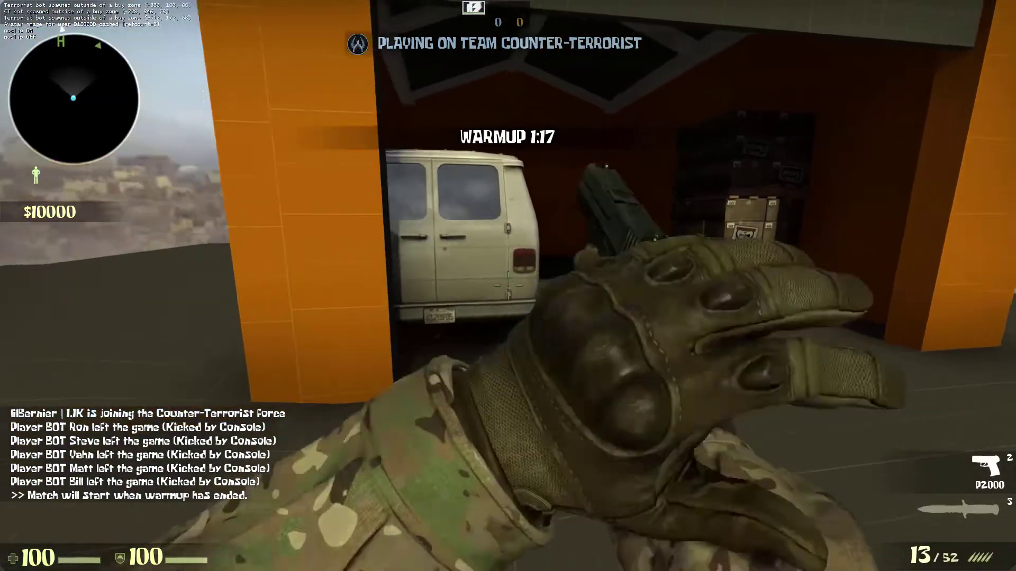
key("d")
key("w")
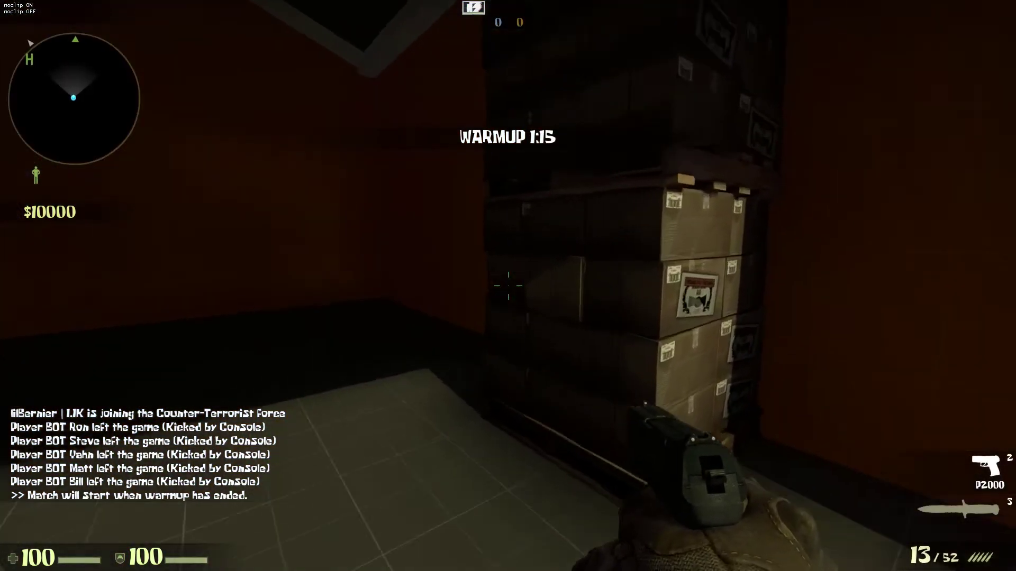
key("w")
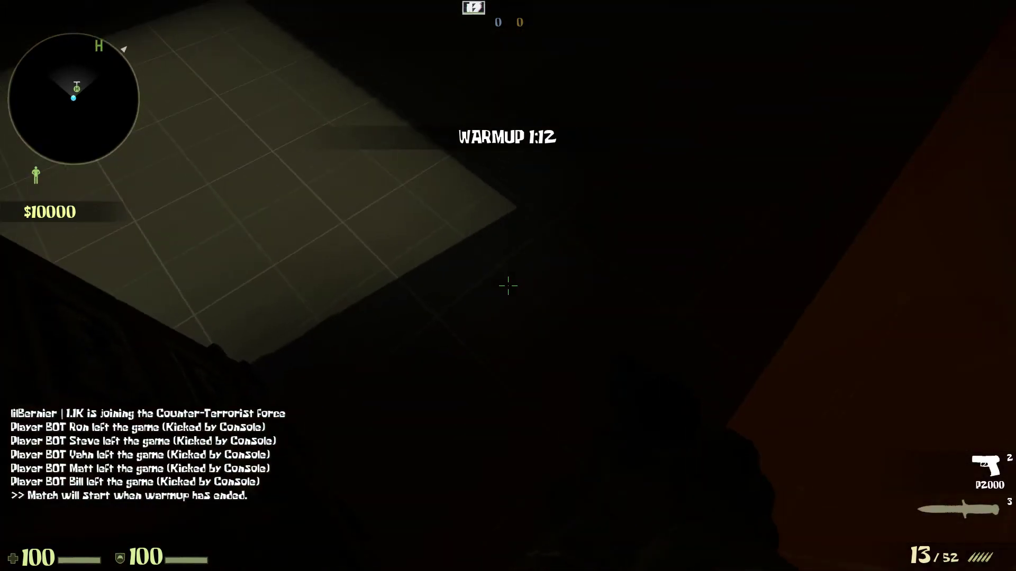
left_click(508, 286)
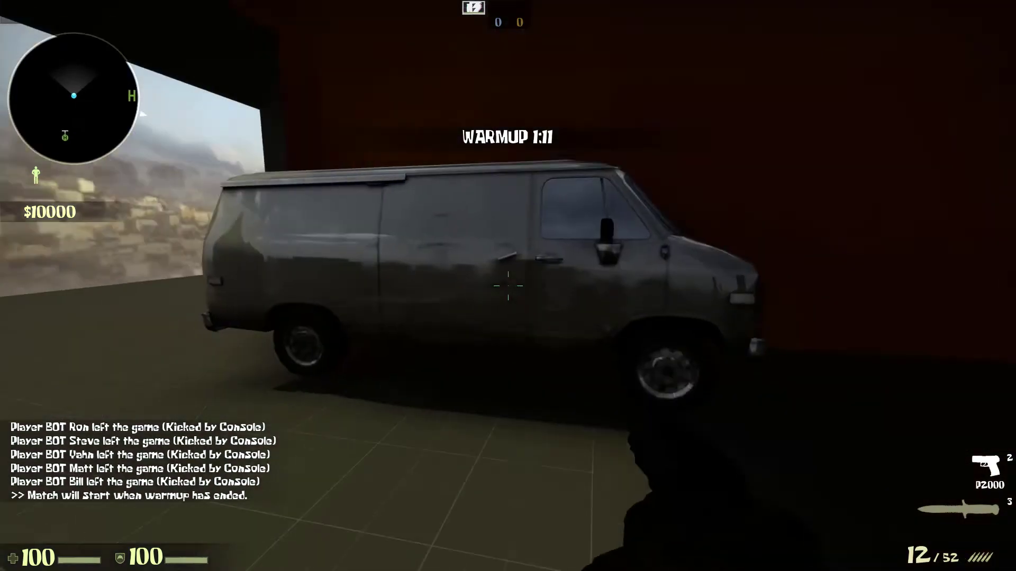
key("w")
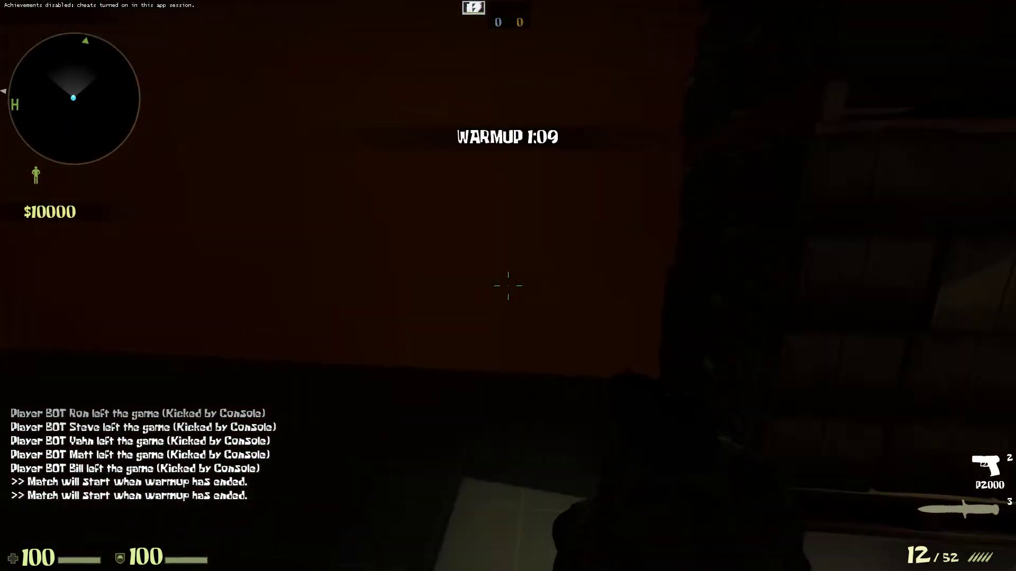
- Fly through the garage floor with noclip and try to pick up the hostage beneath the map
key("v")
key("w")
key("v")
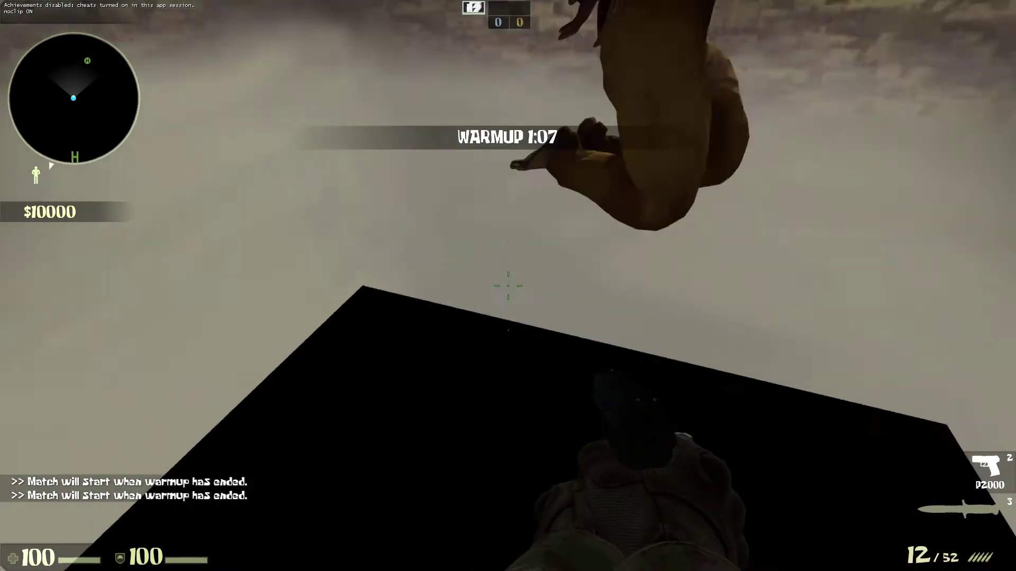
key("w")
key("e")
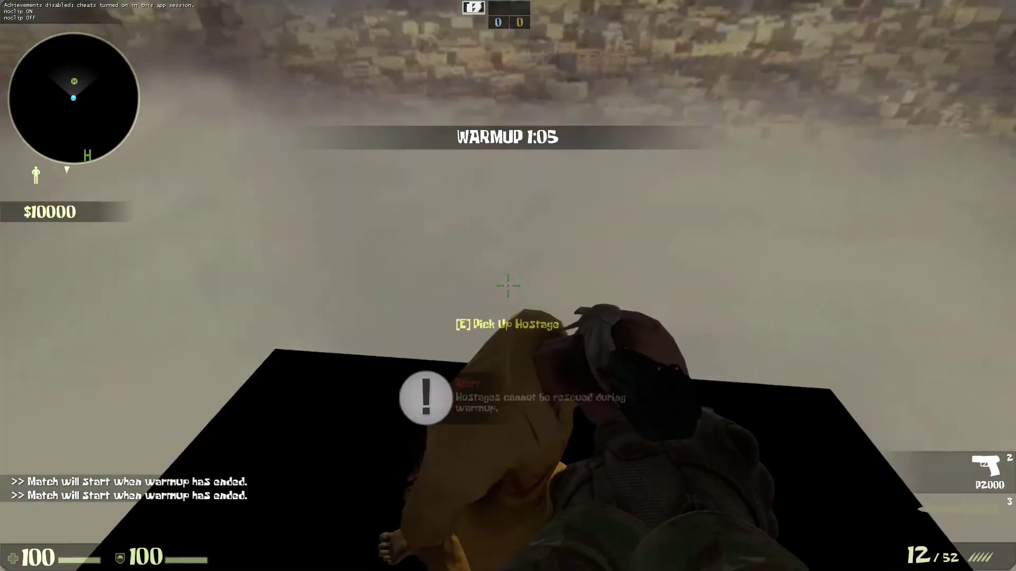
- Return to the garage to recheck the hostage's spot, and drop below again to retry picking up the hostage
key("v")
key("w")
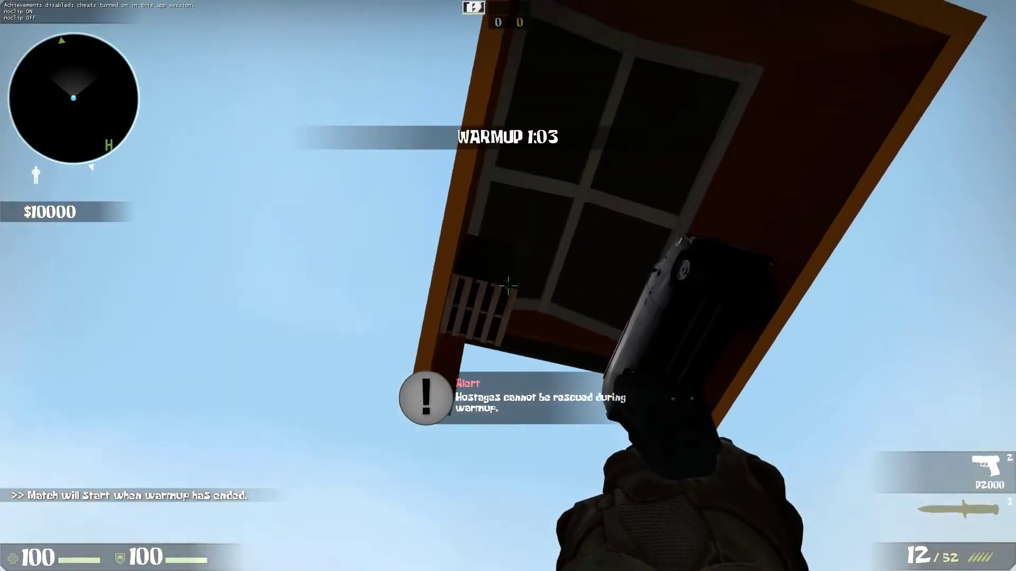
key("v")
key("w")
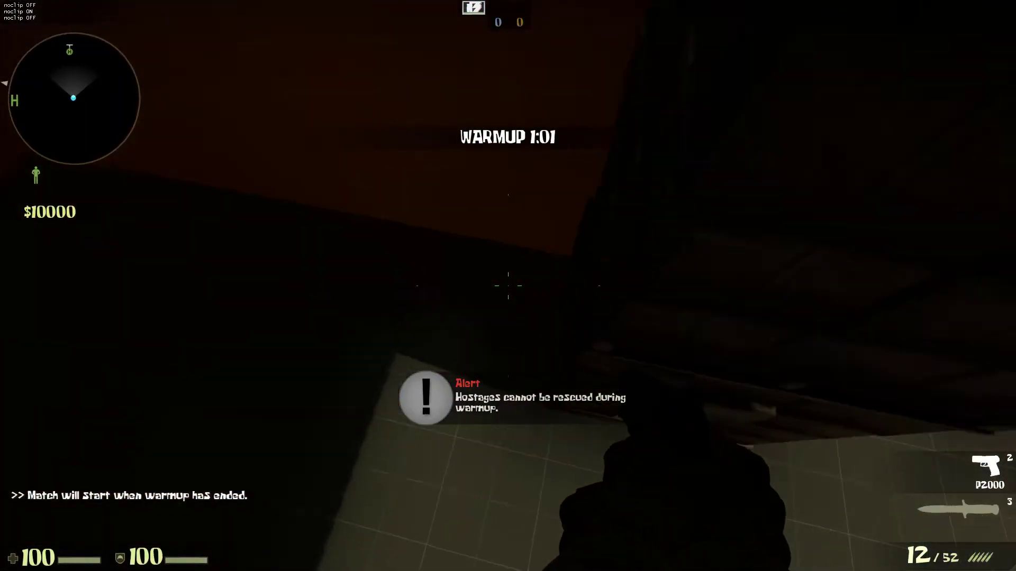
key("v")
key("w")
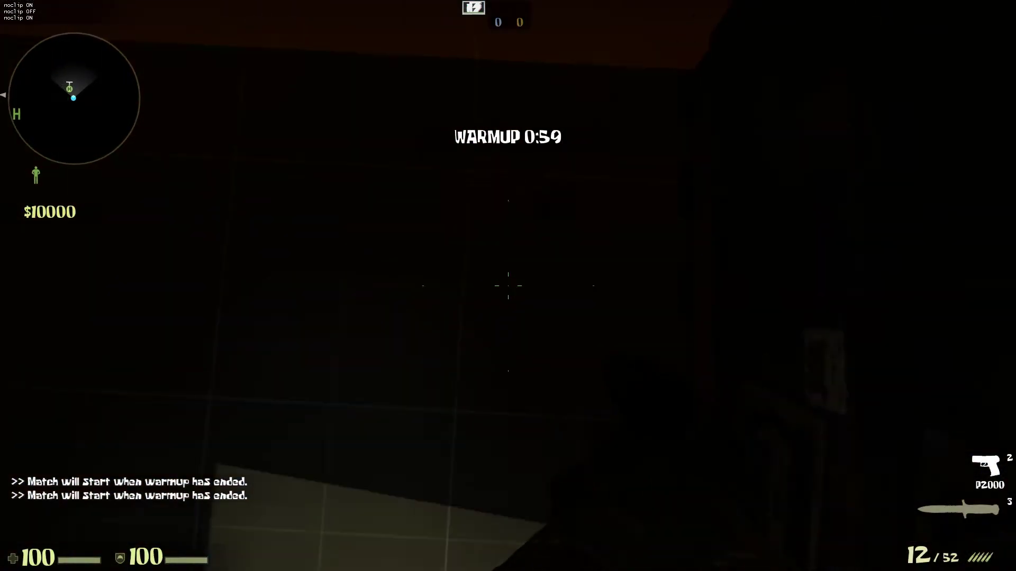
key("e")
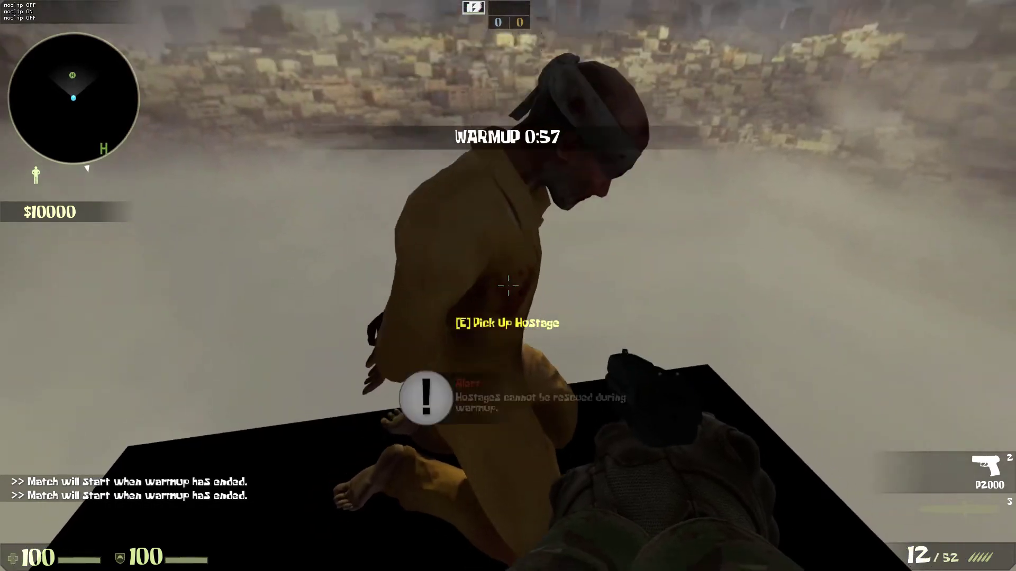
- Fly back above ground and walk across the bridge and boat to test the hostage rescue zone
key("v")
key("w")
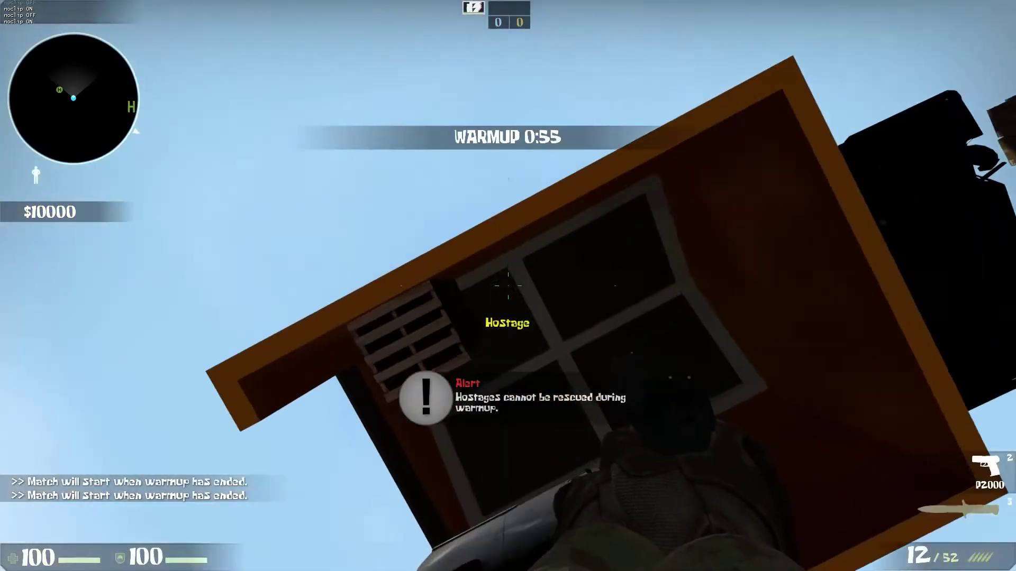
key("v")
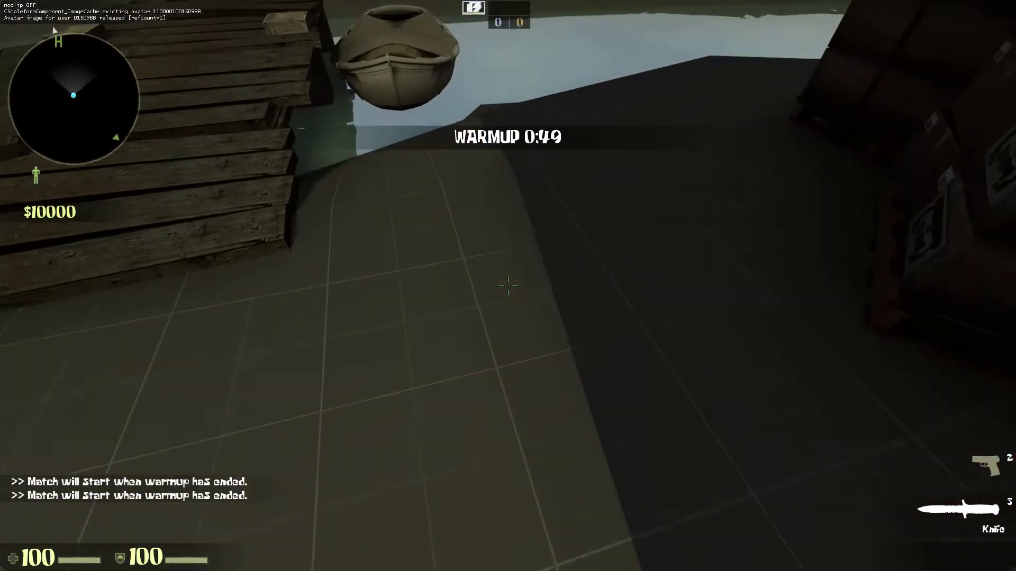
key("w")
key("space")
left_click(508, 286)
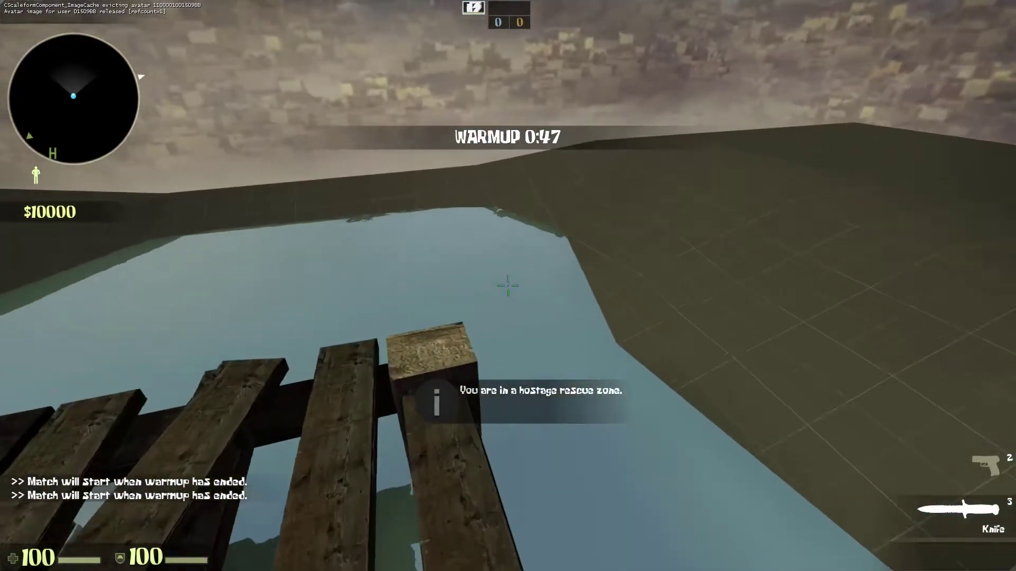
key("w")
key("w")
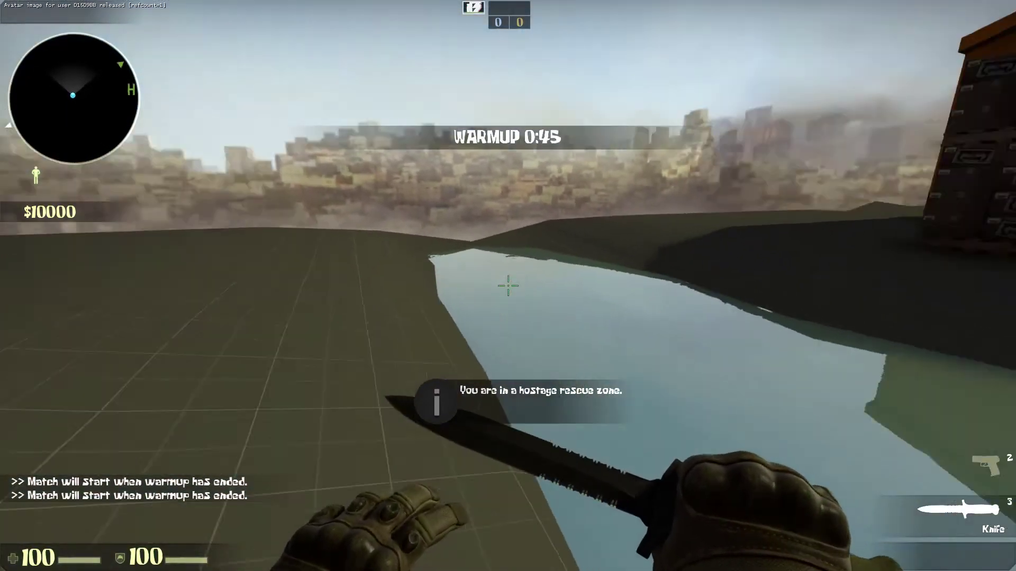
key("w")
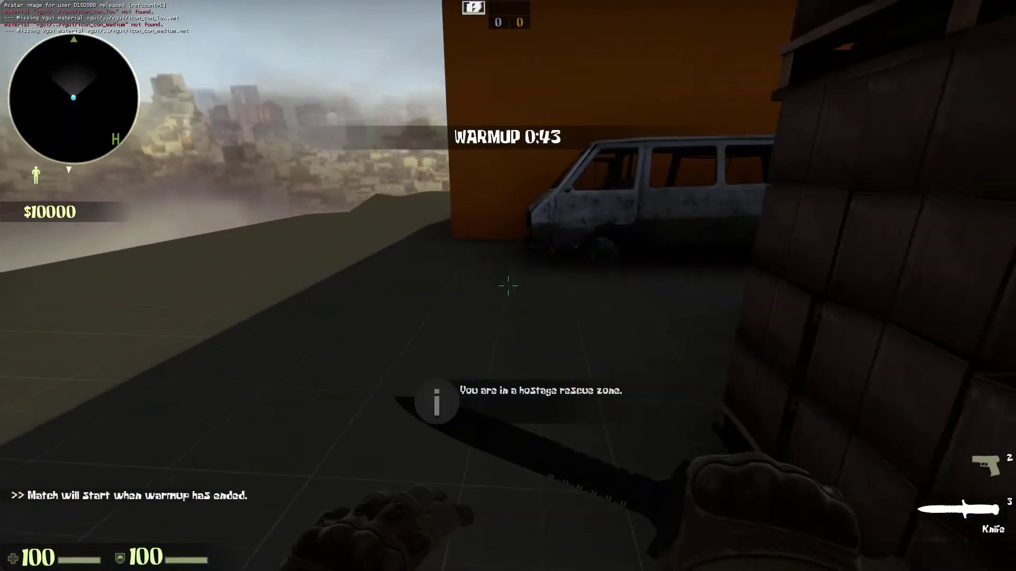
- Go around the garage and fly under the map with noclip to examine the hostage below the floor
key("w")
key("space")
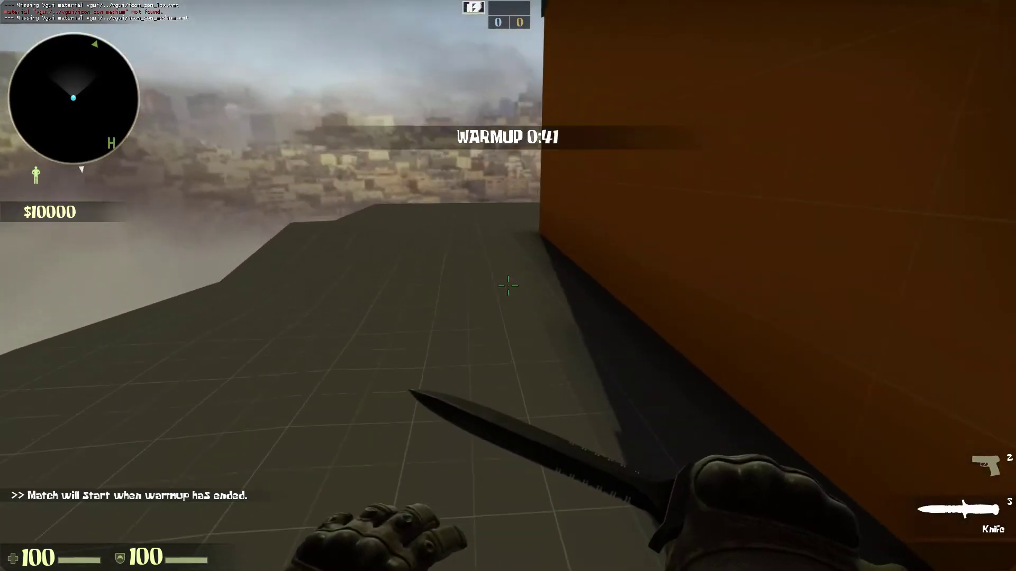
key("w")
key("v")
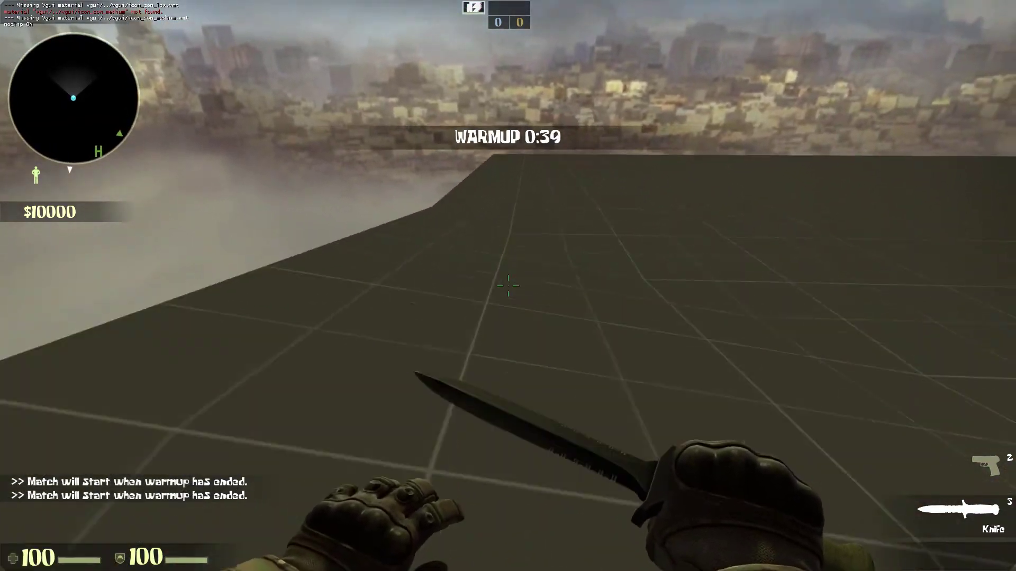
key("v")
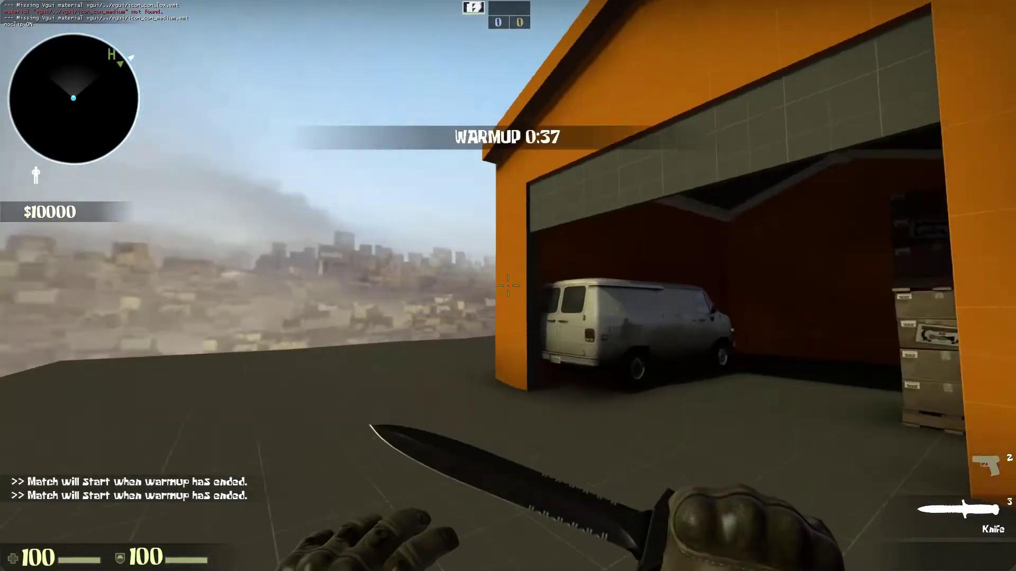
key("w")
key("v")
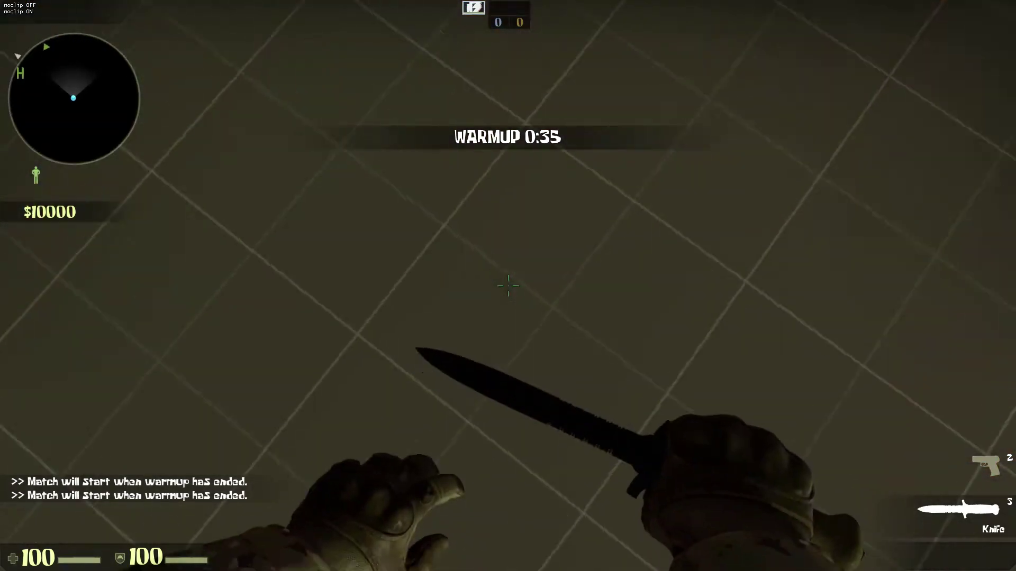
key("v")
key("m")
left_click(484, 282)
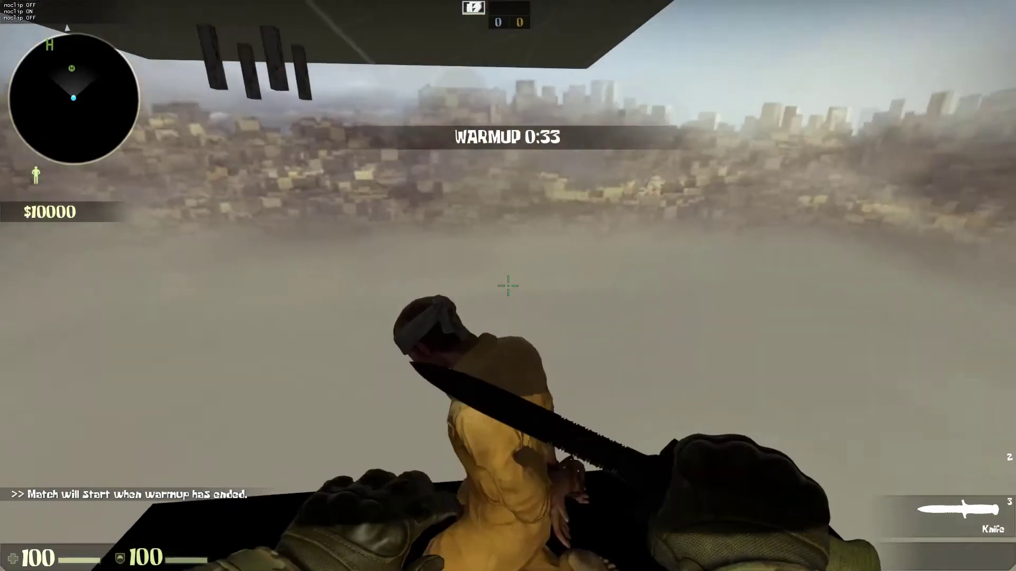
key("a")
key("f")
- End the warmup with the mp_warmup_end console command and switch to the knife for the match
key("Escape")
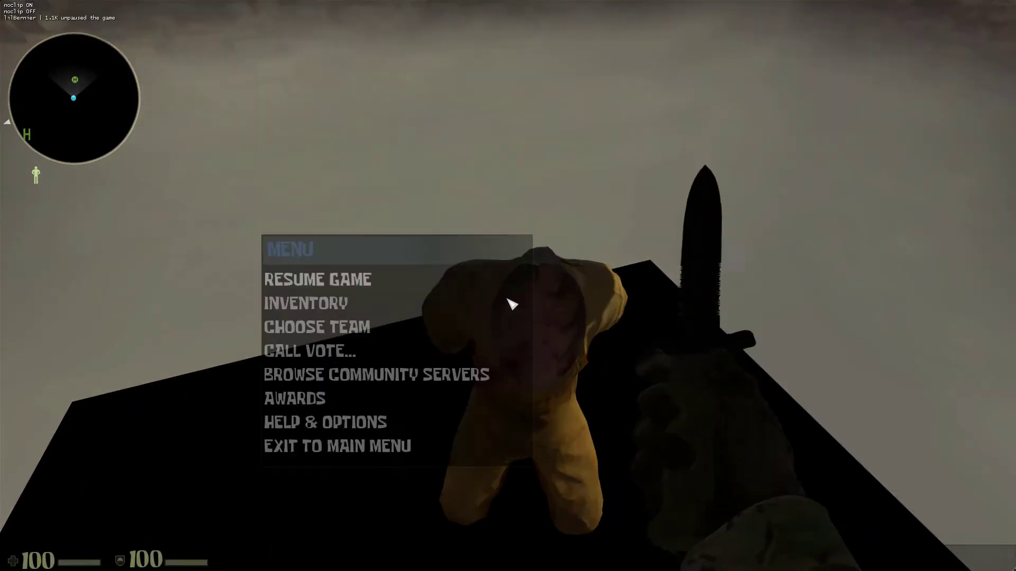
key("grave")
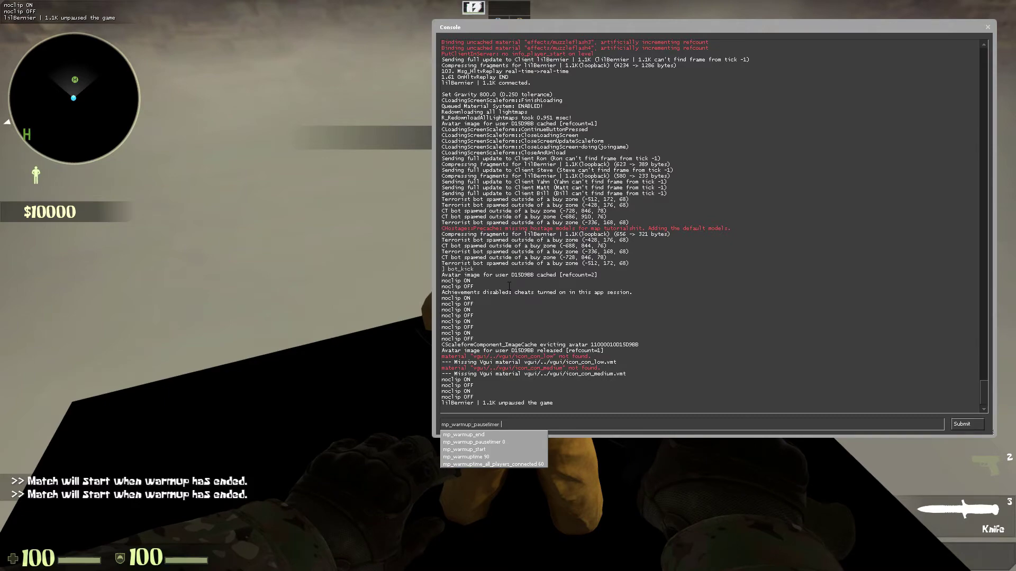
key("Down")
key("Return")
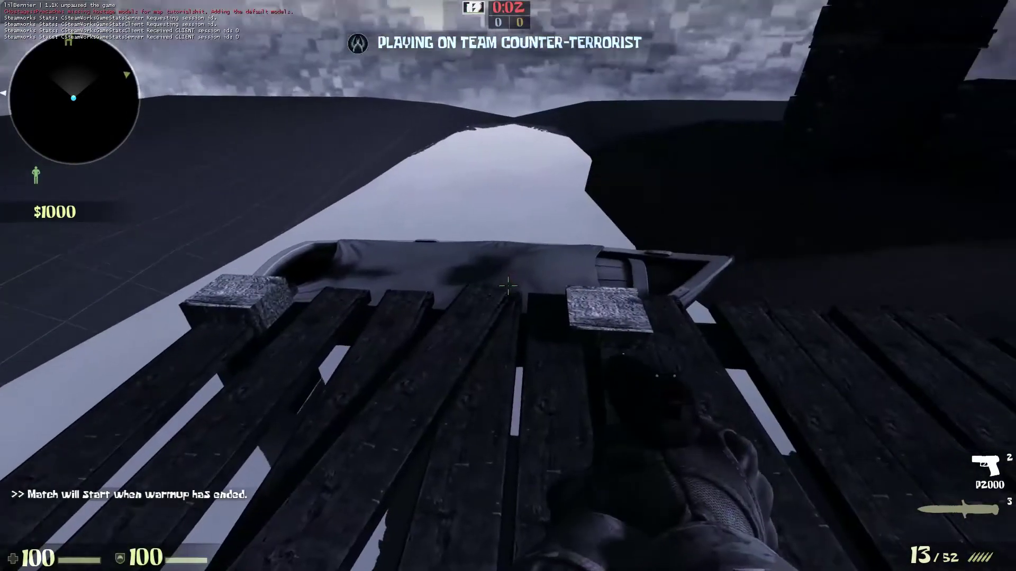
key("3")
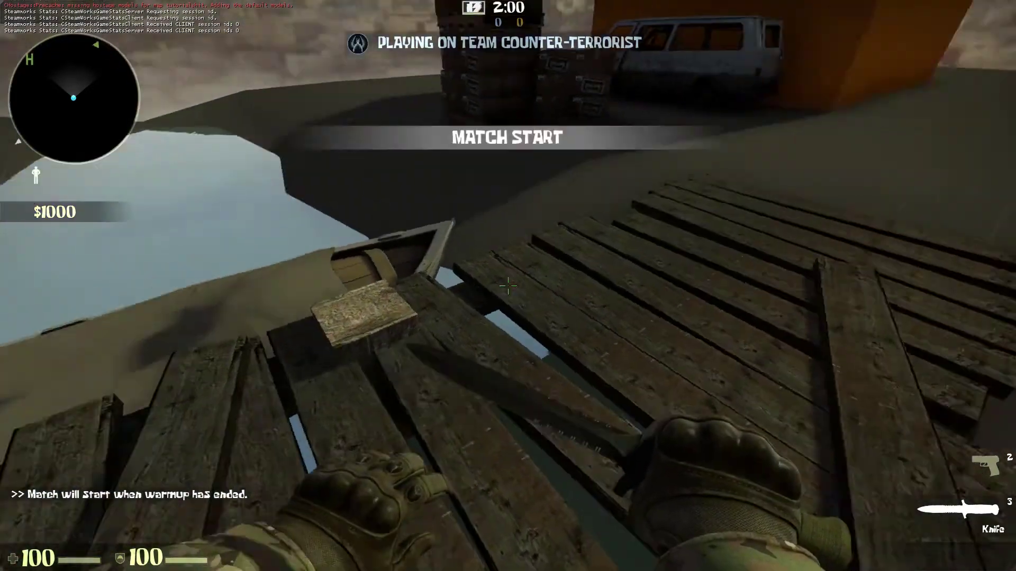
- Bring the hostage to the rescue zone to test winning the round, and climb over the boat onto the bridge
key("w")
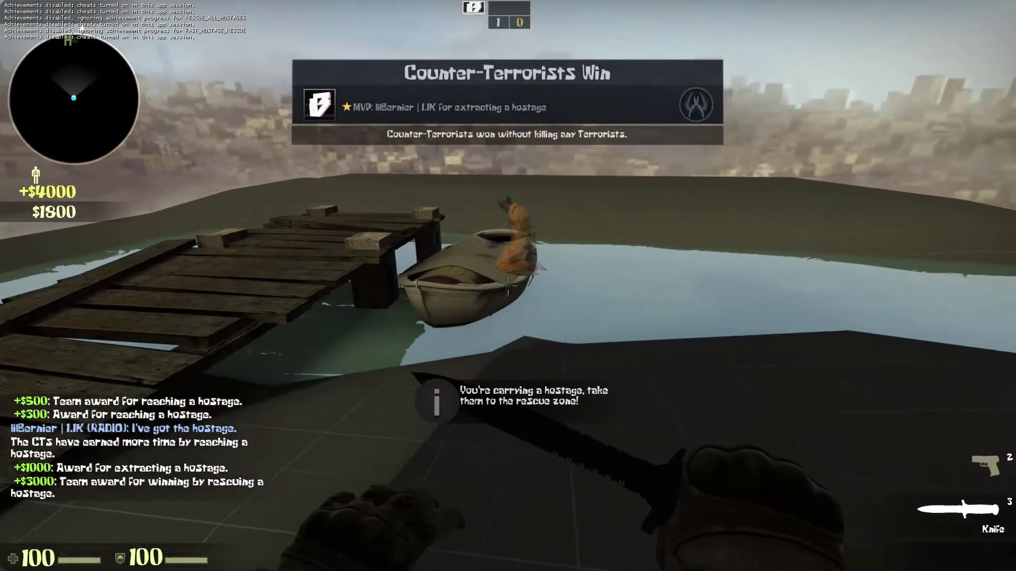
key("w")
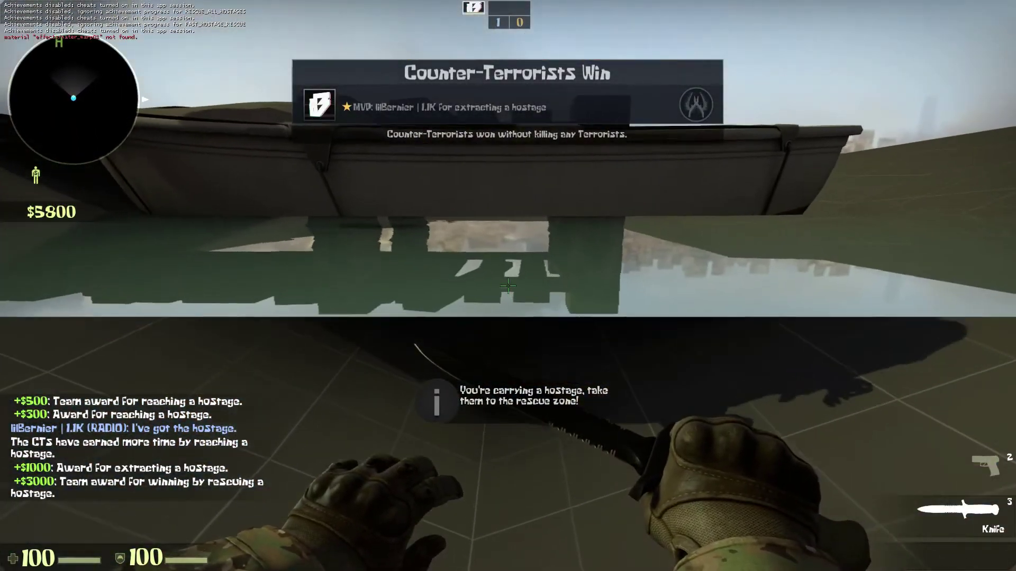
key("w")
key("space")
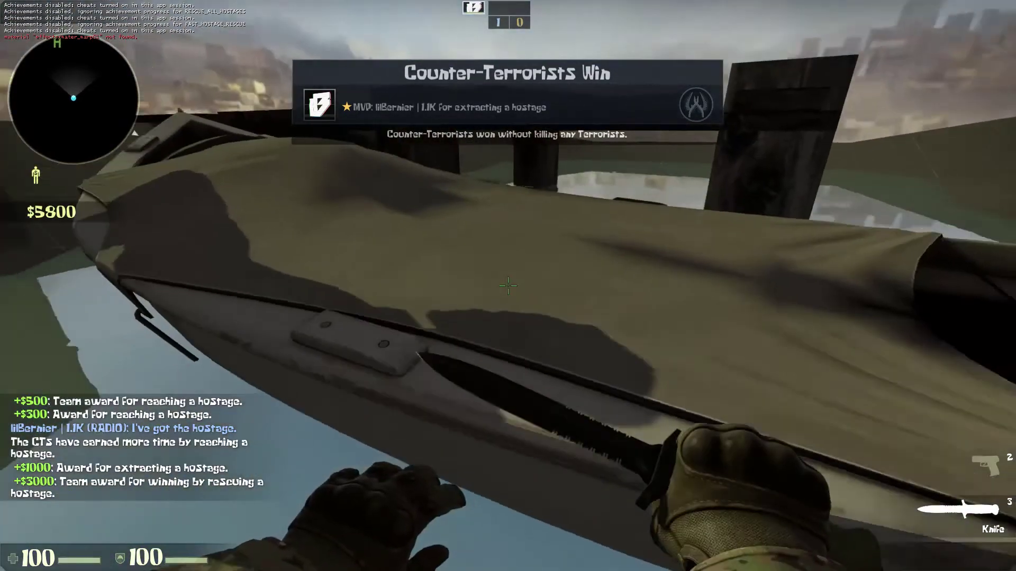
key("w")
key("space")
key("space")
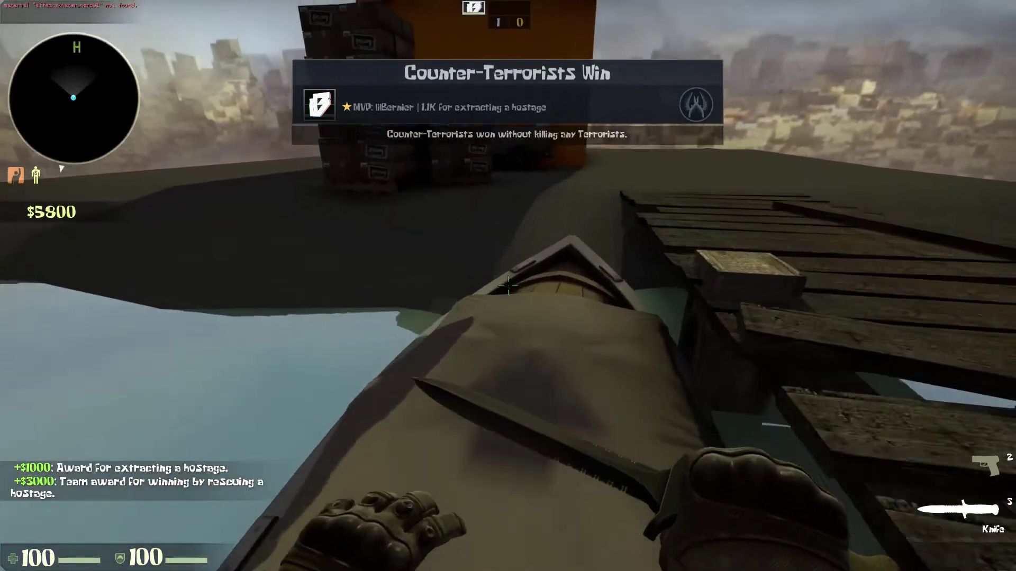
key("w")
key("space")
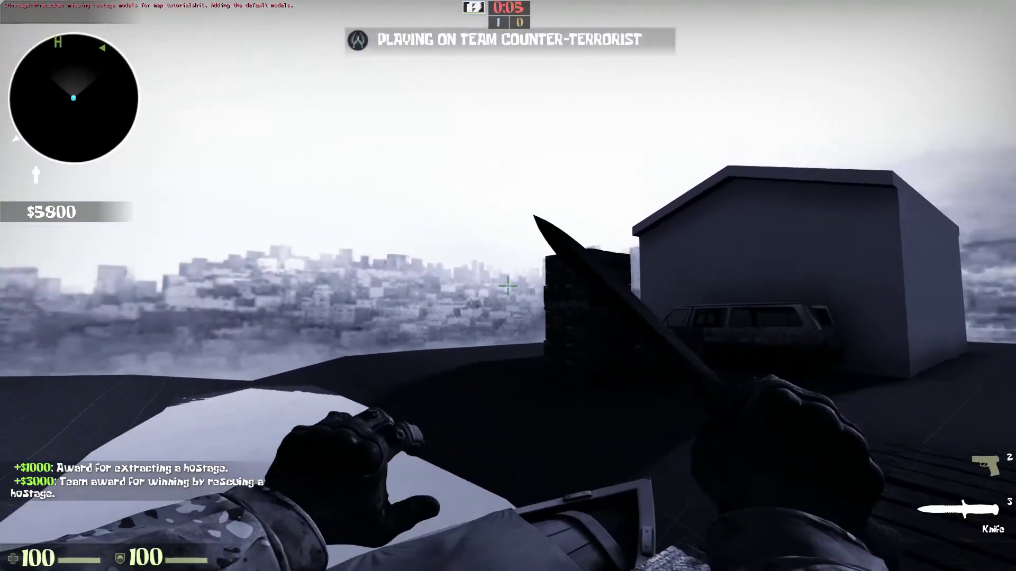
key("2")
key("3")
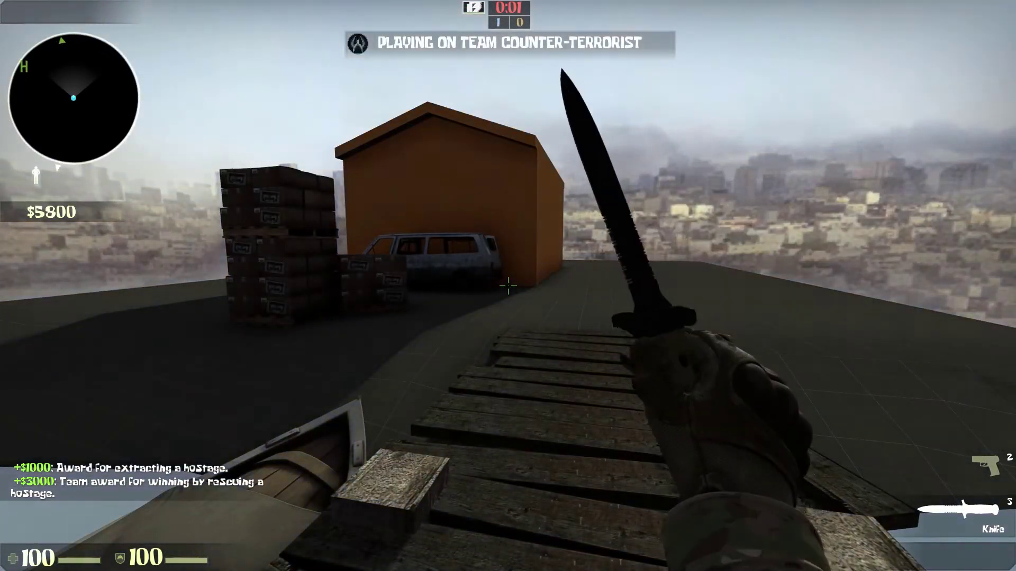
- Exit the match to the main menu and return to the map's 3D view in Hammer
key("Escape")
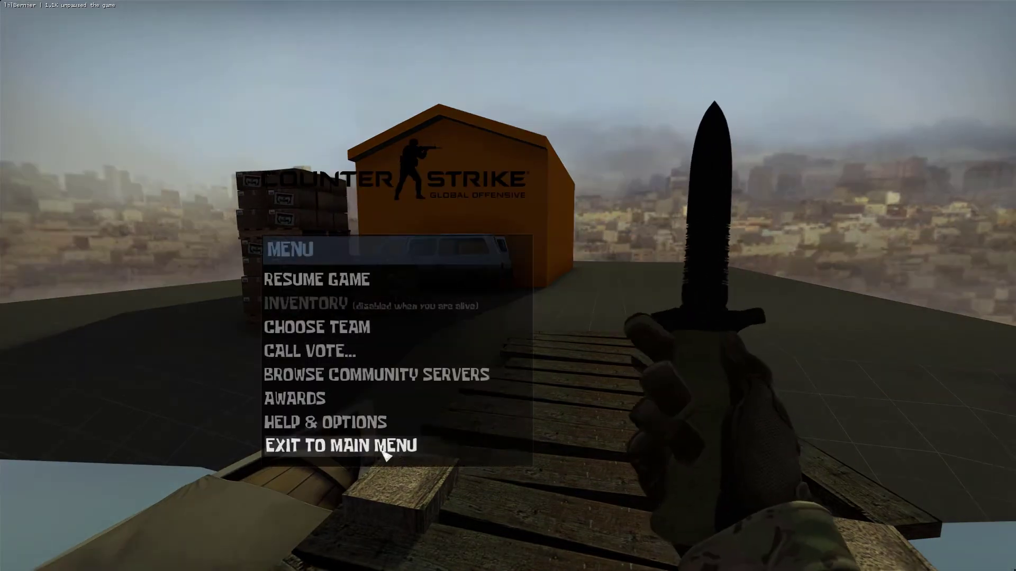
left_click(340, 444)
left_click(553, 351)
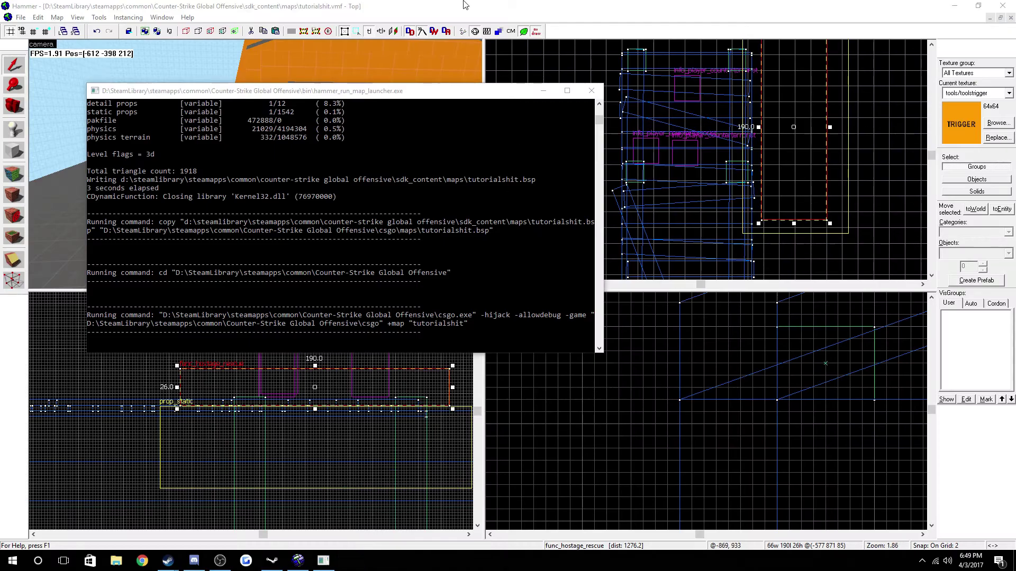
left_click(343, 122)
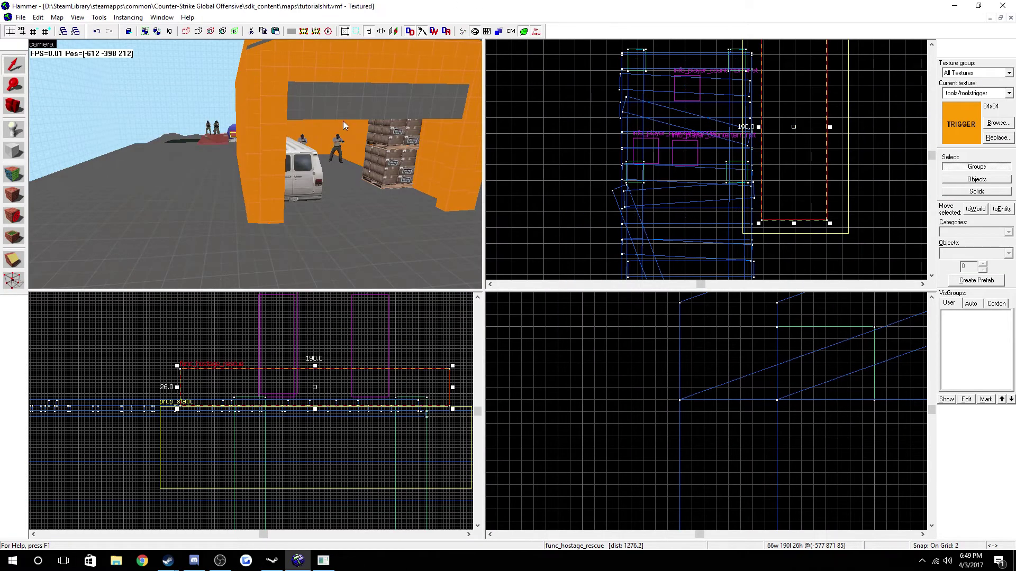
- Fly around the map in the 3D view to review the garage, the pallets and the rescue zone over the boat
key("z")
key("w")
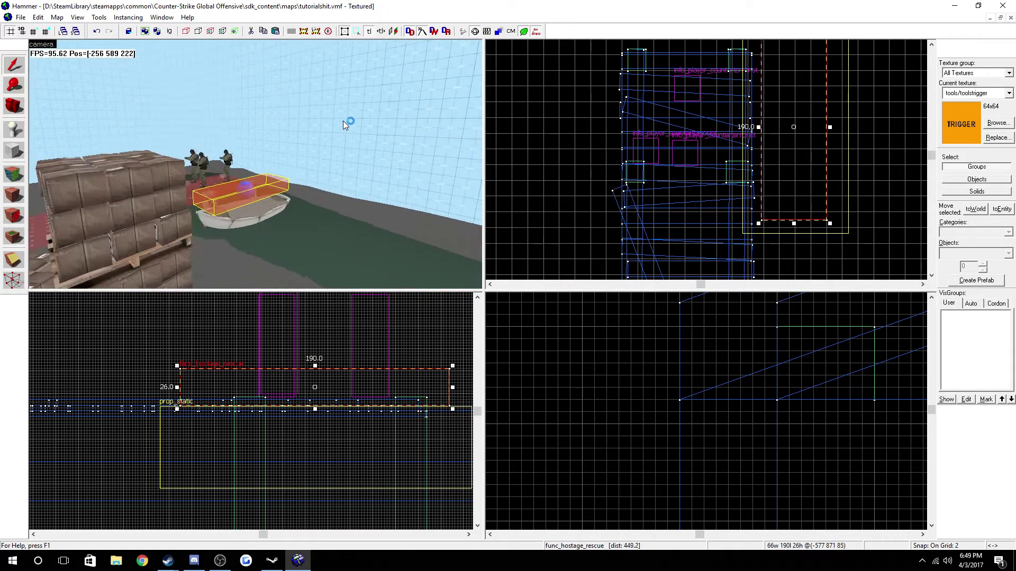
key("Right")
key("w")
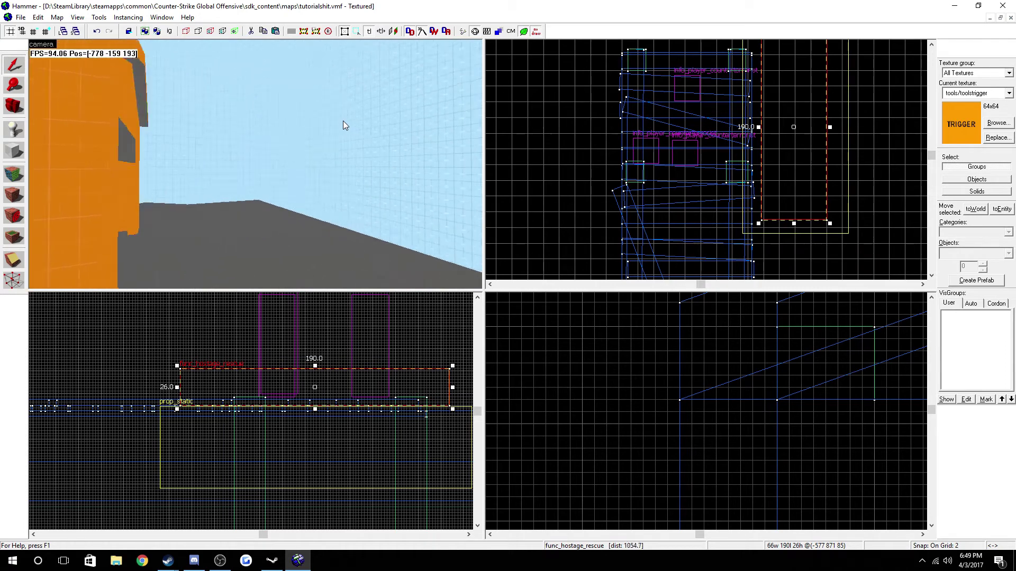
key("Right")
key("w")
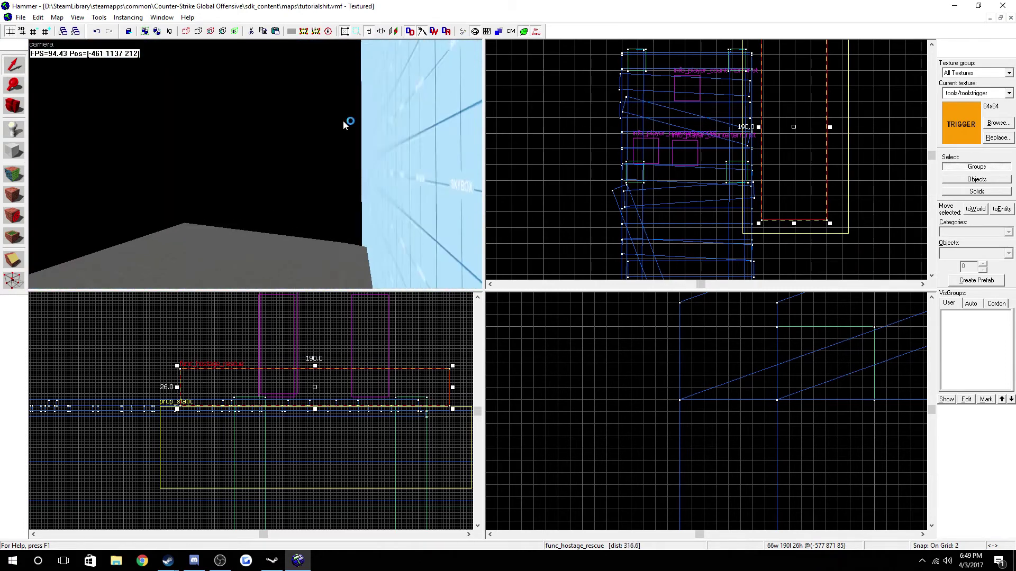
key("w")
key("Right")
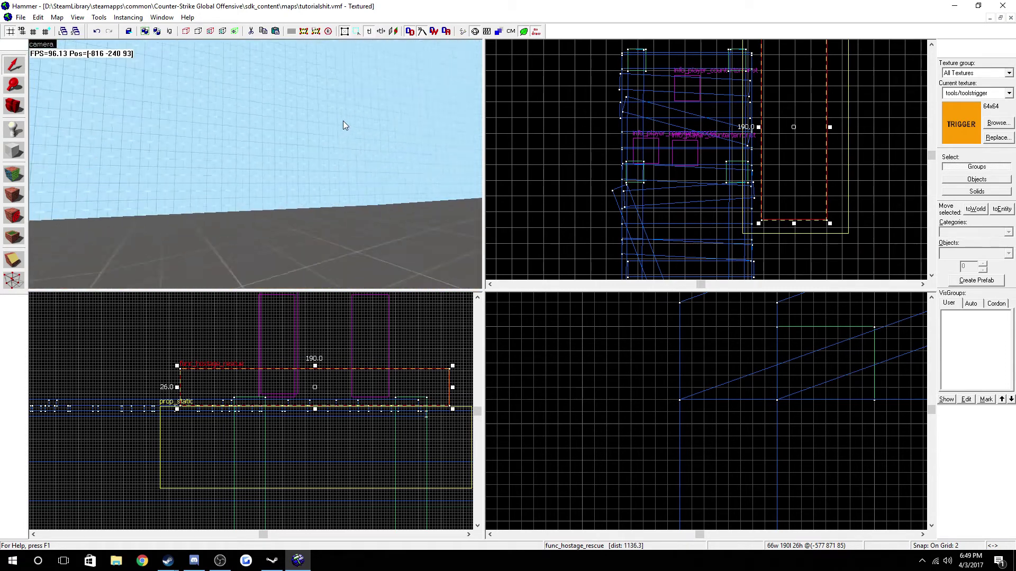
key("w")
key("Right")
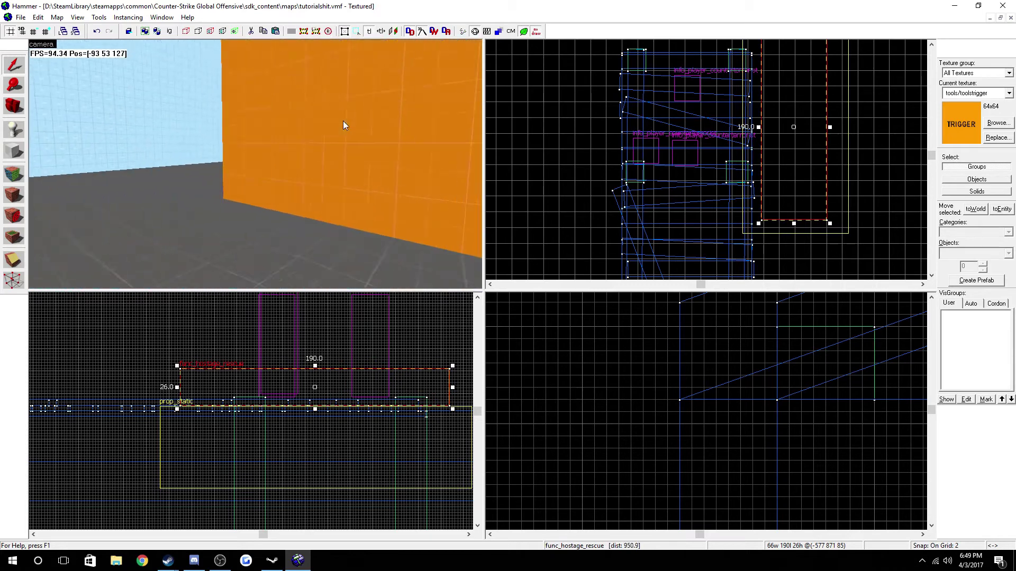
key("w")
key("Left")
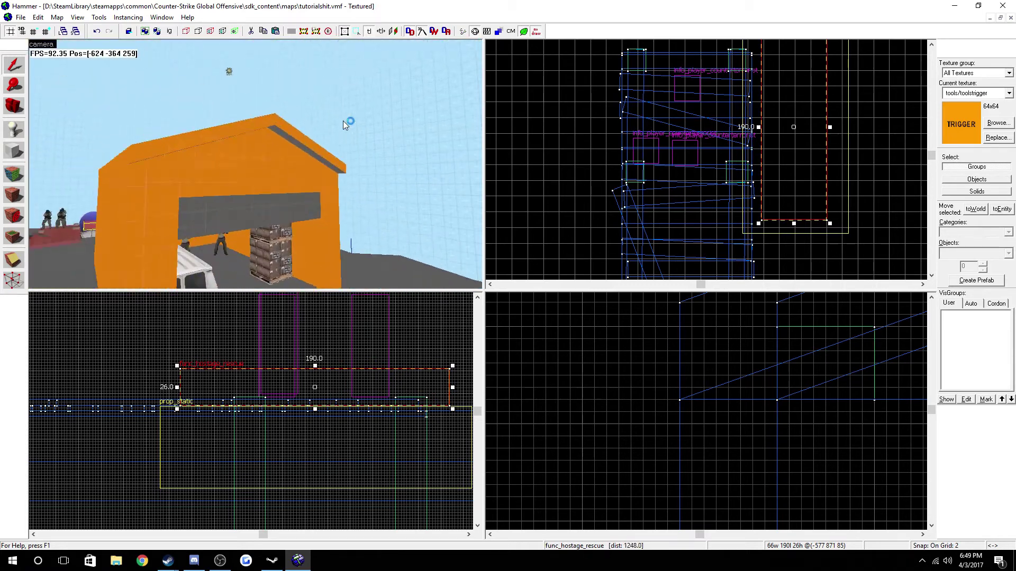
key("w")
key("s")
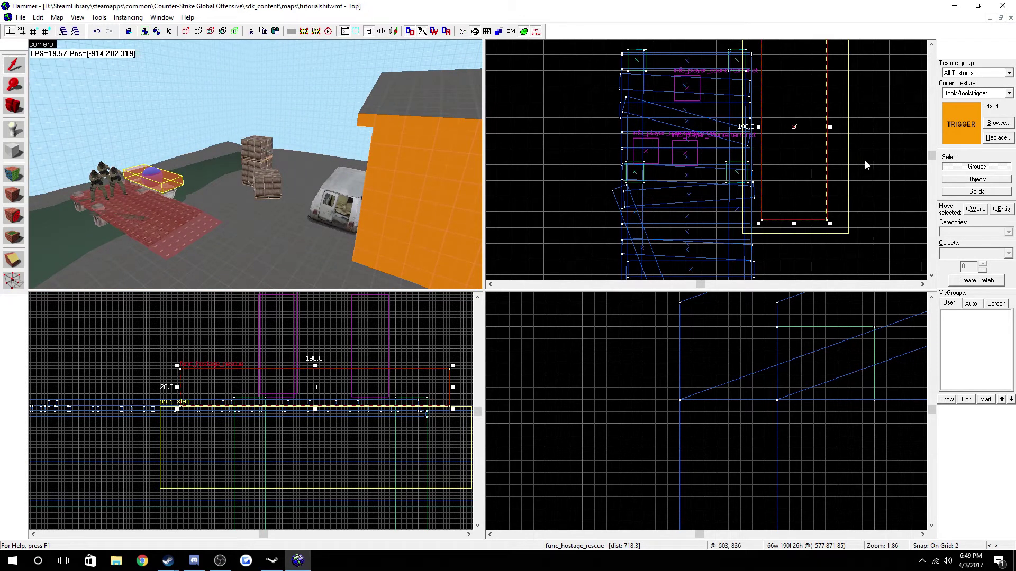
- Copy the func_hostage_rescue brush from the boat to the opposite side of the bridge, and check both zones in 3D
scroll(741, 128, "down", 5)
scroll(741, 128, "up", 6)
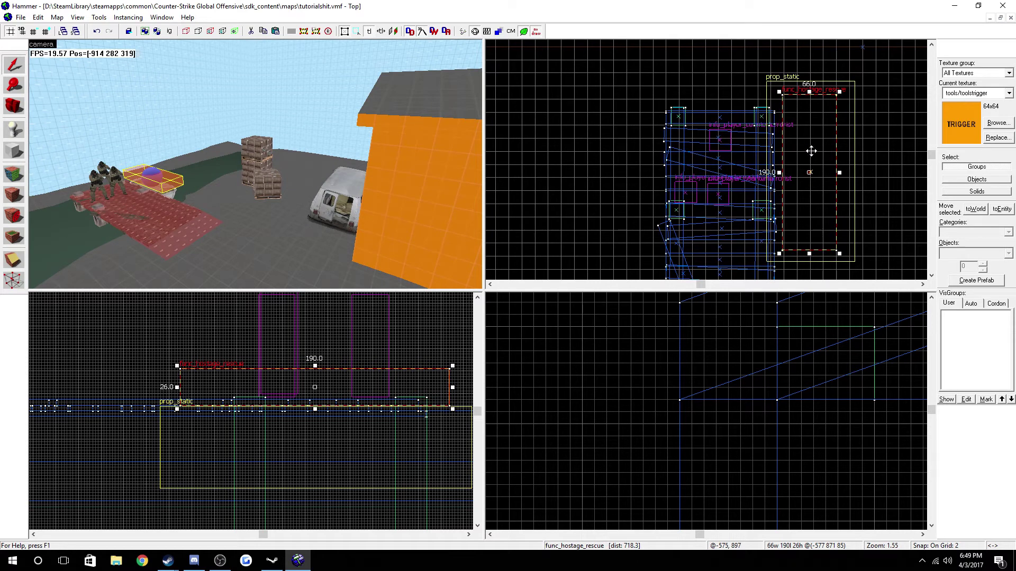
left_click_drag(811, 151, 641, 147)
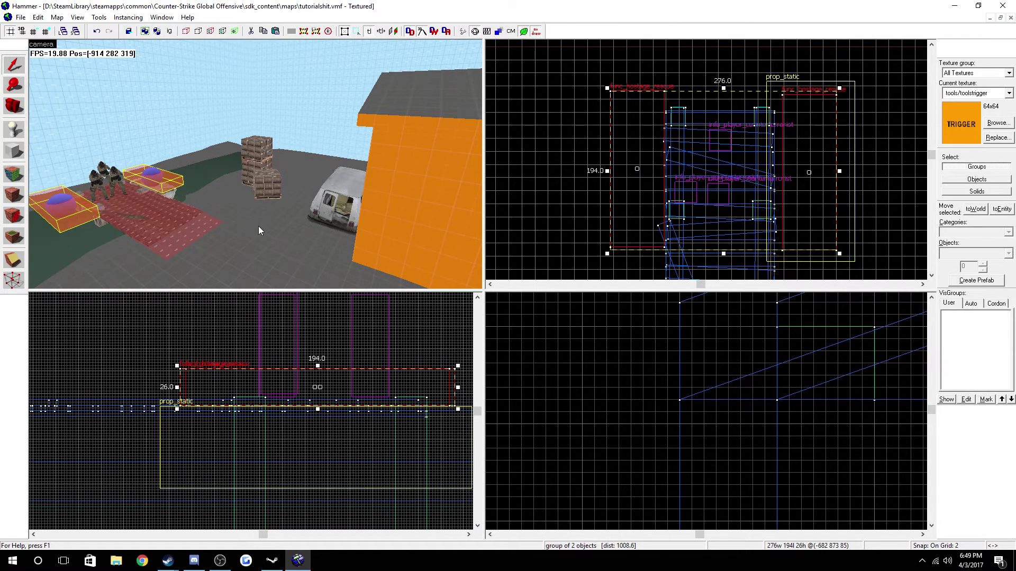
key("a")
key("w")
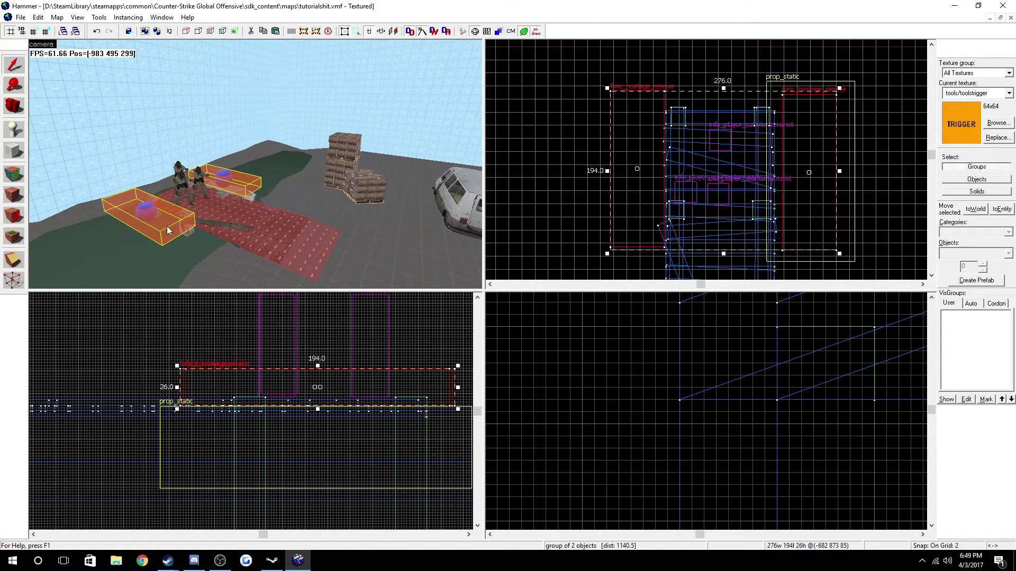
key("w")
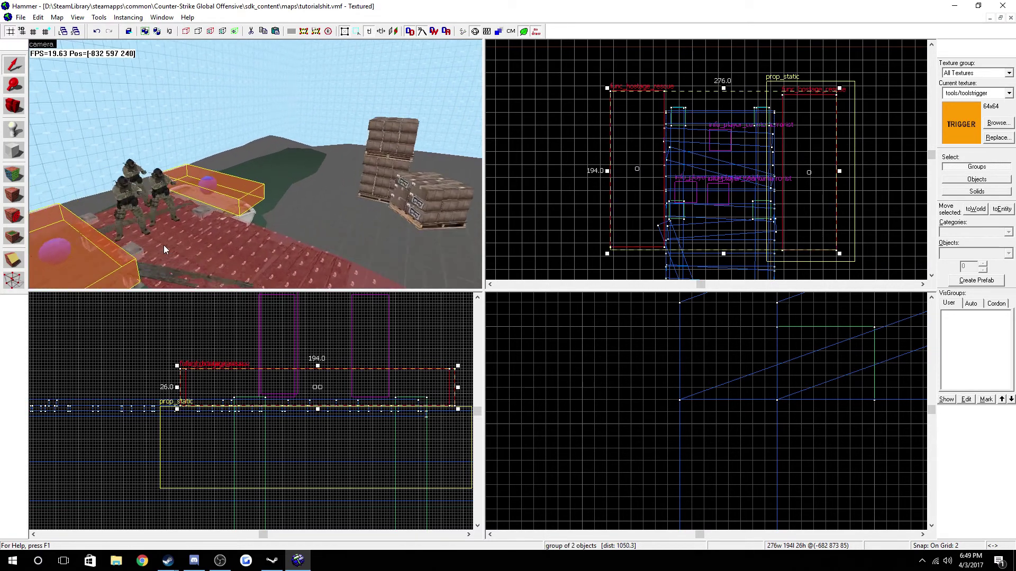
key("w")
- Select the terrain around the water and examine the area between the boat, bridge and garage in the 3D view
left_click(388, 197)
key("s")
key("d")
key("Left")
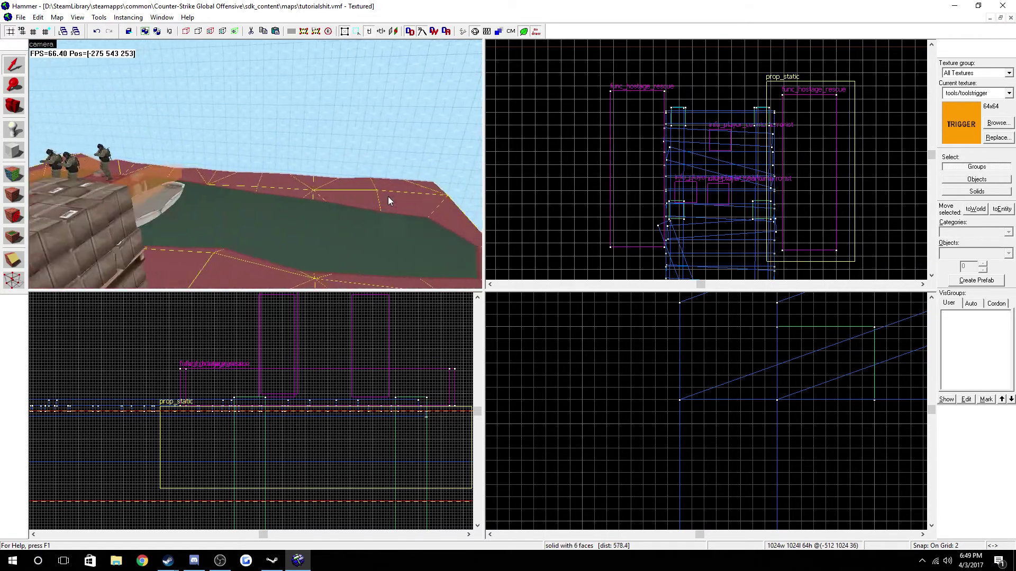
key("s")
key("Left")
key("d")
key("w")
key("Up")
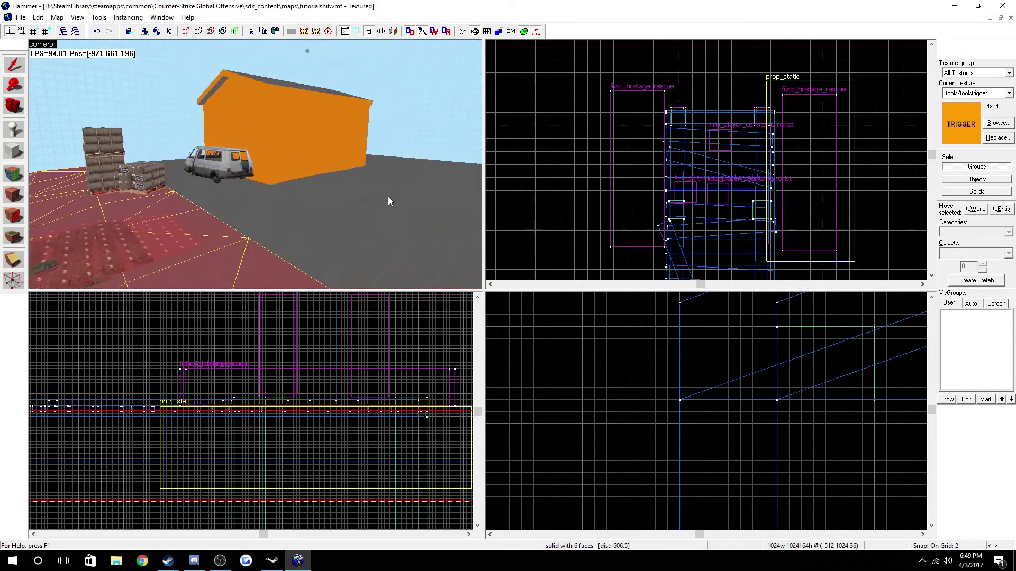
key("d")
key("w")
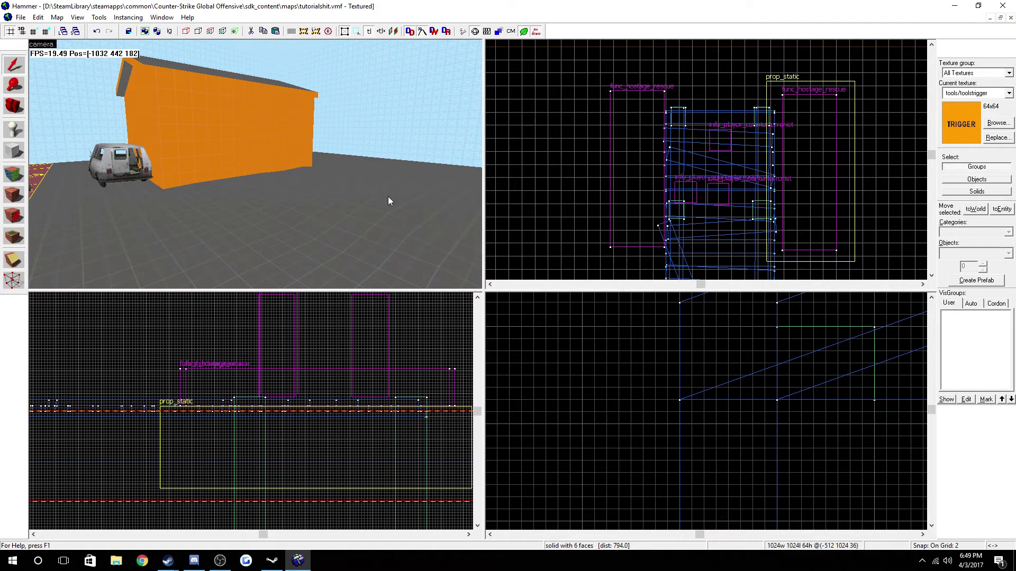
key("w")
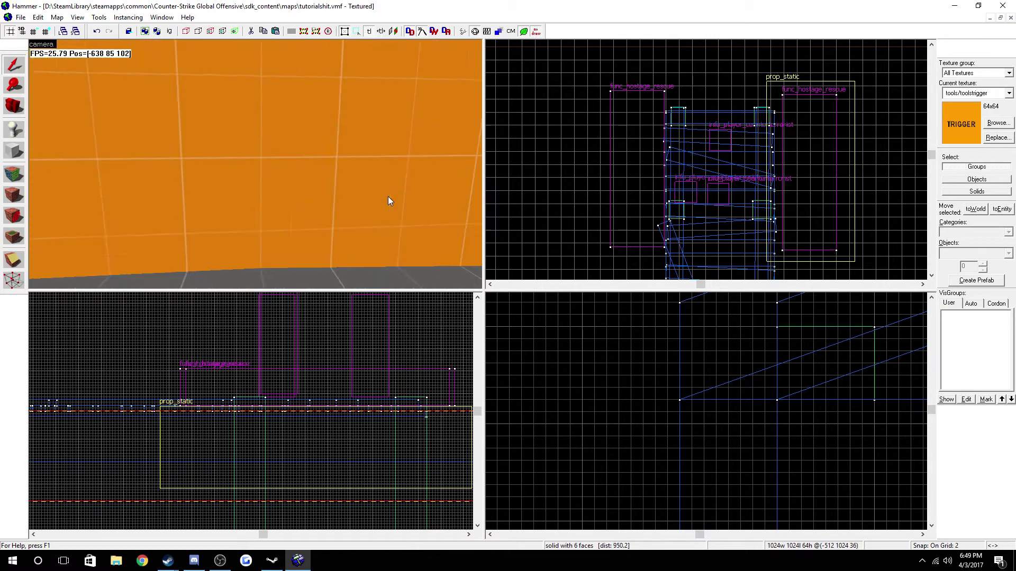
key("w")
key("a")
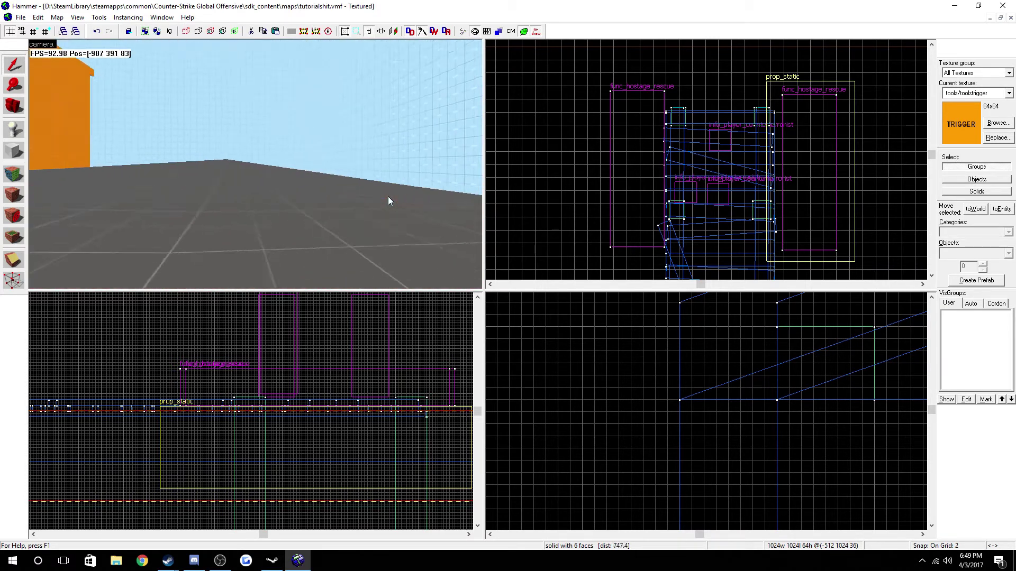
key("Right")
key("s")
key("Down")
key("Left")
key("d")
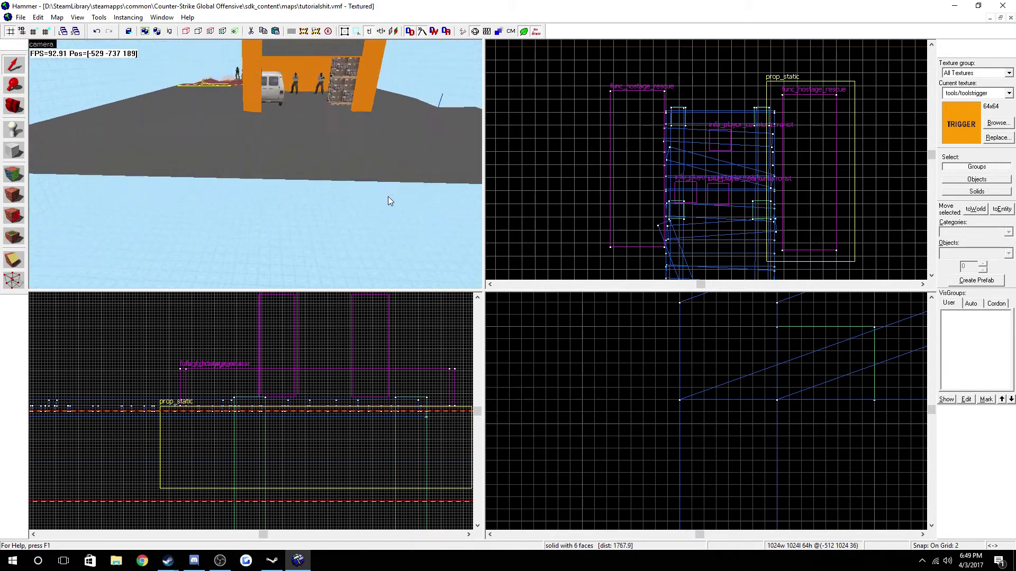
key("Up")
key("w")
key("w")
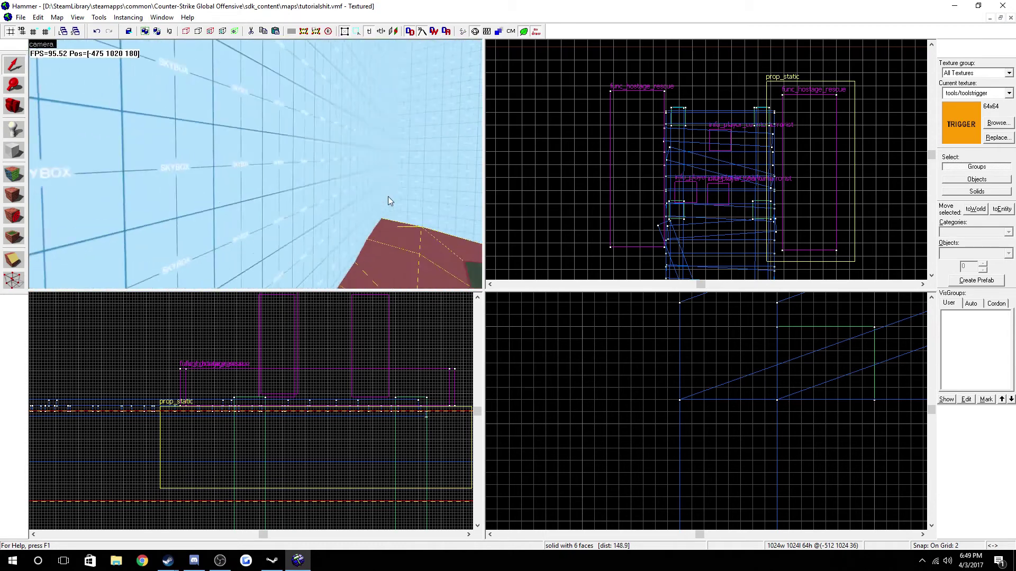
key("w")
key("Right")
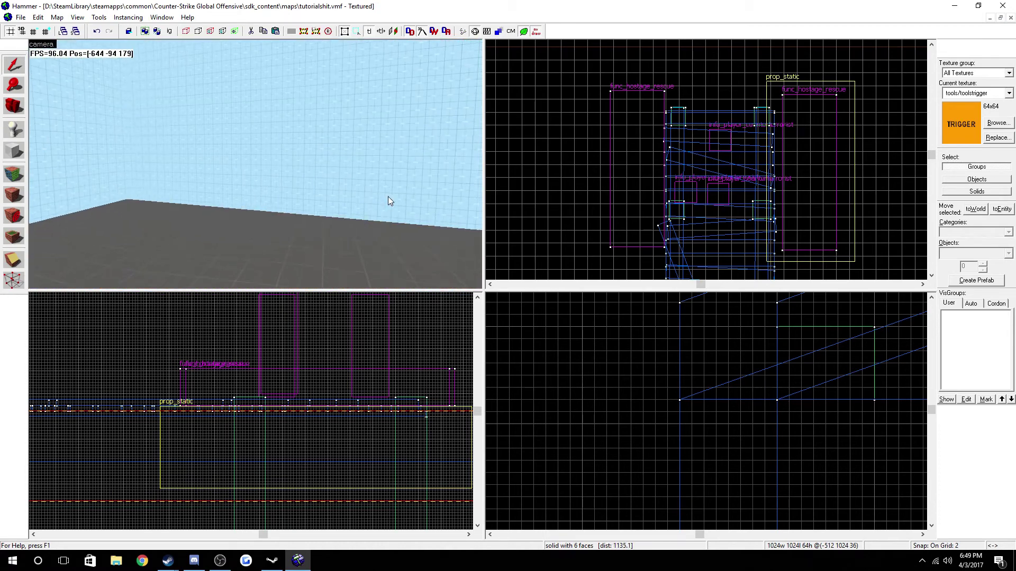
key("Left")
key("Left")
key("w")
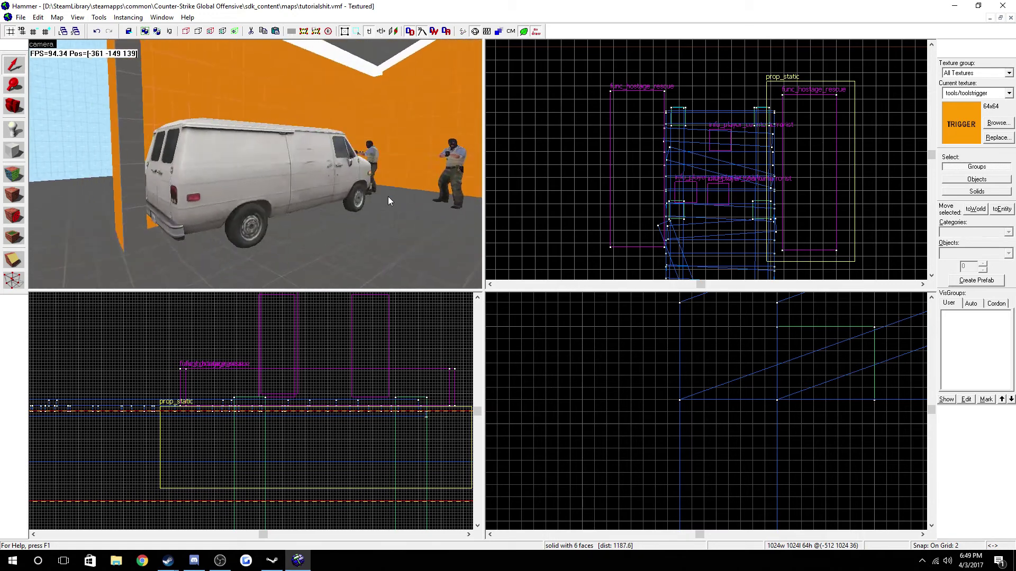
key("w")
key("Left")
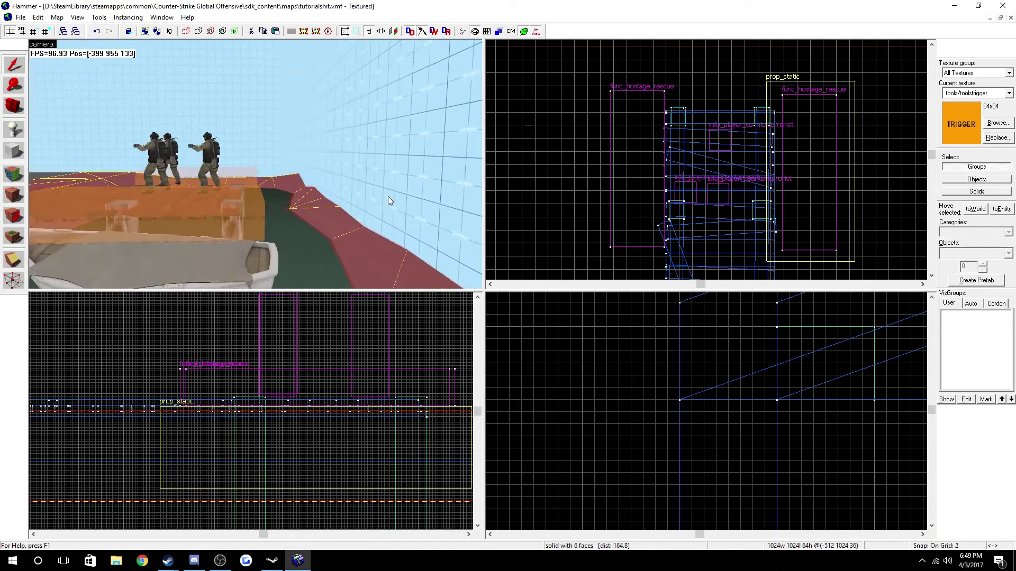
key("Right")
key("s")
key("Right")
key("w")
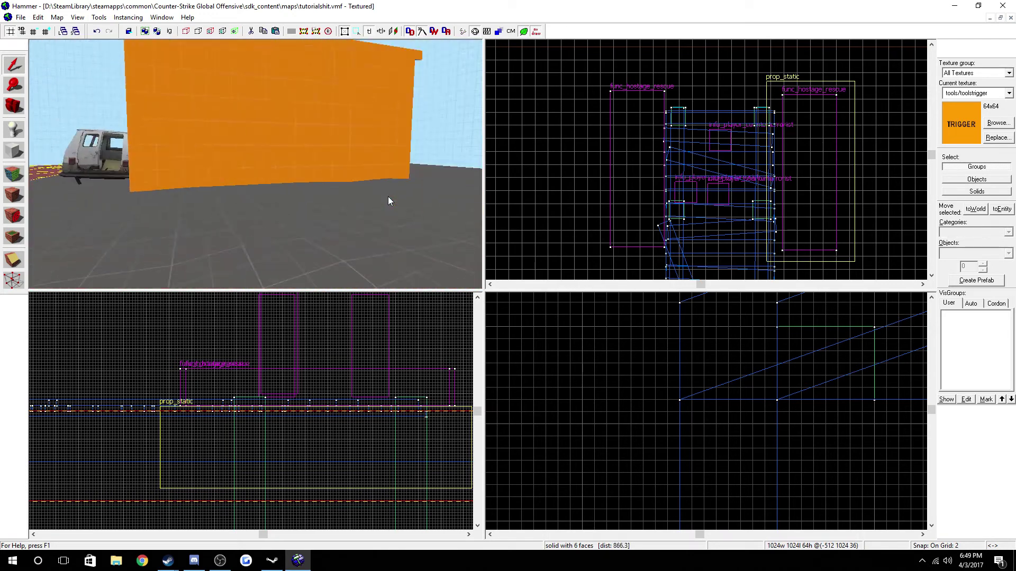
key("Left")
key("w")
key("Left")
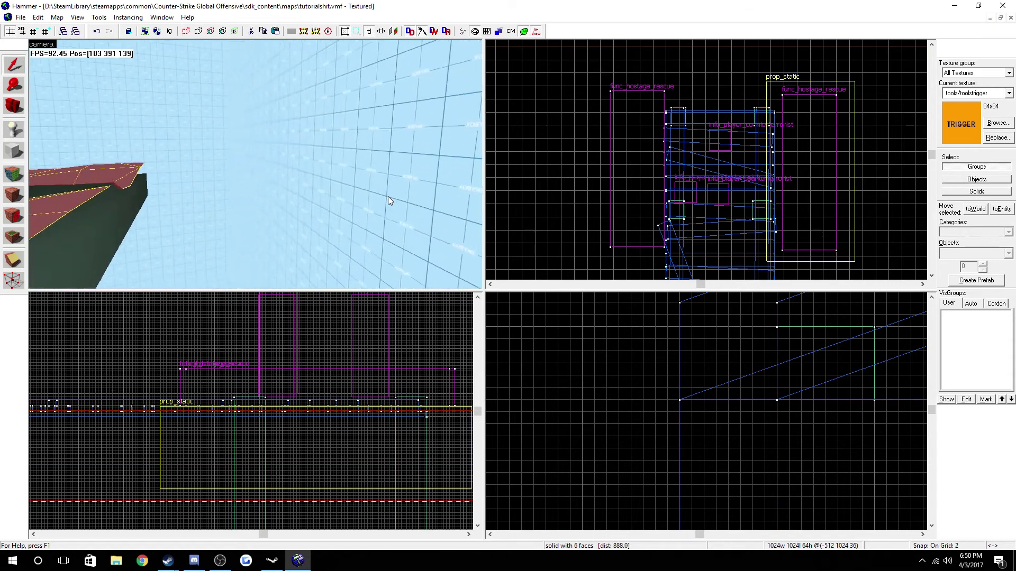
key("s")
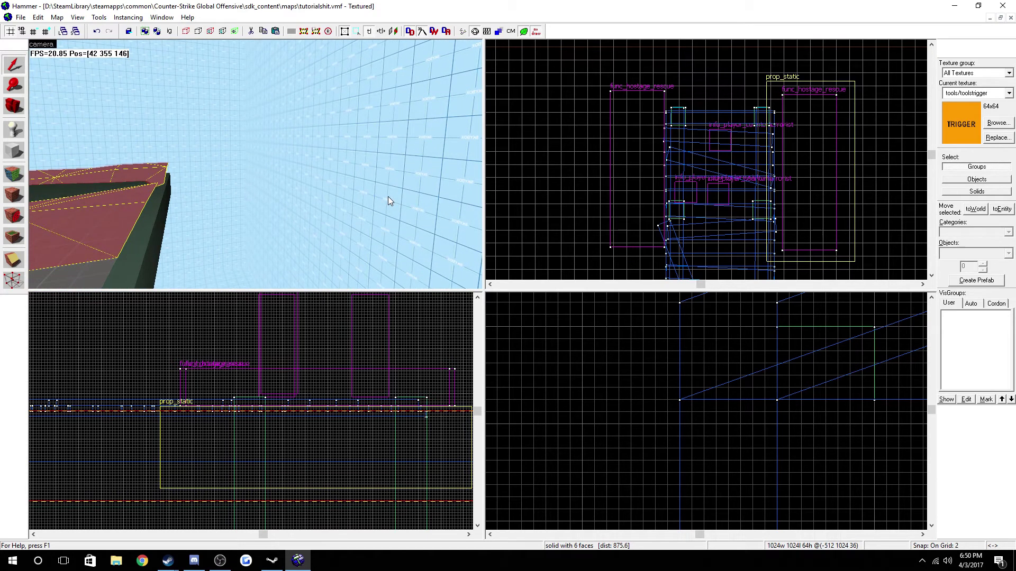